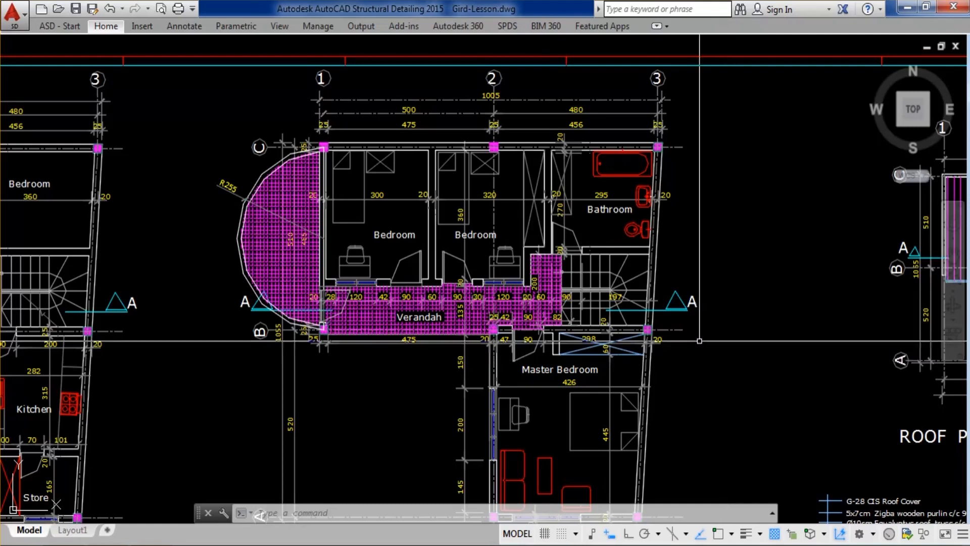
Examine the floor plans and the FIRST FLOOR ST-Layout, including its grid lines, column positions and grid spacings
scroll(540, 273, "down", 4)
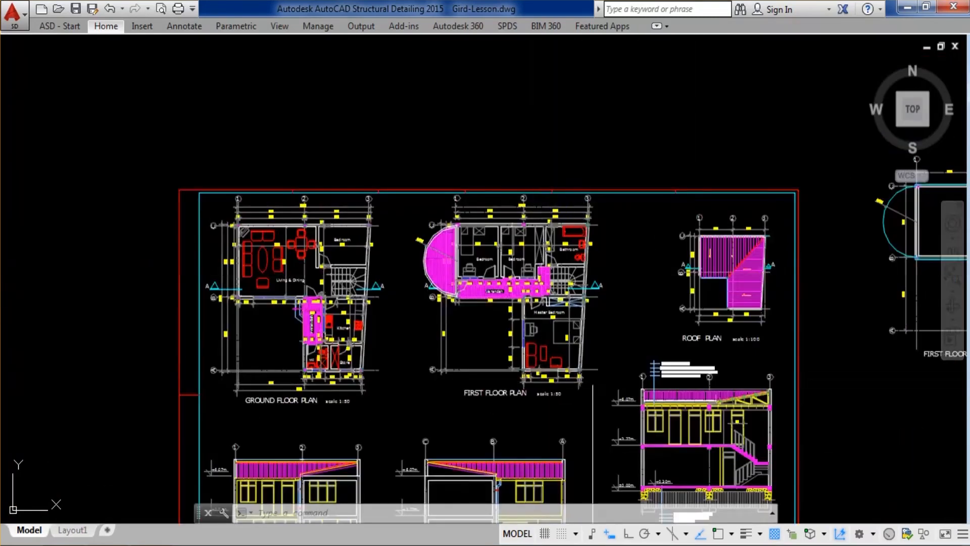
scroll(585, 320, "up", 4)
mouse_move(603, 333)
middle_mouse_down()
mouse_move(612, 400)
mouse_move(623, 404)
middle_mouse_up()
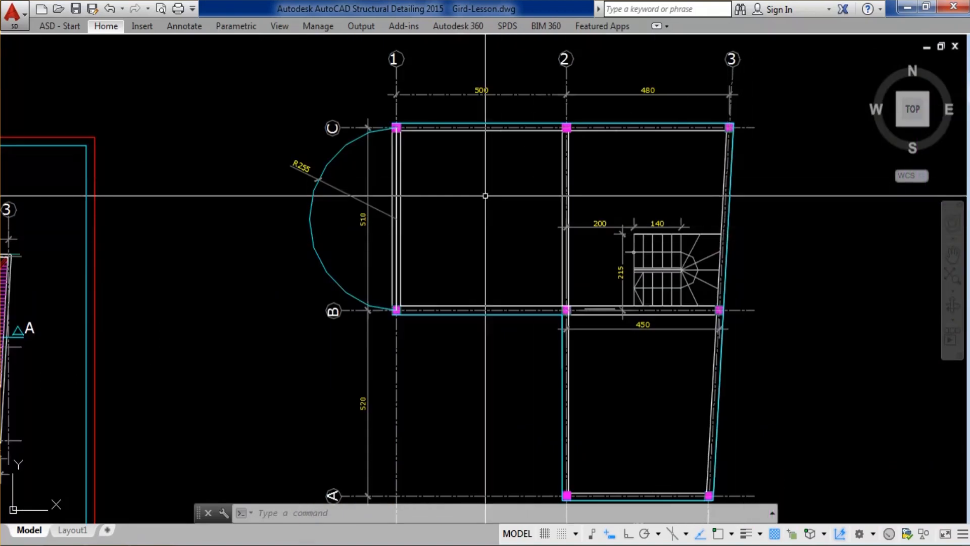
scroll(514, 87, "up", 2)
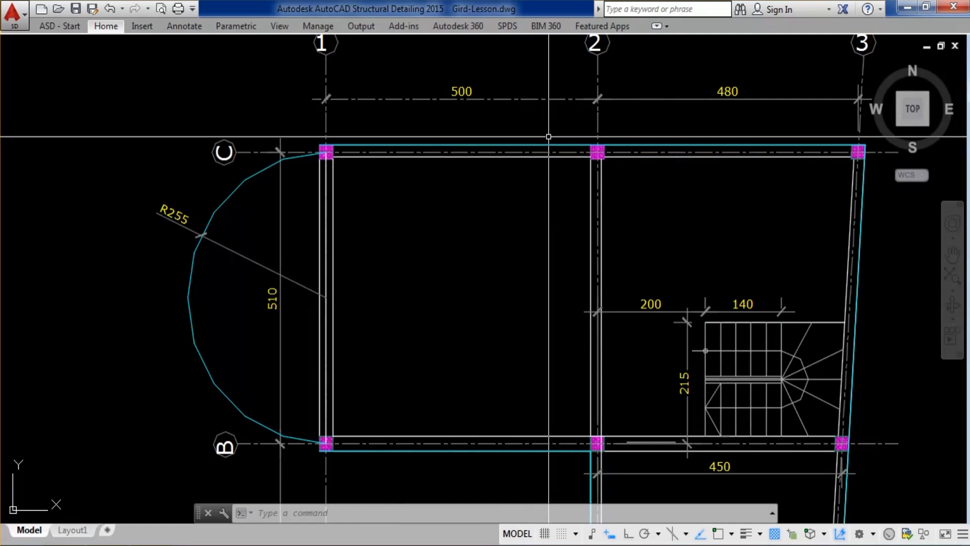
scroll(548, 136, "down", 2)
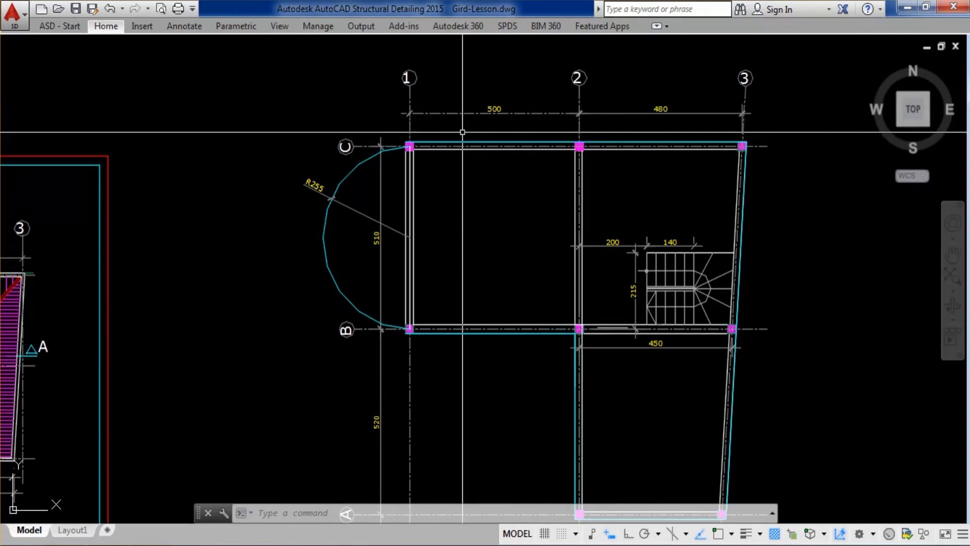
middle_click_drag(463, 133, 458, 94)
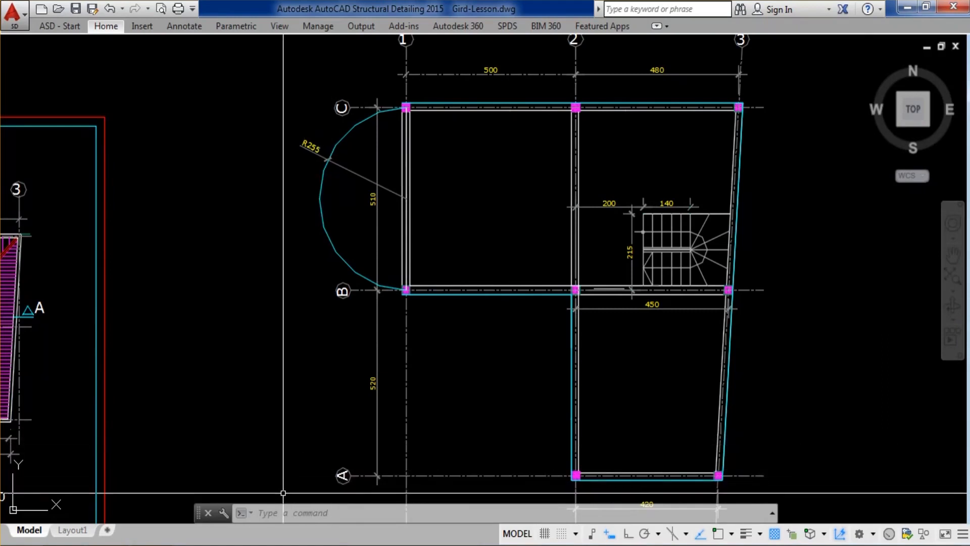
middle_click_drag(803, 343, 740, 383)
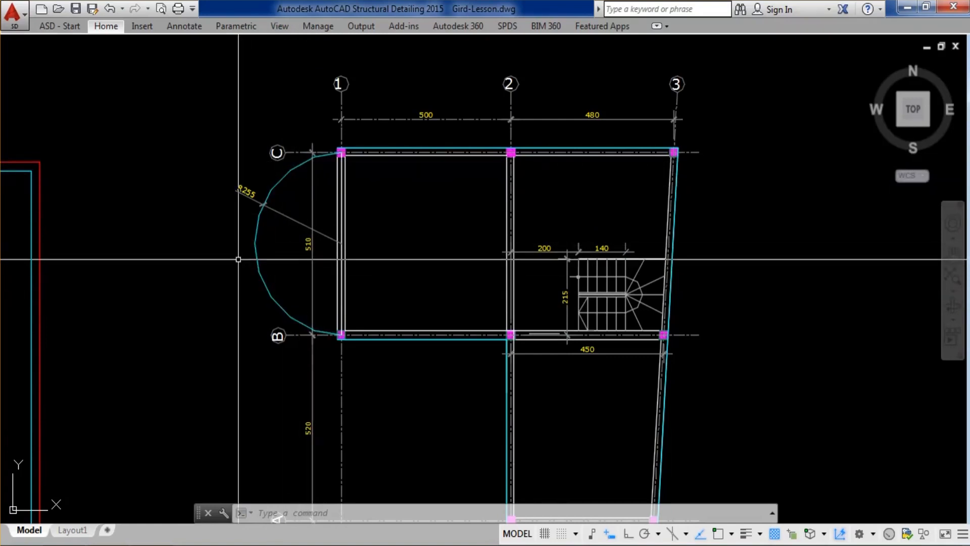
middle_click_drag(238, 259, 441, 184)
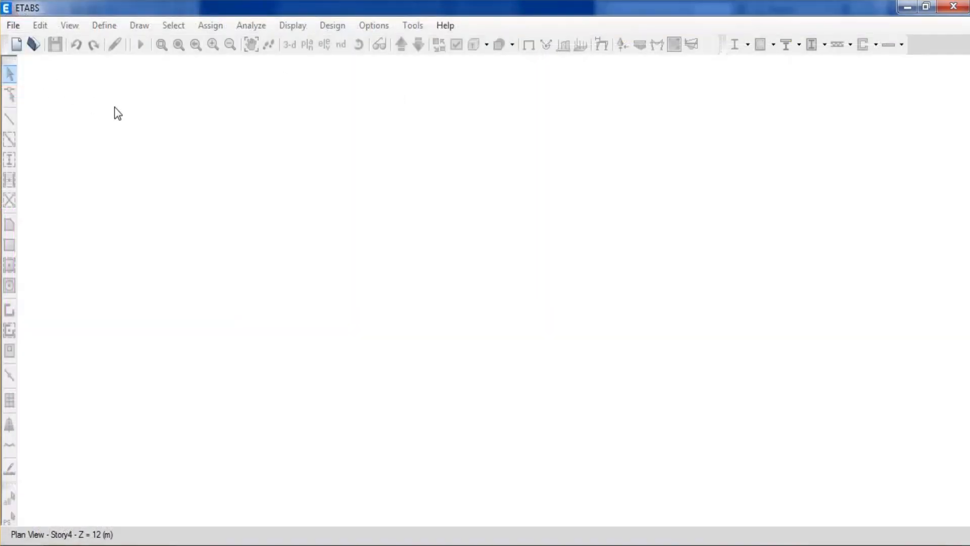
Switch to ETABS and start a new model using built-in settings with Metric SI units, the Euro section database, Eurocode 3-2005 and Eurocode 2-2004
left_click(19, 44)
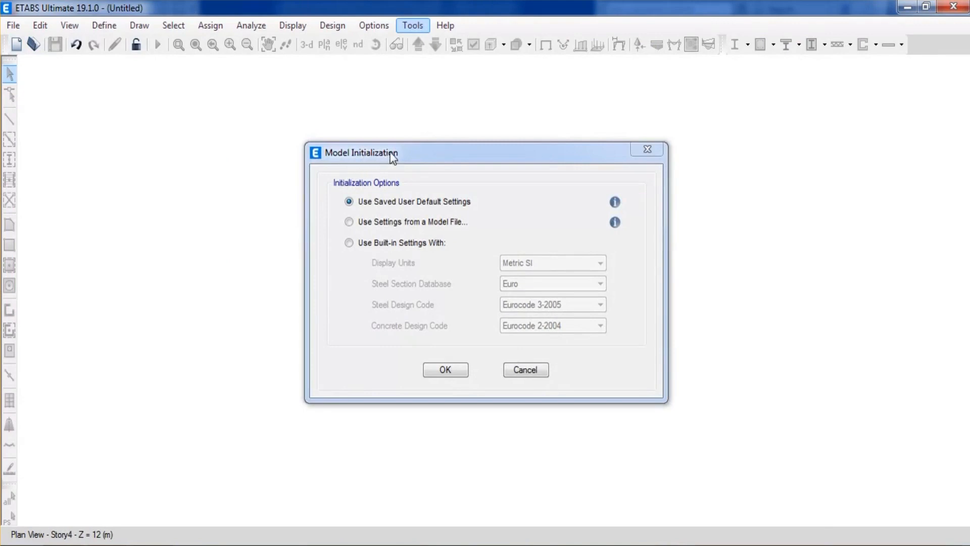
left_click_drag(440, 150, 441, 128)
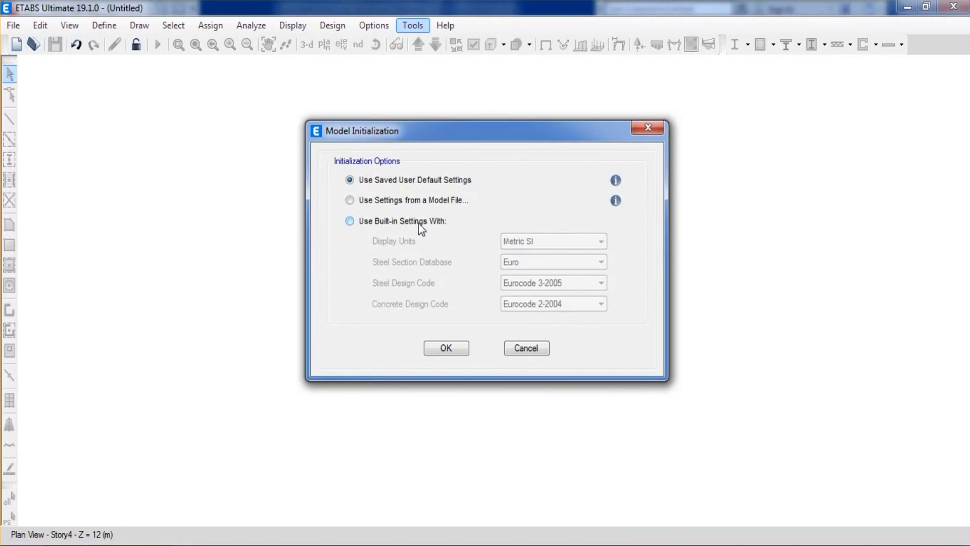
left_click(349, 221)
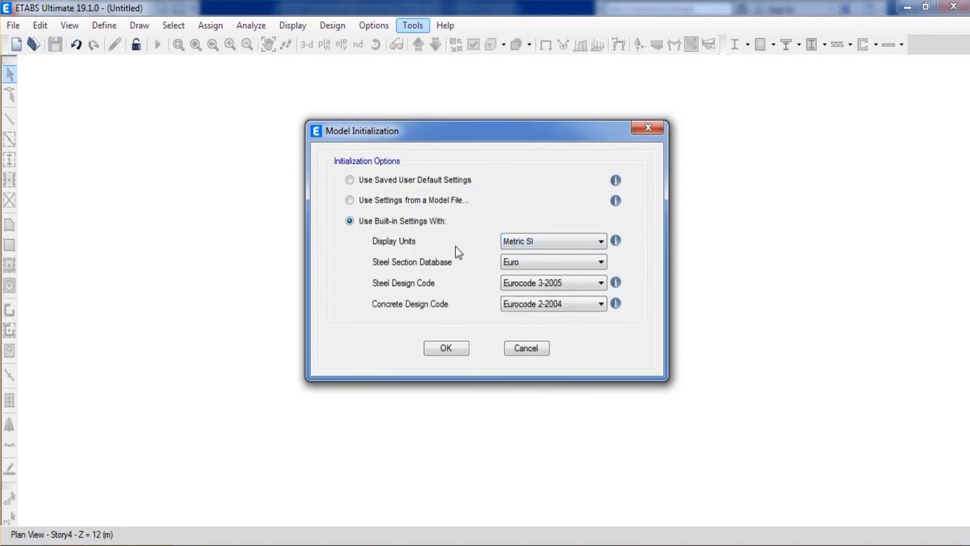
left_click(524, 242)
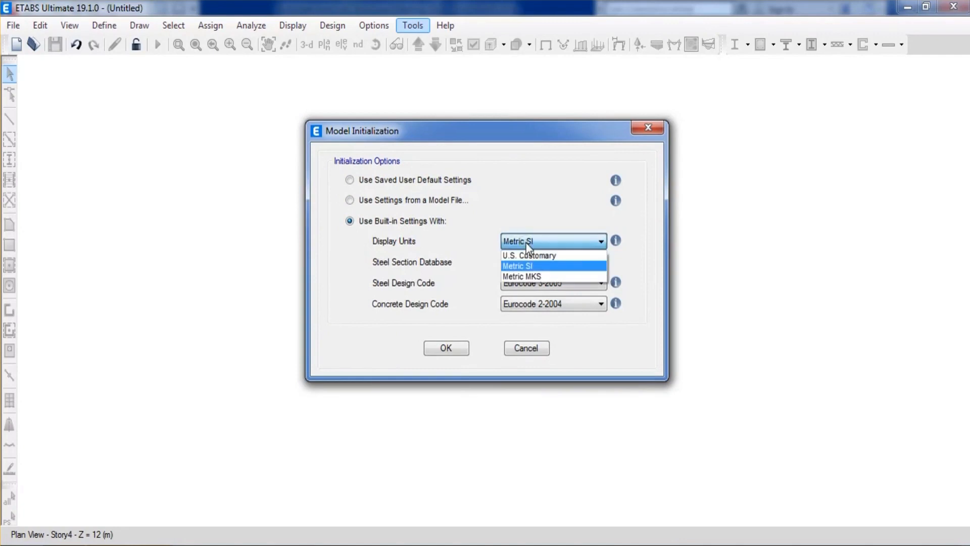
left_click(524, 268)
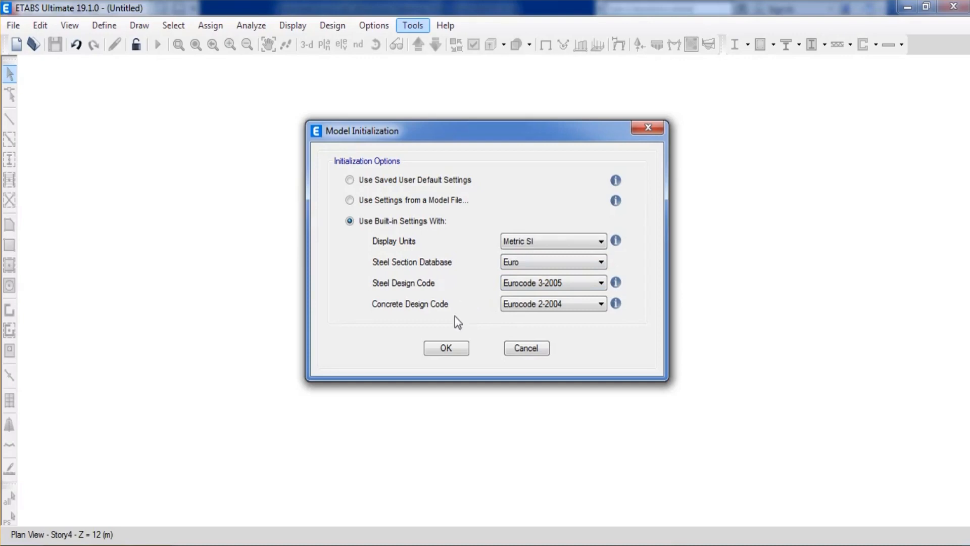
left_click(446, 352)
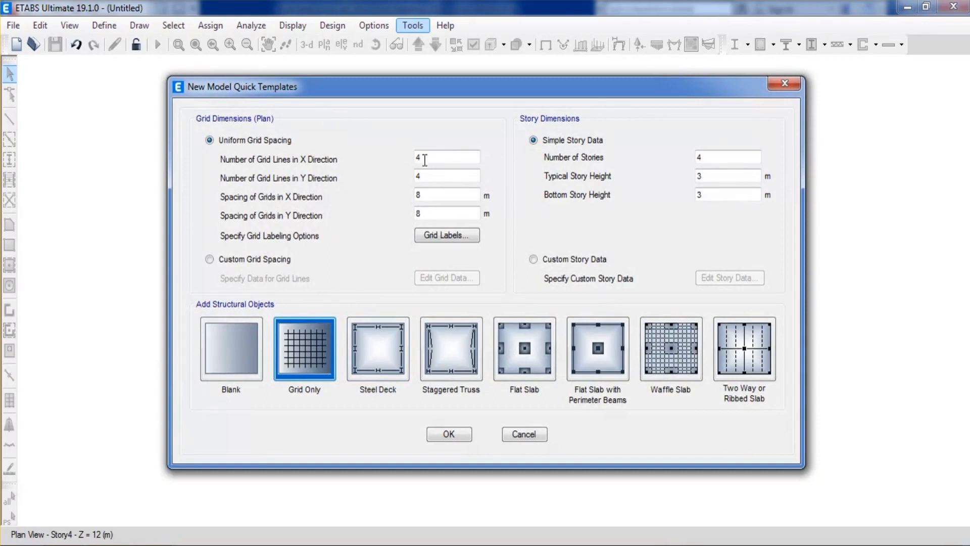
Check the layout's grid naming in AutoCAD, and set the ETABS grid labels to begin with 1 for X and A for Y
left_click_drag(348, 92, 316, 104)
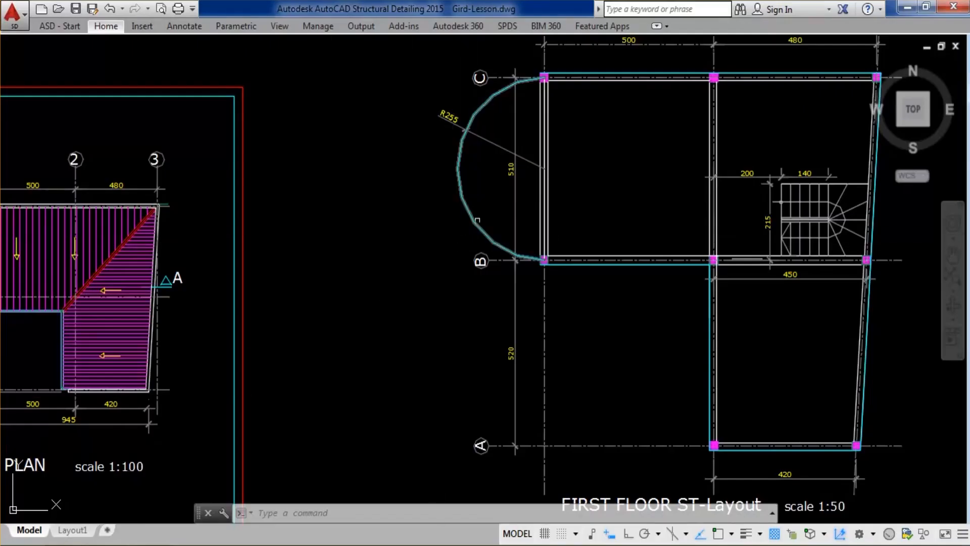
scroll(525, 192, "down", 2)
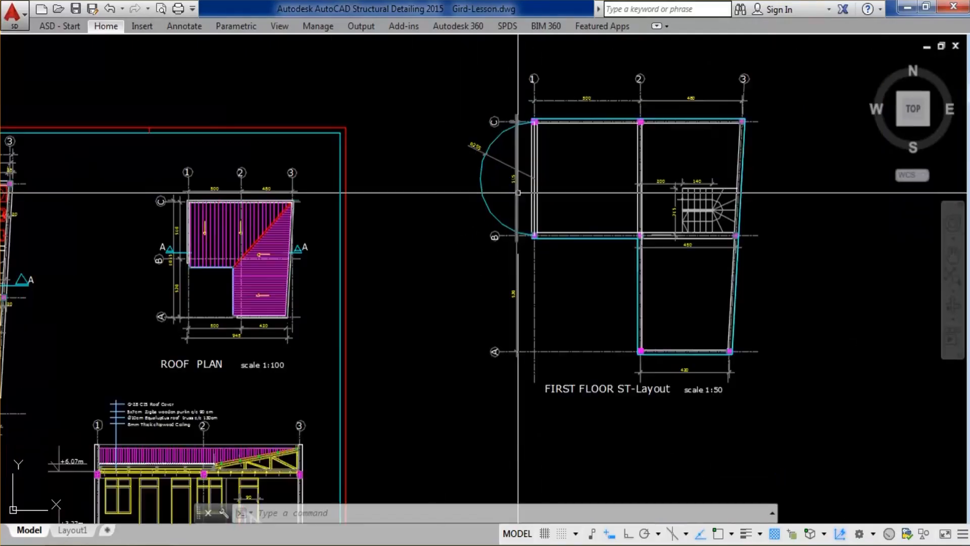
middle_click_drag(581, 173, 520, 260)
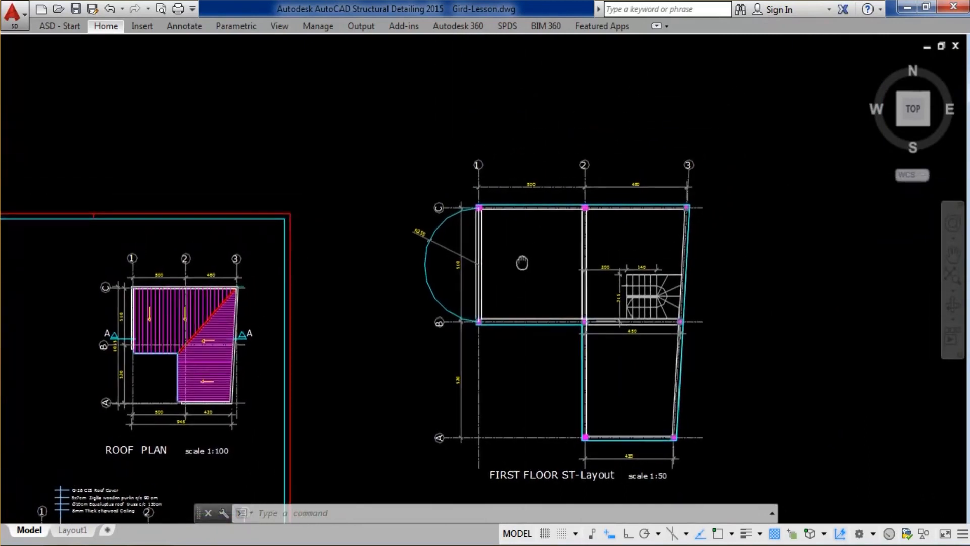
scroll(504, 164, "up", 2)
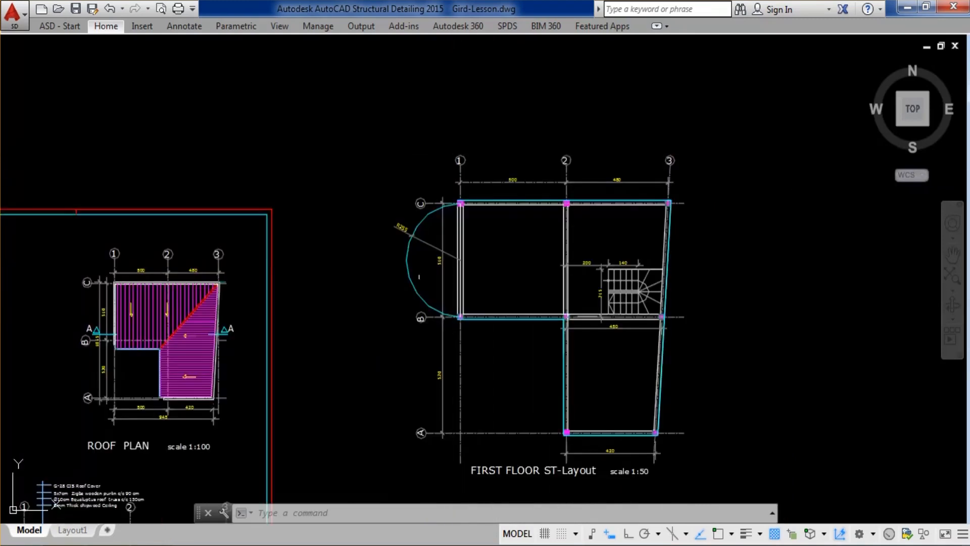
middle_click_drag(418, 426, 424, 337)
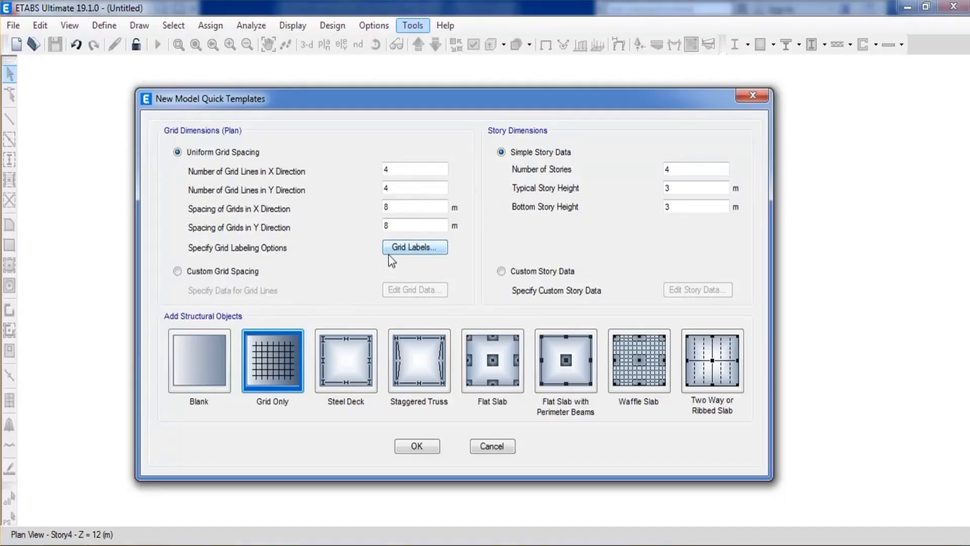
left_click(409, 247)
double_click(532, 207)
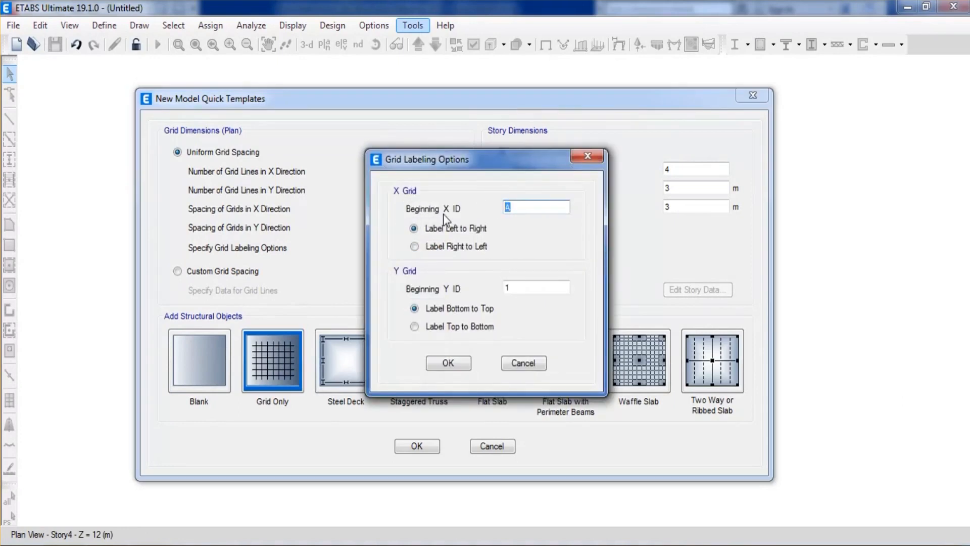
type("1")
left_click_drag(525, 288, 496, 286)
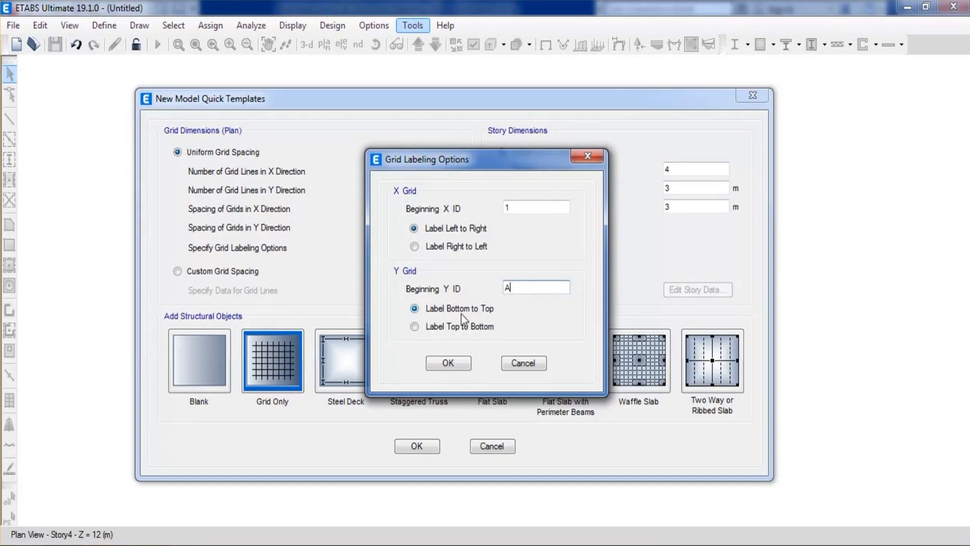
left_click(448, 363)
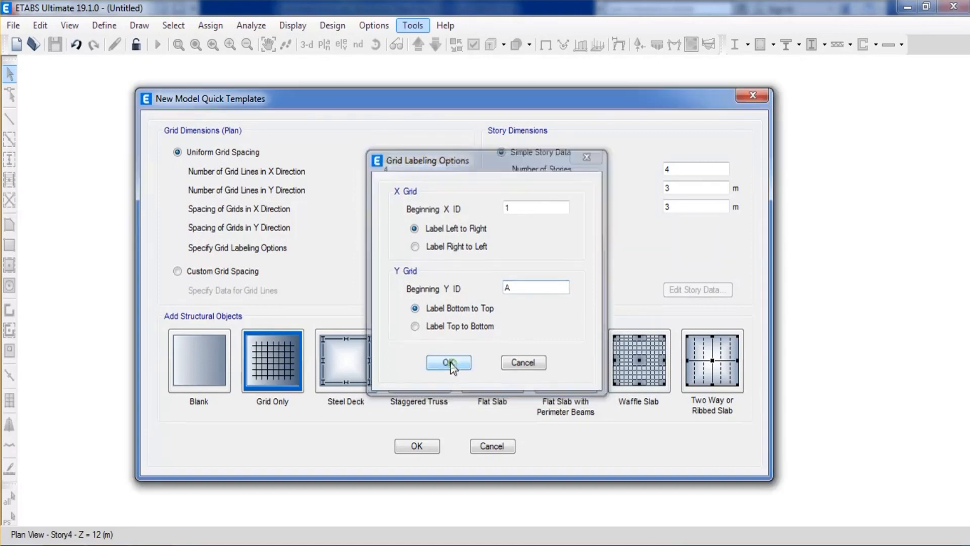
Switch to custom grid spacing and delete Y grid D and X grids 3 and 4 from the grid data
left_click(235, 276)
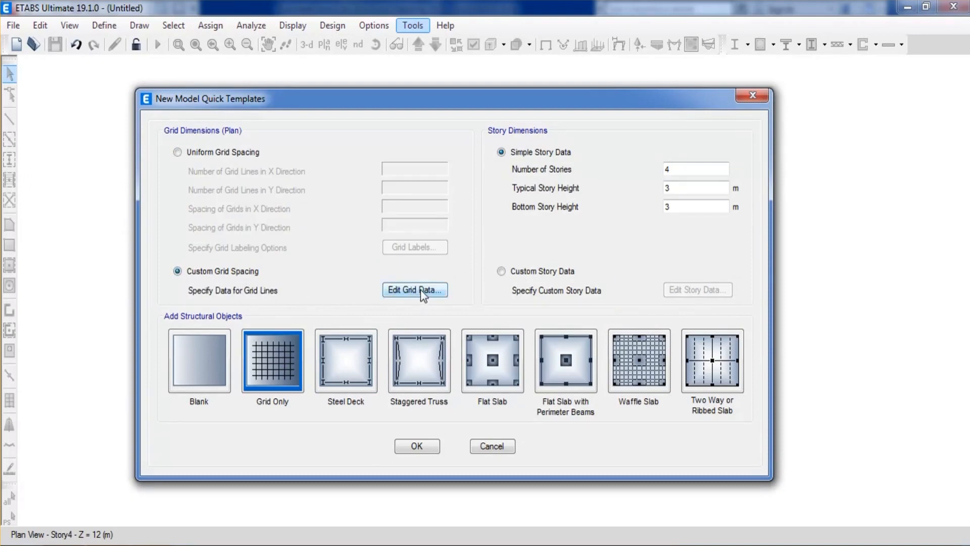
left_click(421, 289)
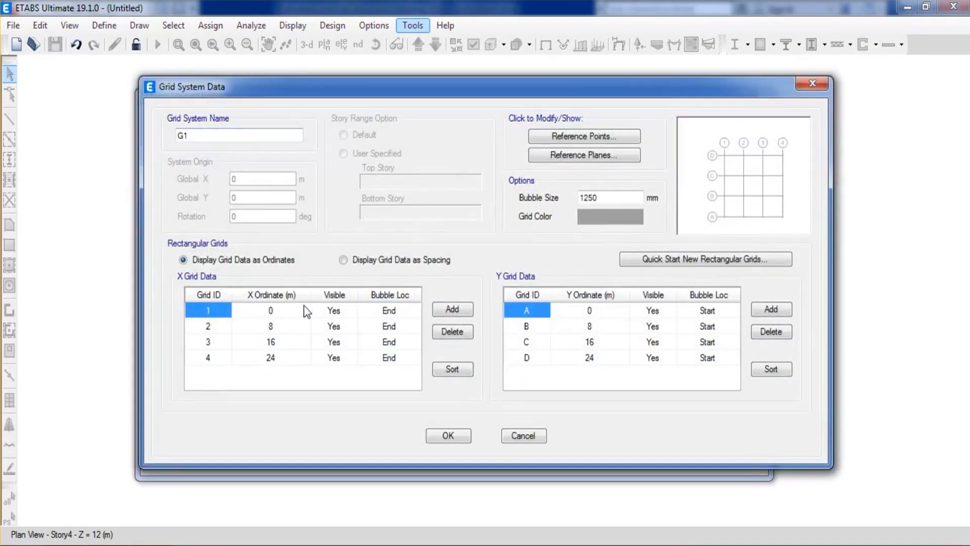
left_click_drag(480, 85, 476, 109)
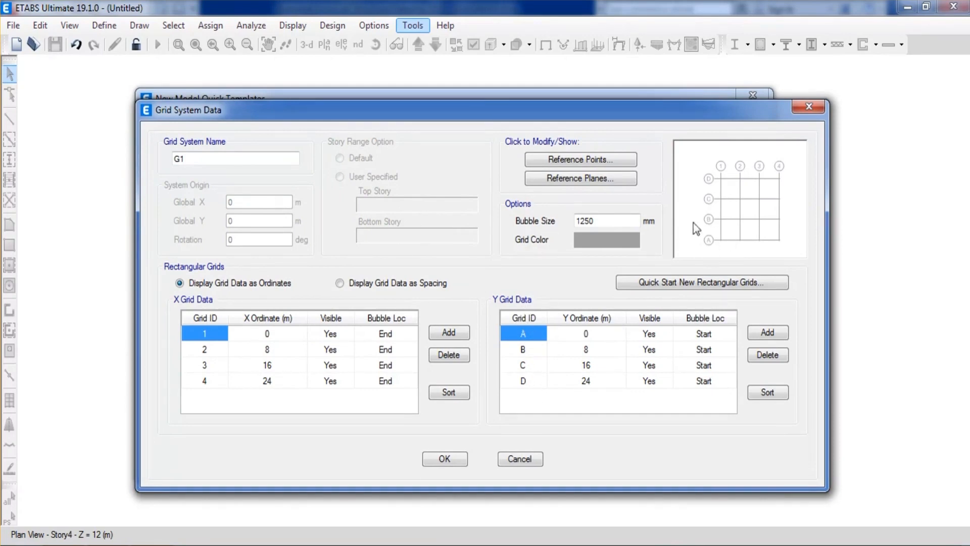
left_click(524, 382)
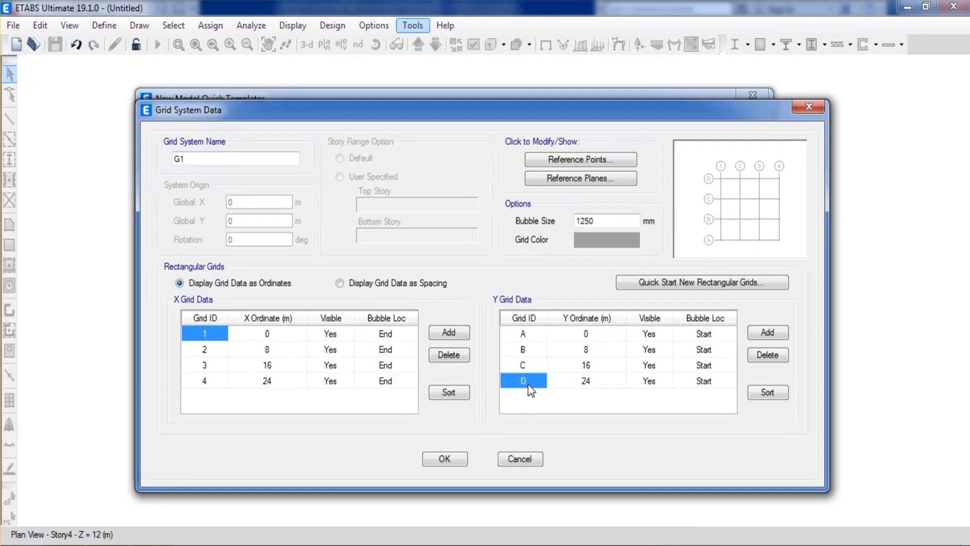
left_click(769, 355)
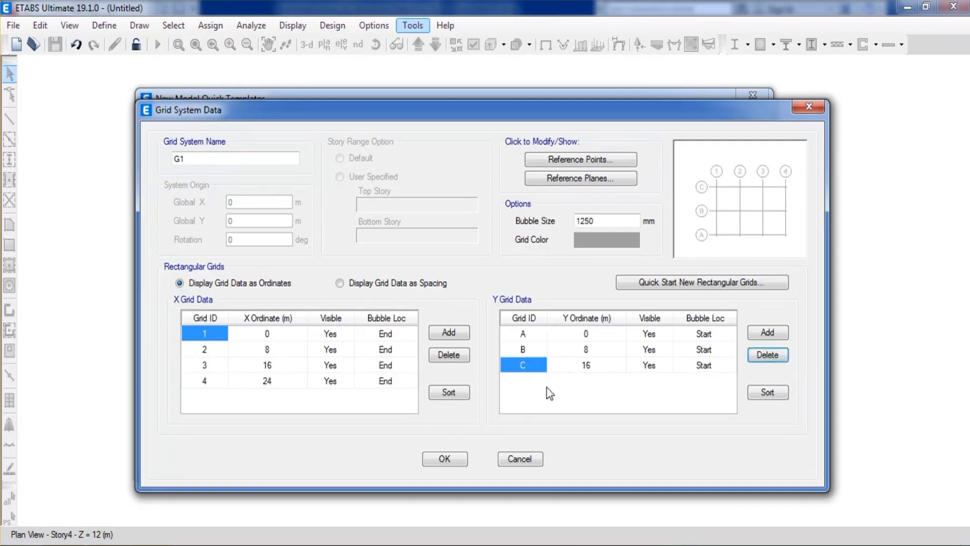
left_click_drag(205, 364, 205, 381)
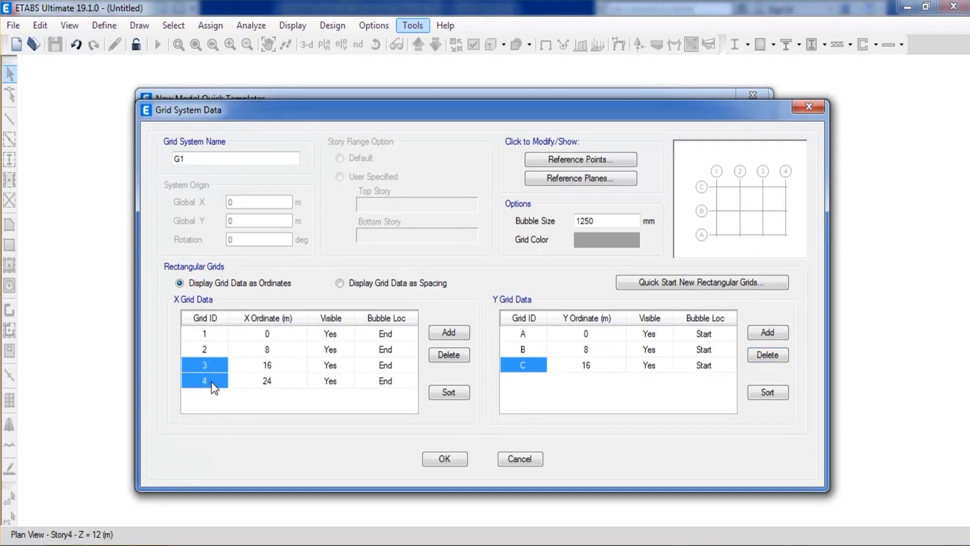
left_click(439, 353)
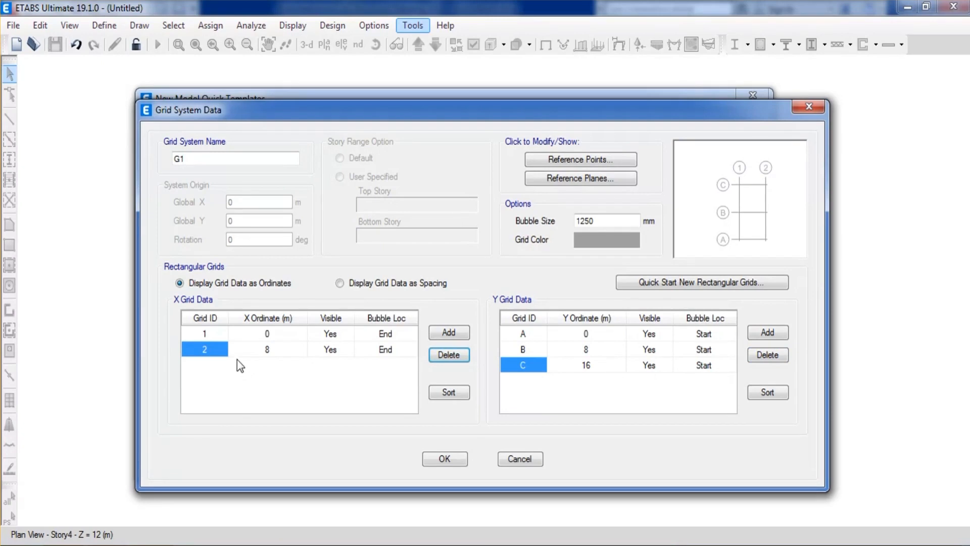
Set the X ordinate of grid 2 to 5 m, checking the spacing against the first floor structural layout in AutoCAD
left_click(278, 353)
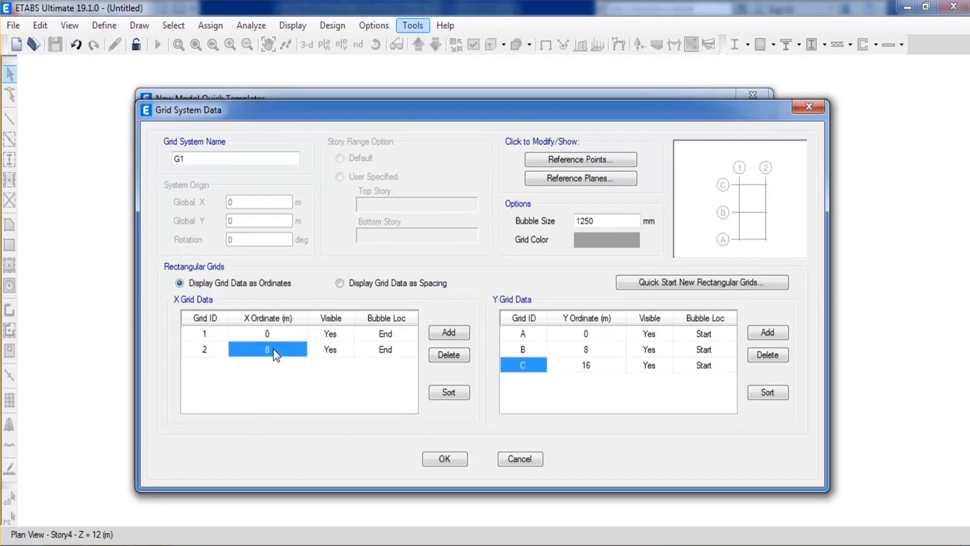
type("5")
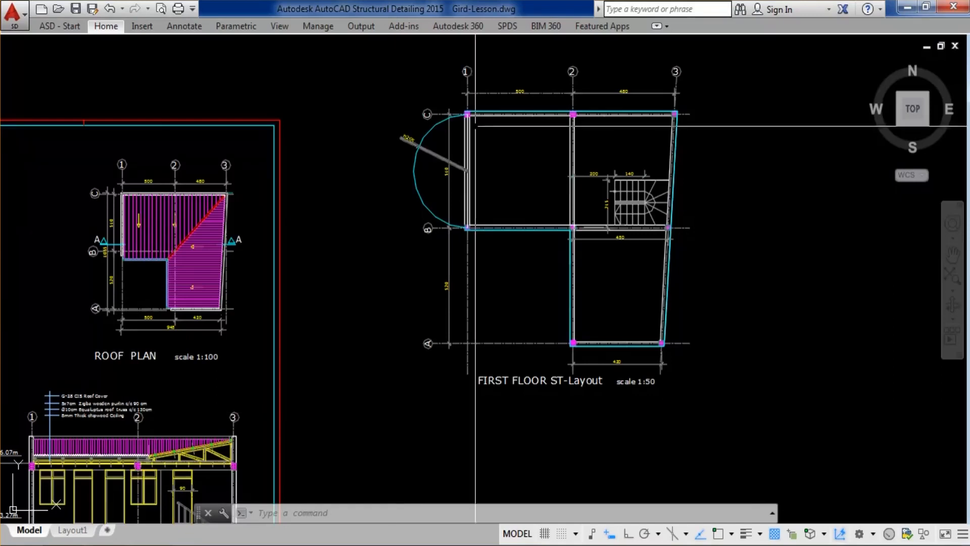
scroll(476, 126, "up", 4)
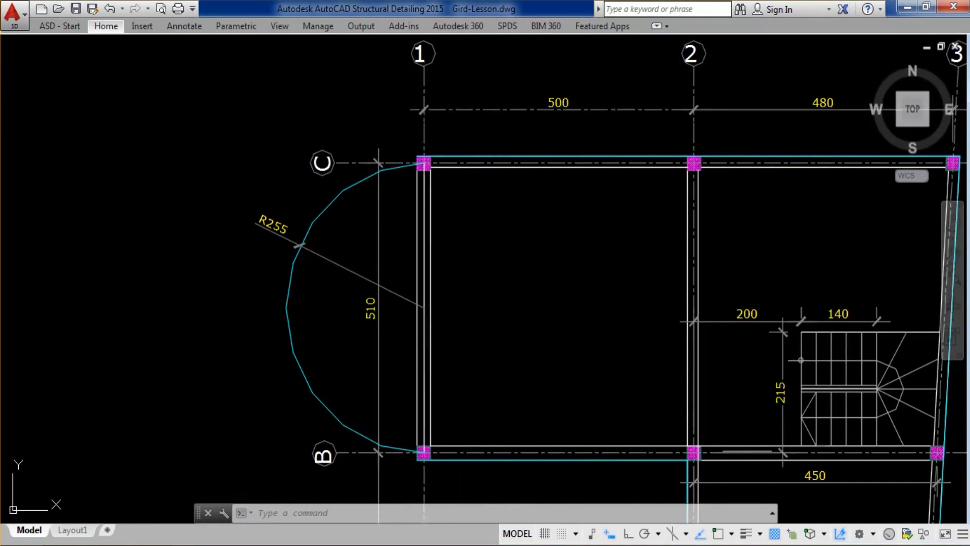
scroll(442, 219, "down", 4)
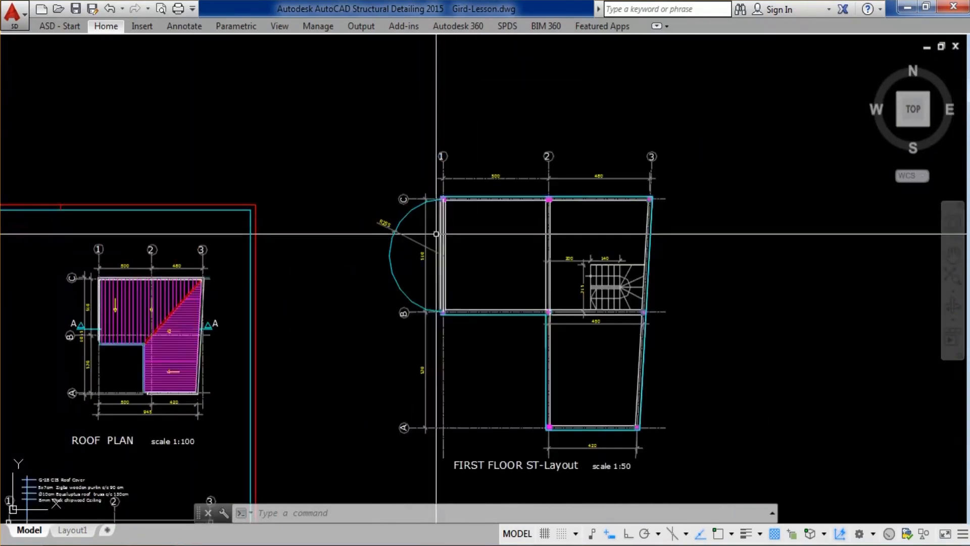
scroll(403, 417, "up", 2)
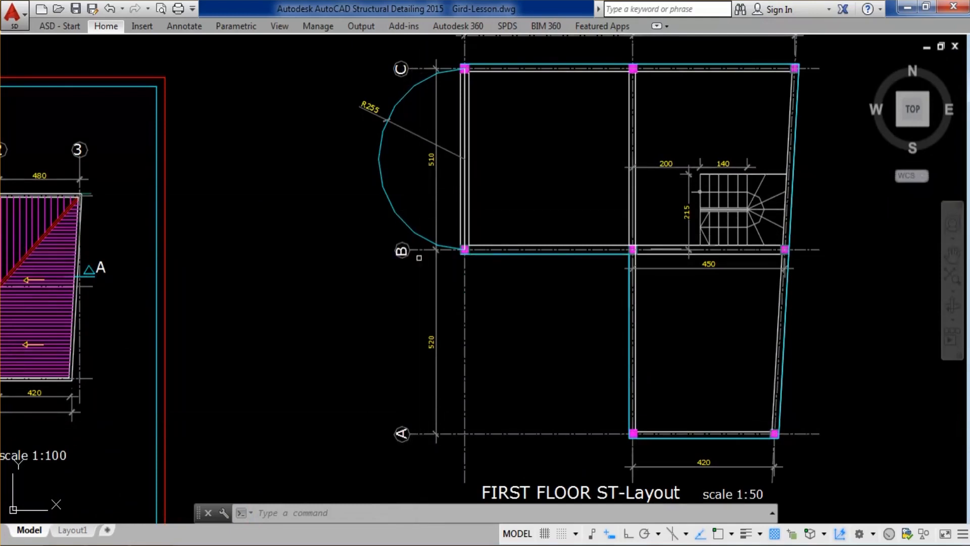
scroll(419, 280, "up", 2)
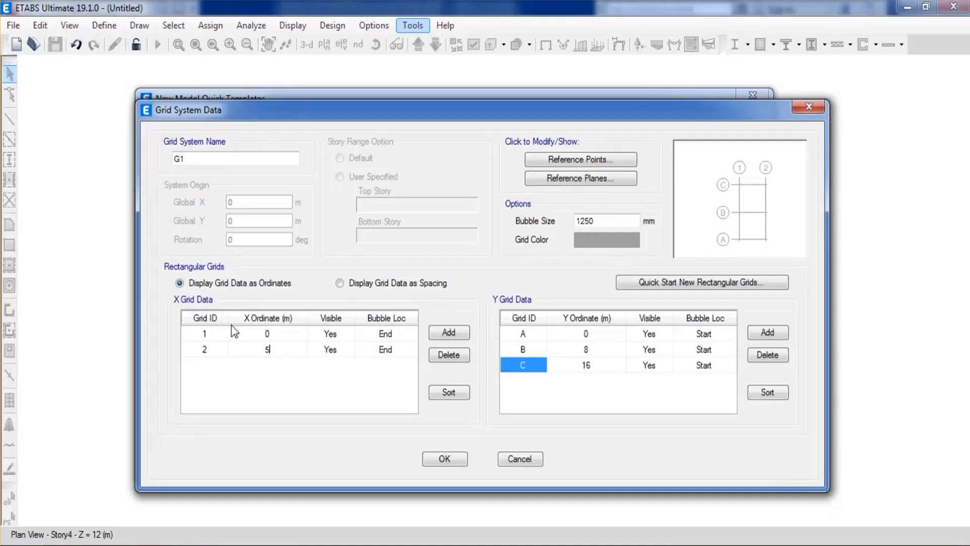
type("5")
left_click(571, 350)
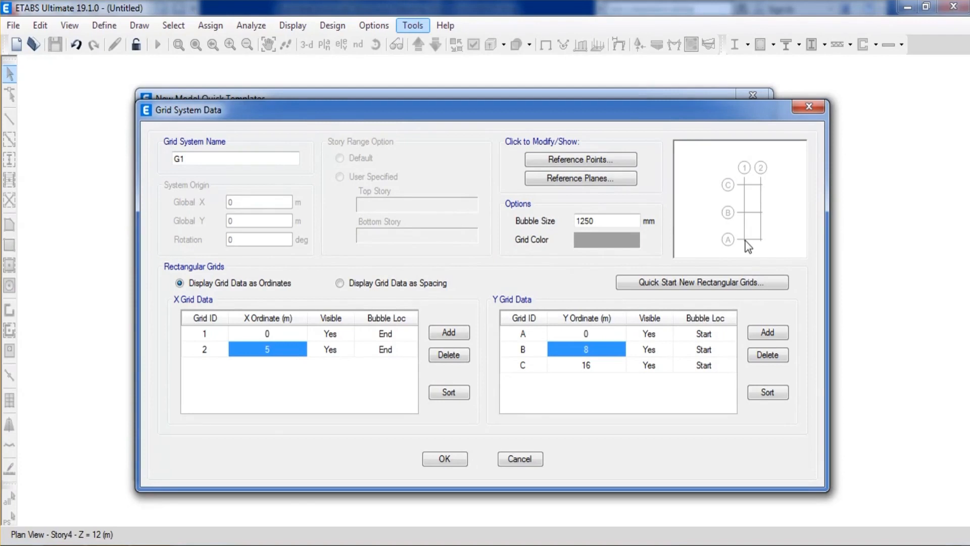
Display the grid data as spacing and set the Y spacing to 5.2 m for grid A and 5.1 m for grid B
left_click(339, 283)
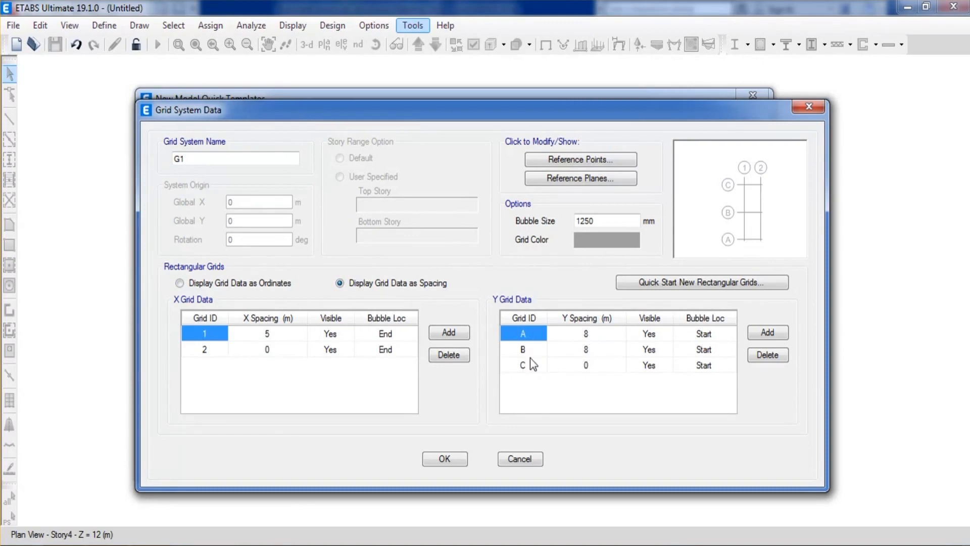
left_click(585, 338)
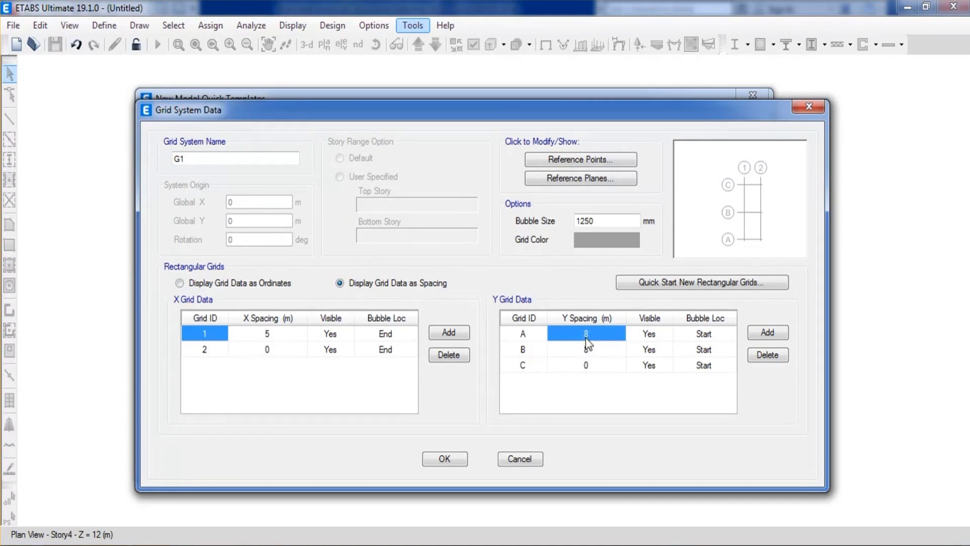
type("5.2")
left_click(587, 350)
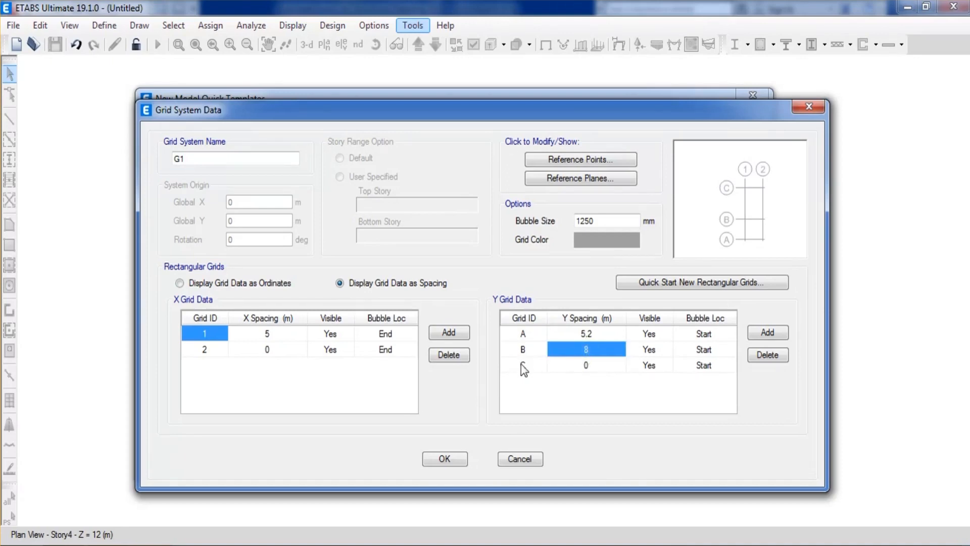
type("5.1")
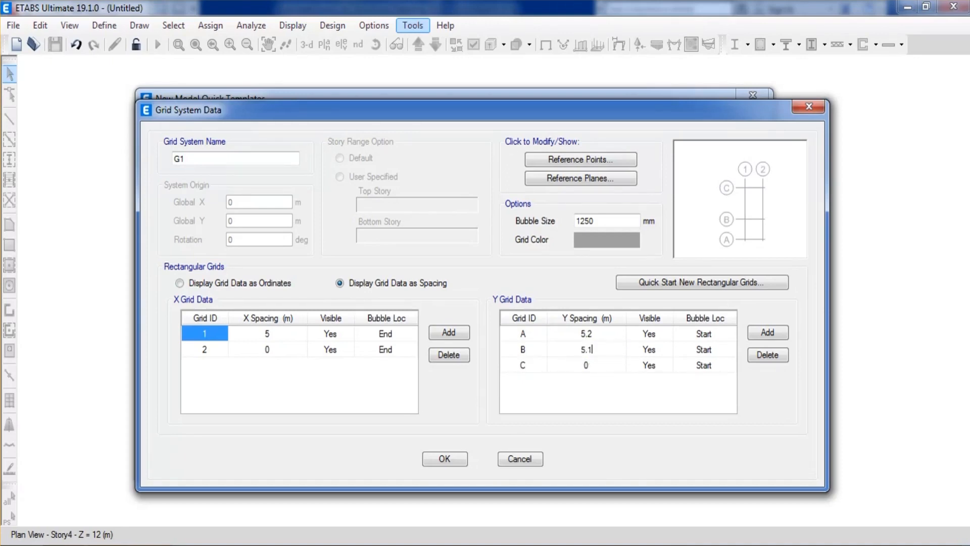
left_click(300, 349)
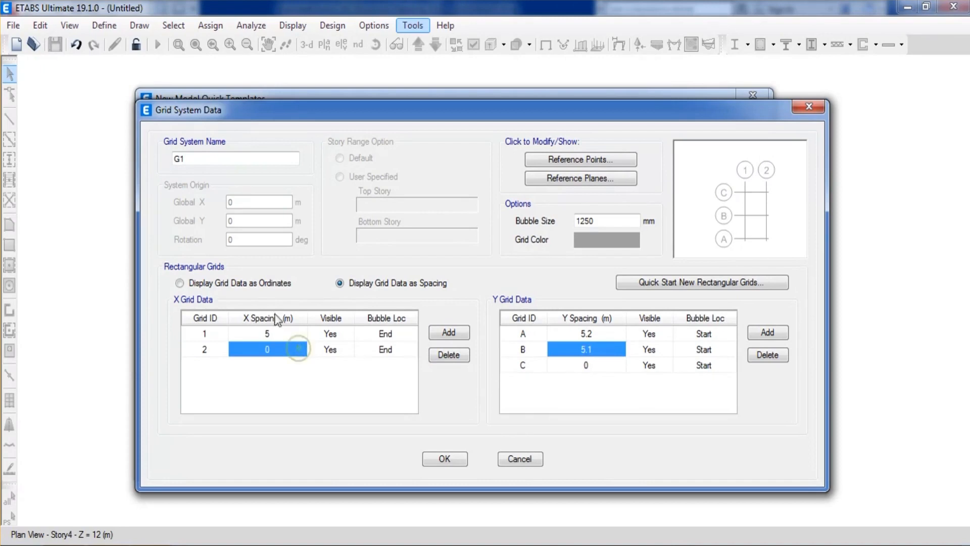
Display the grid data as ordinates and enter the Y ordinate of grid C as 5.2+5.1
left_click(229, 286)
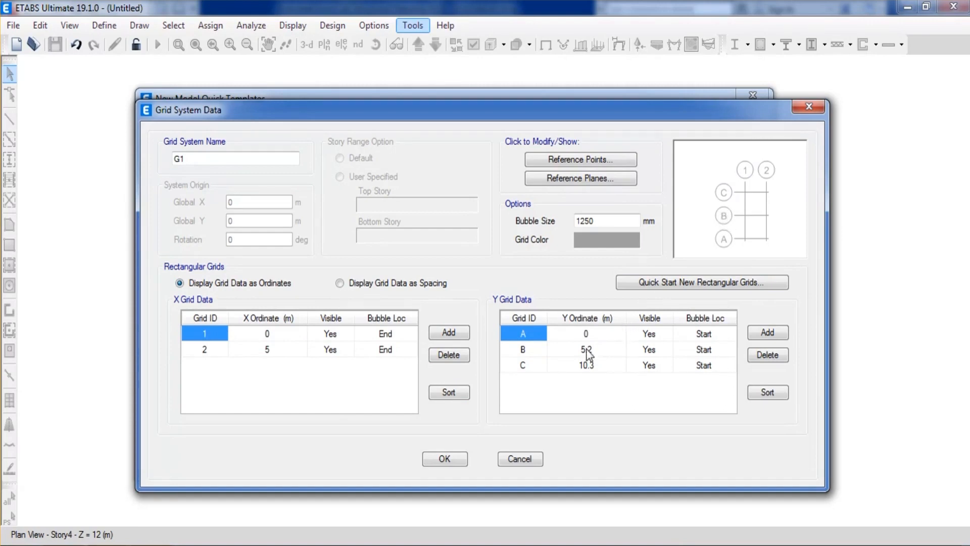
left_click(590, 365)
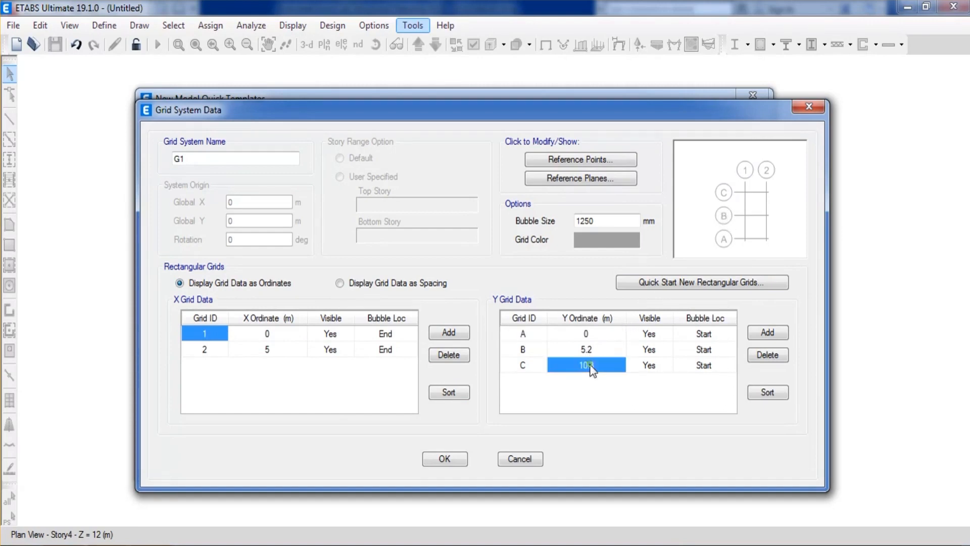
type("5.2+")
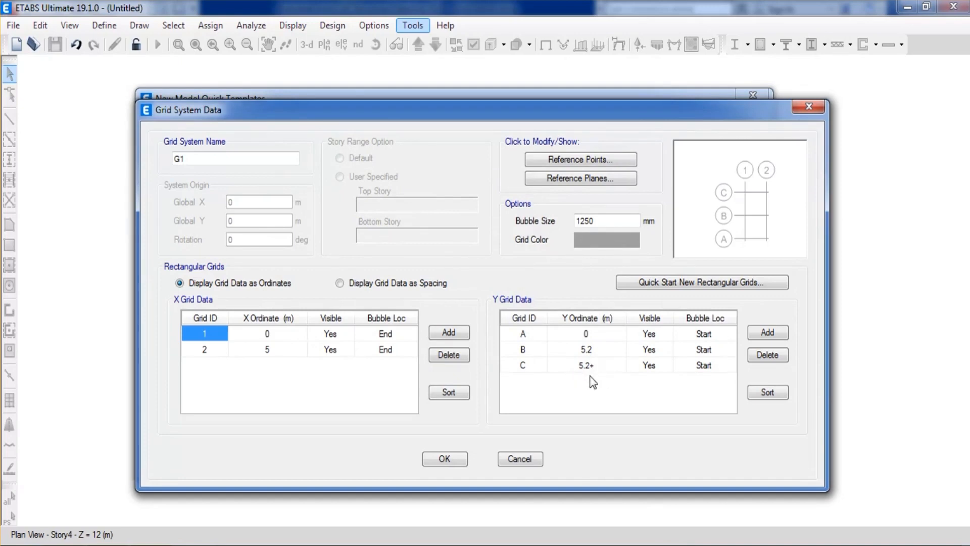
type("5.1")
key("Return")
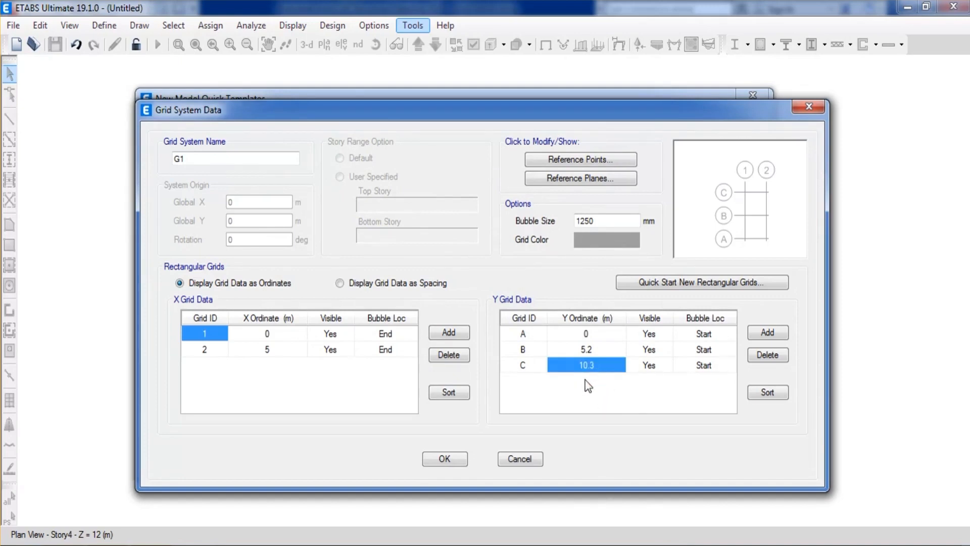
Accept the custom grid data and create the Grid Only model with 4 stories at 3 m story heights
left_click(444, 460)
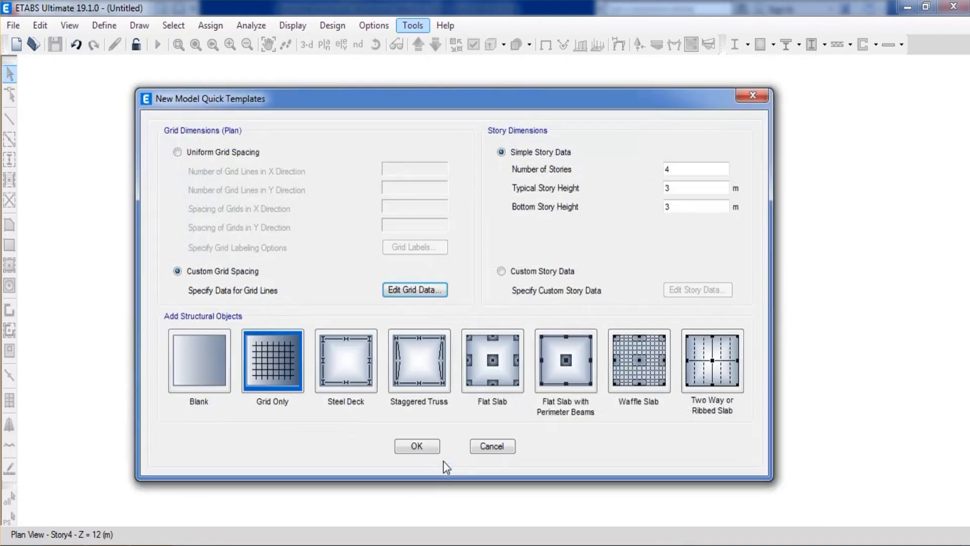
left_click(417, 447)
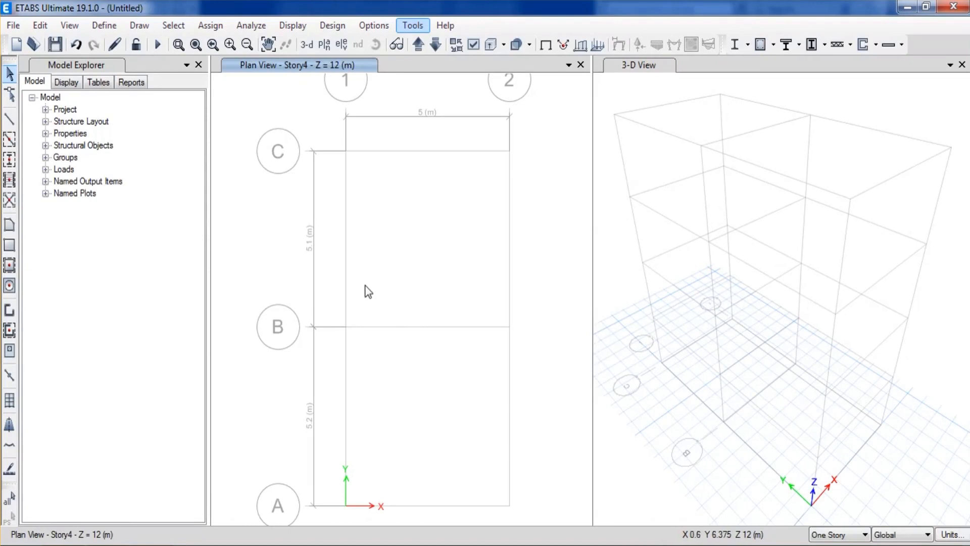
scroll(362, 275, "down", 3)
scroll(368, 238, "up", 3)
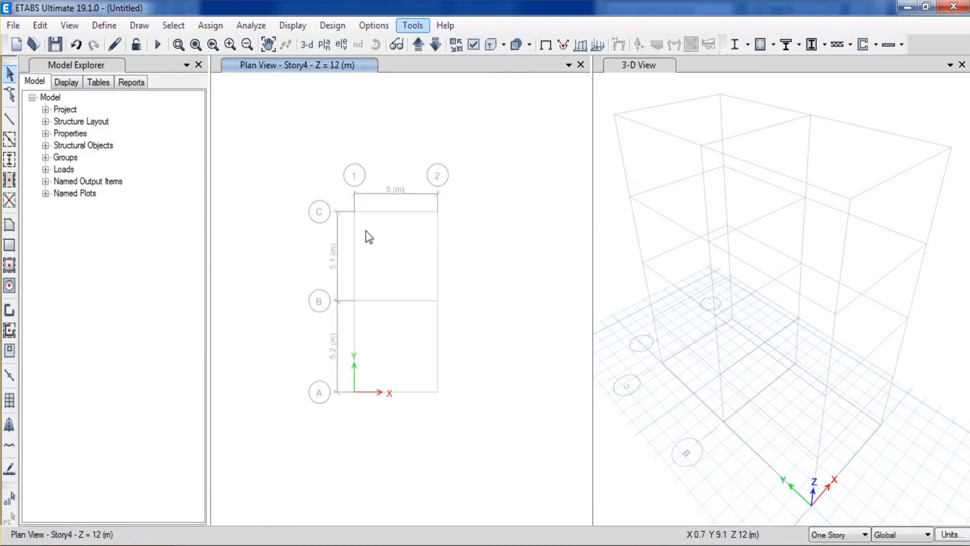
scroll(372, 207, "down", 2)
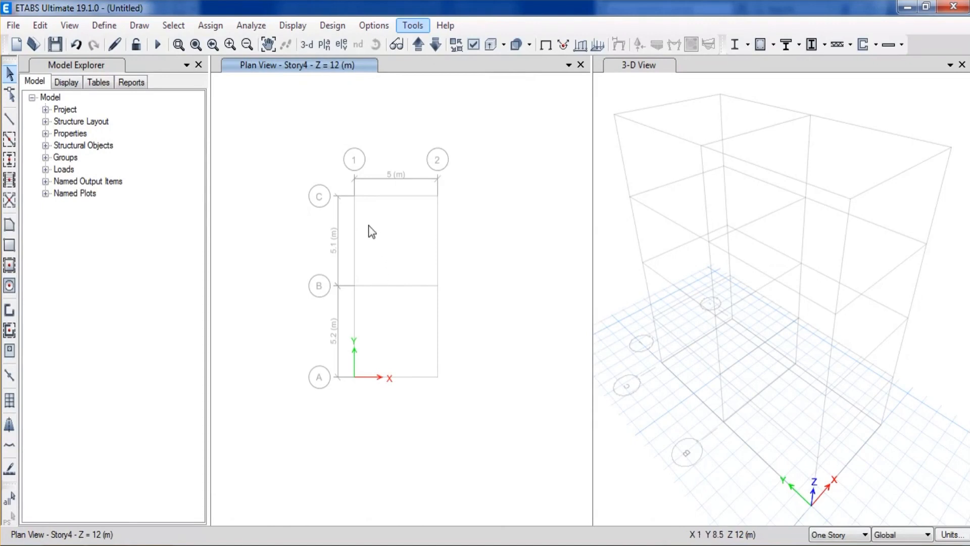
scroll(327, 220, "up", 2)
scroll(326, 221, "down", 2)
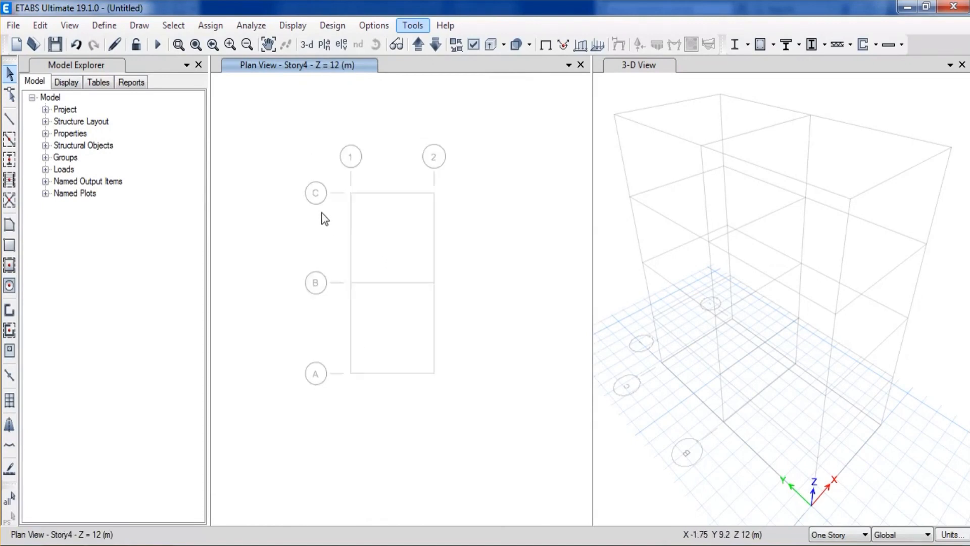
Open grid system G1 for modification from the plan view and set its bubble size to 800 mm
right_click(362, 221)
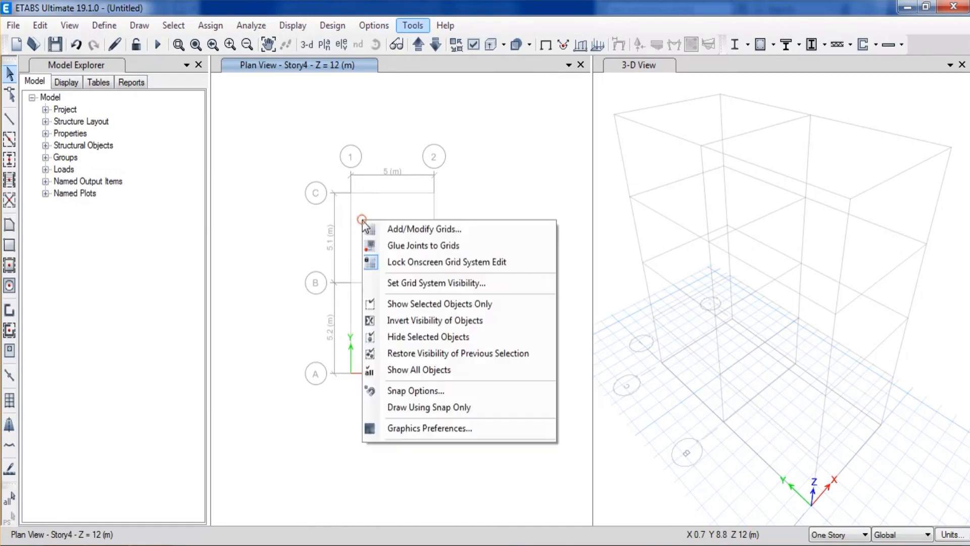
left_click(407, 228)
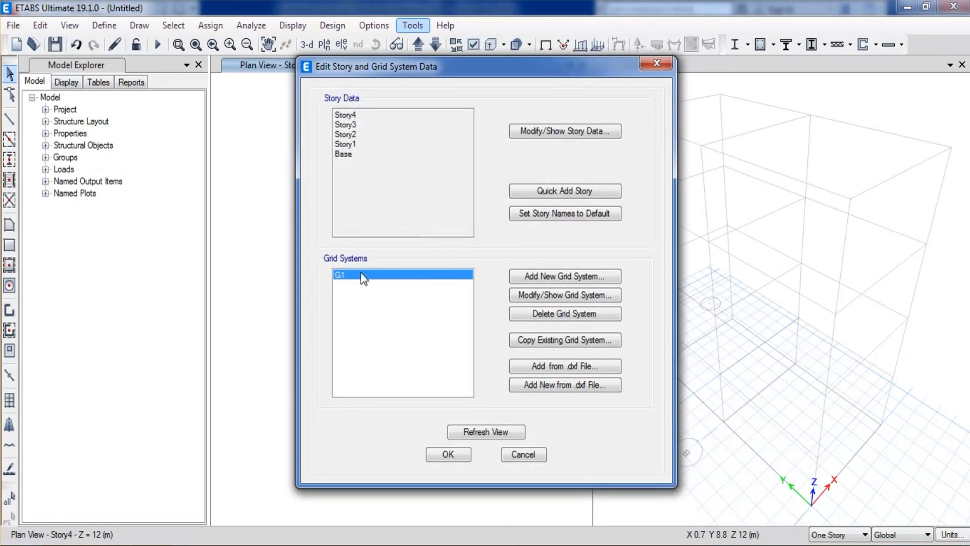
left_click(525, 298)
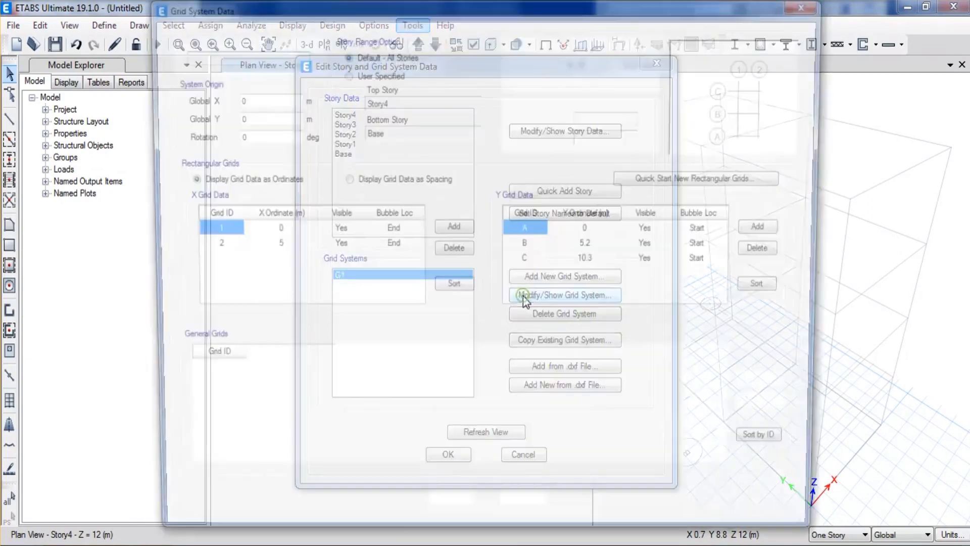
left_click_drag(607, 114, 564, 119)
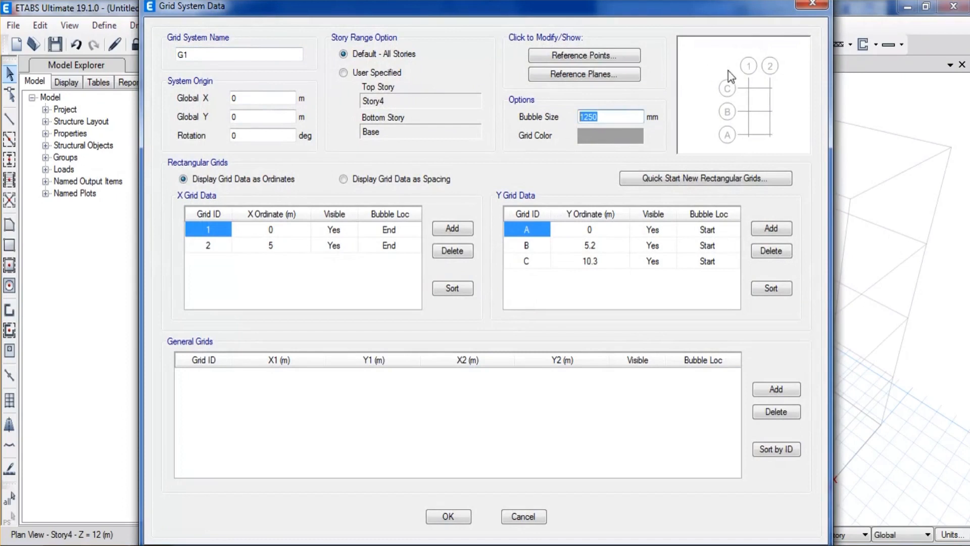
type("800")
Change the grid color of G1 to blue and apply the grid system changes to the model
left_click(624, 137)
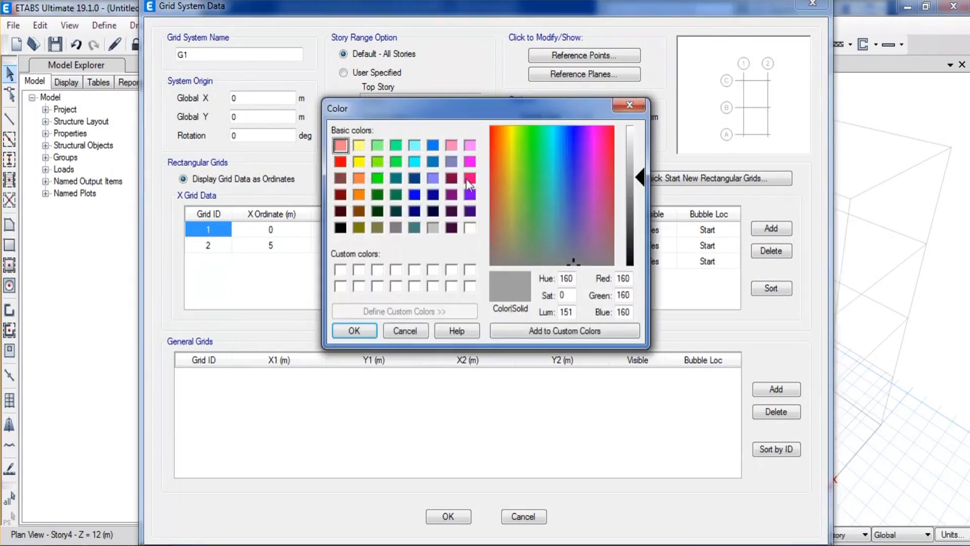
left_click(432, 146)
left_click(354, 329)
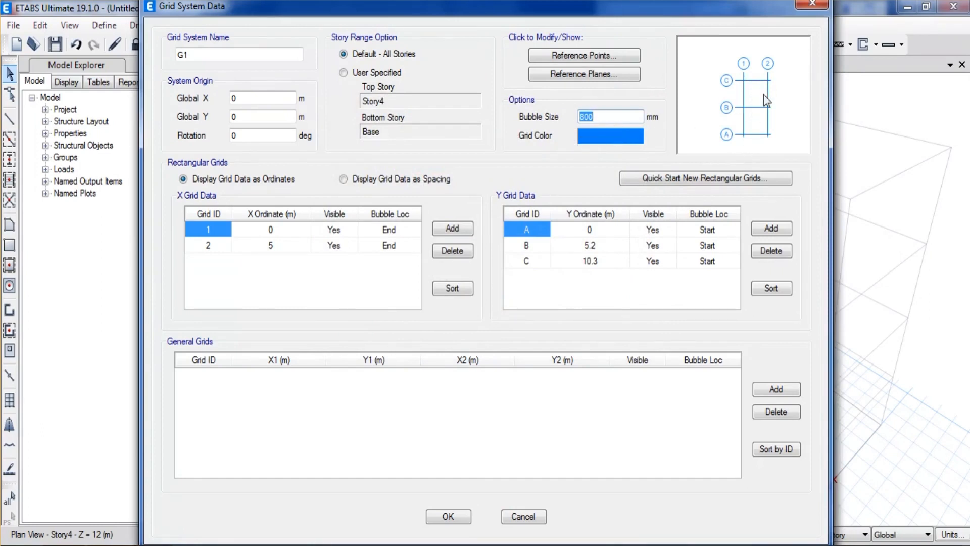
left_click(449, 515)
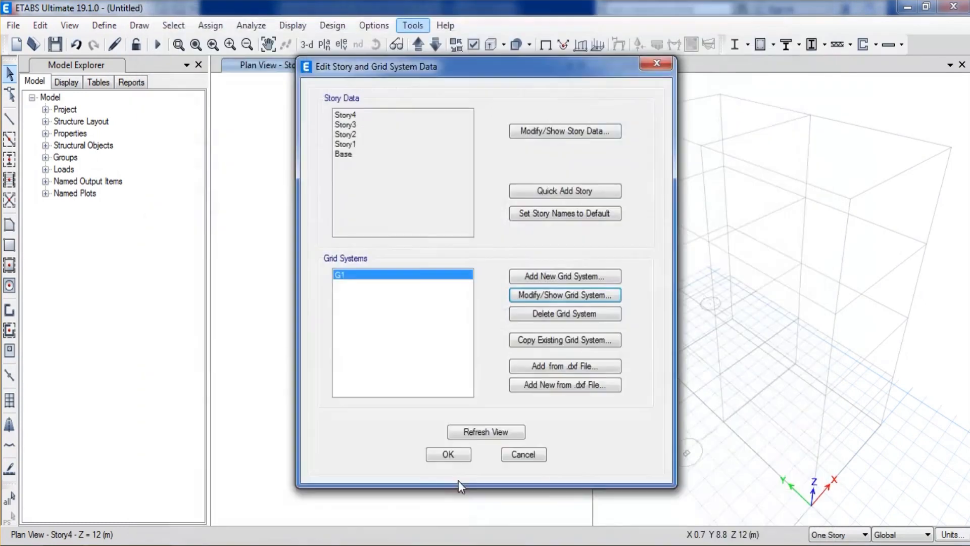
left_click(453, 455)
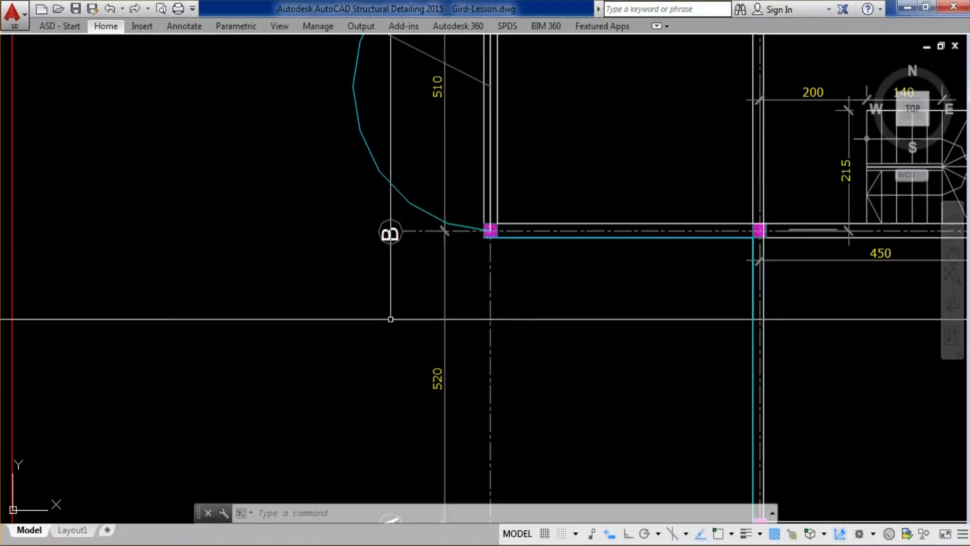
Switch to AutoCAD and examine inclined grid line 3 on the first floor structural layout, including its distances from grid 2 at the lettered grids
scroll(390, 321, "down", 5)
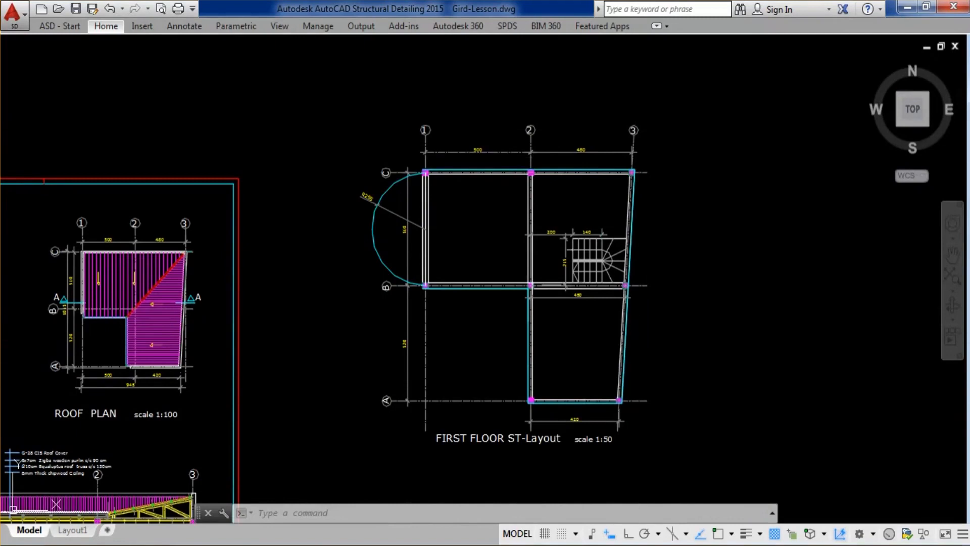
scroll(621, 377, "up", 2)
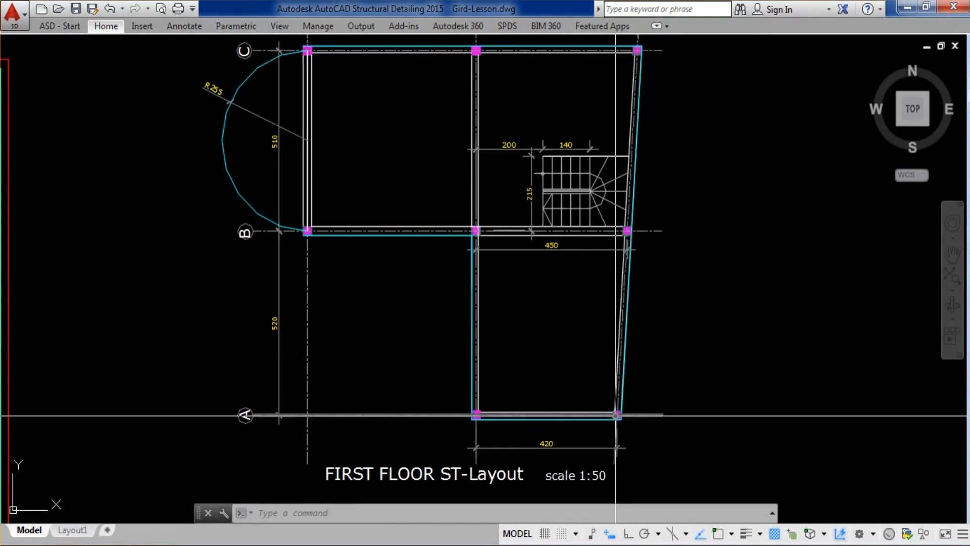
scroll(615, 415, "up", 2)
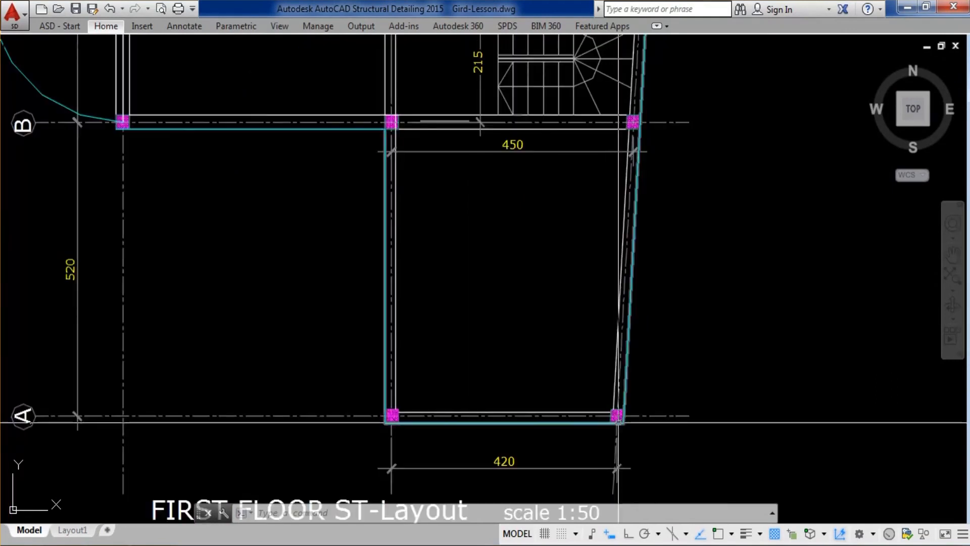
scroll(617, 415, "down", 2)
scroll(610, 416, "up", 2)
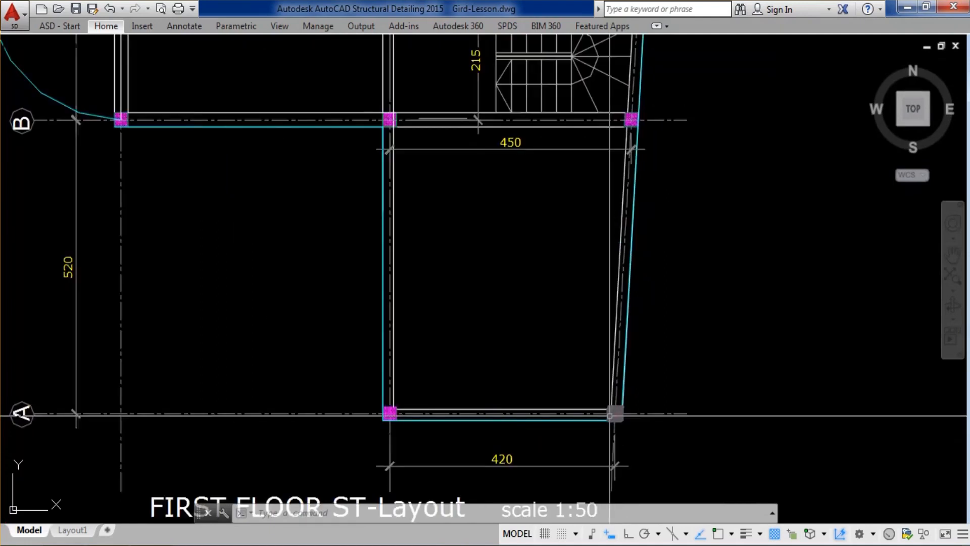
left_click(614, 414)
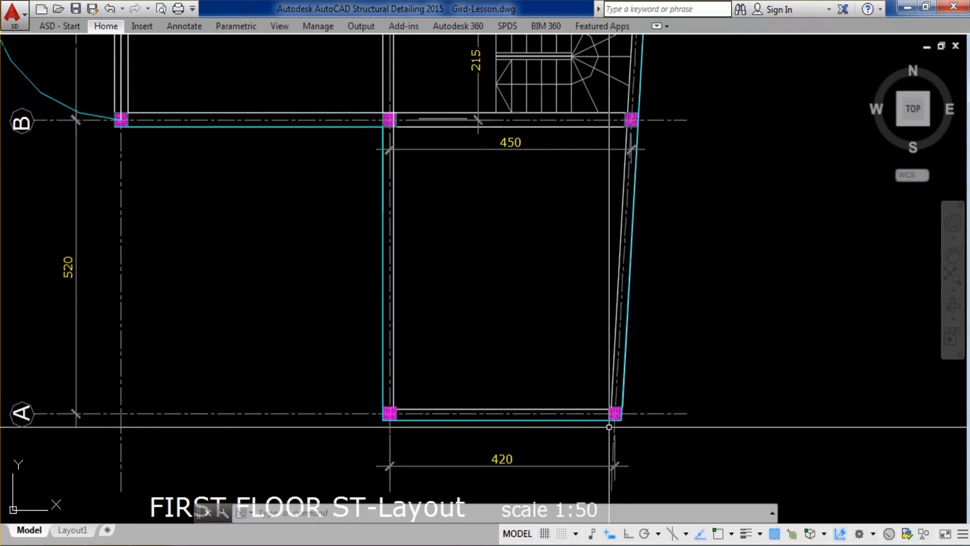
scroll(608, 427, "down", 2)
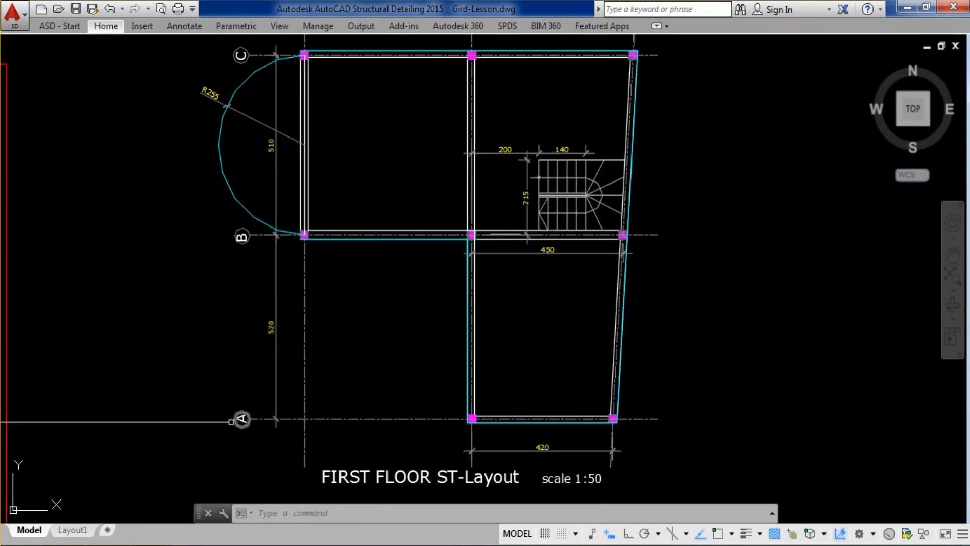
scroll(613, 419, "up", 2)
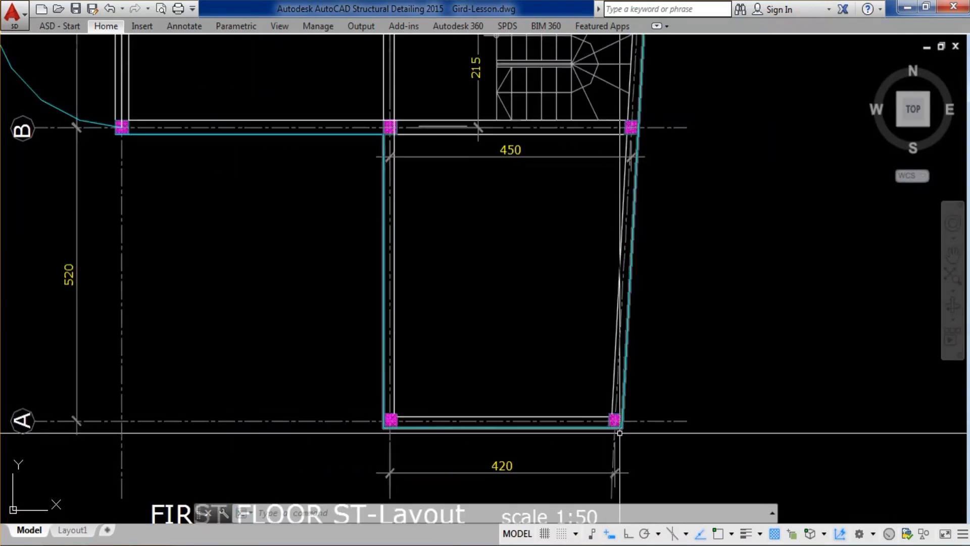
scroll(620, 433, "down", 2)
scroll(619, 223, "down", 4)
scroll(619, 220, "up", 4)
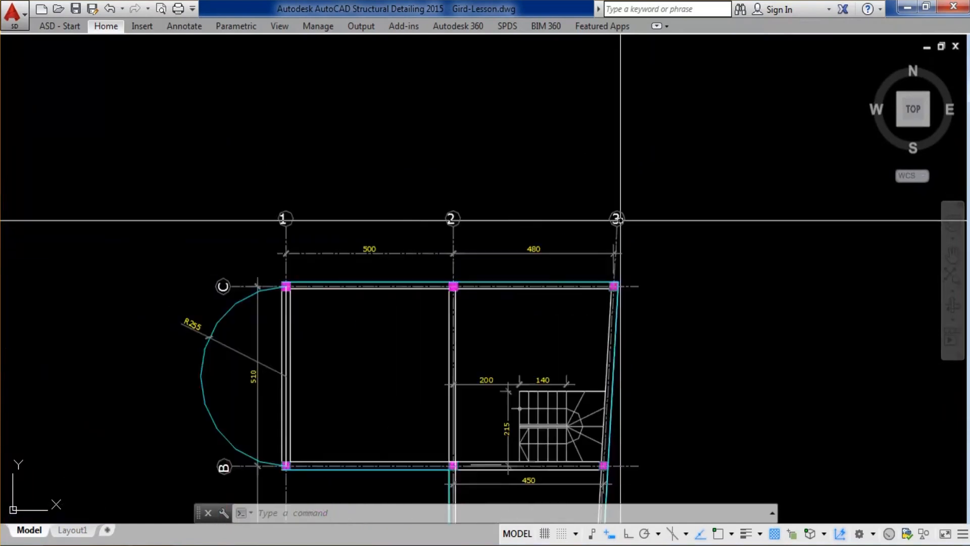
scroll(620, 220, "up", 2)
scroll(555, 303, "down", 4)
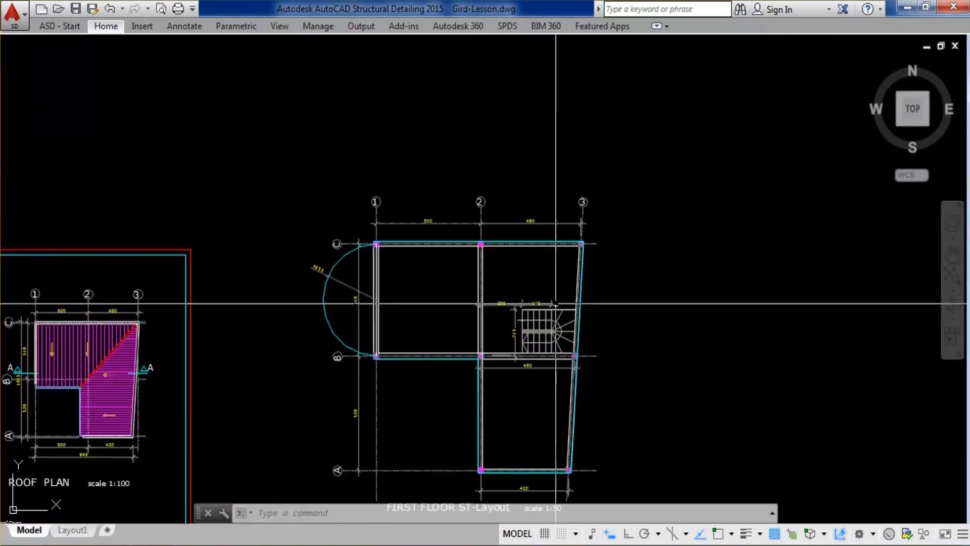
scroll(489, 381, "up", 3)
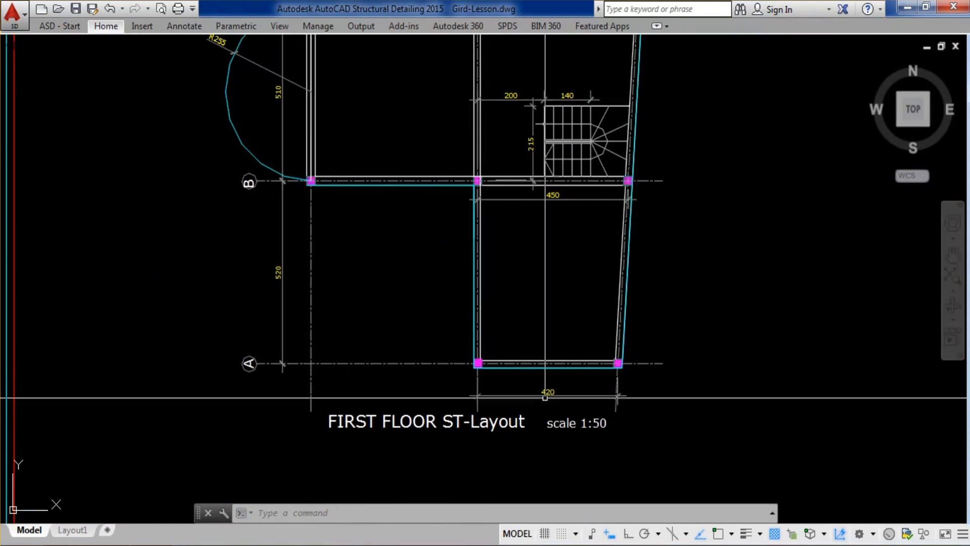
scroll(544, 397, "up", 4)
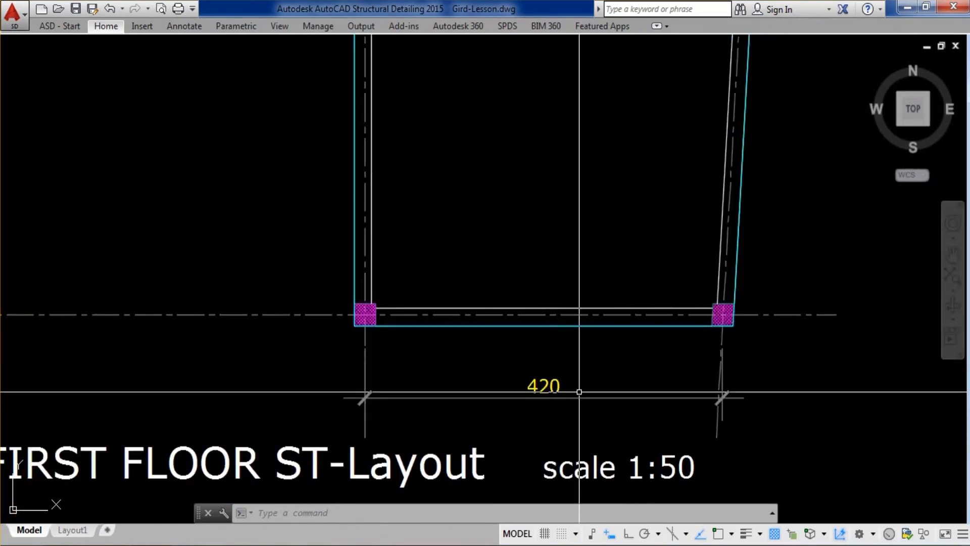
scroll(623, 392, "down", 2)
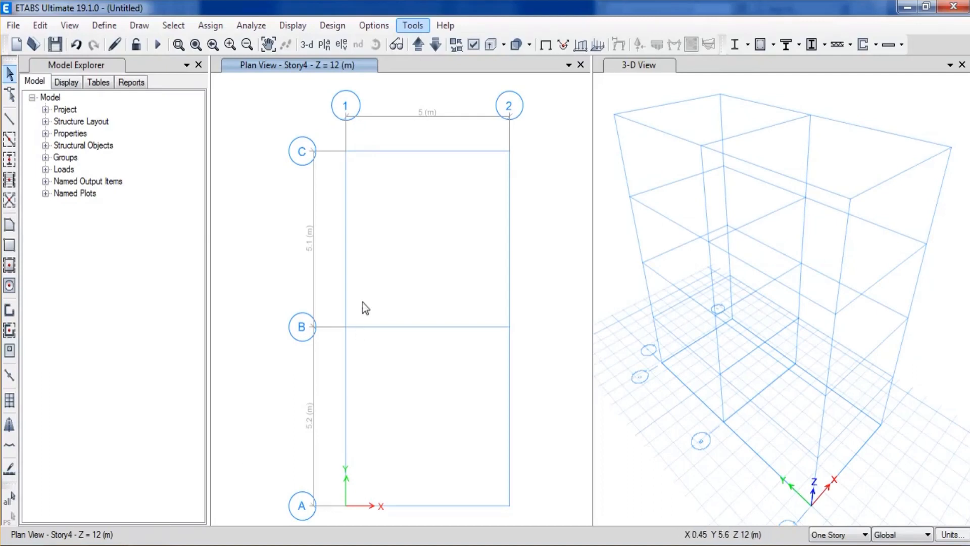
Open grid system G1 for modification and add a general grid line with ID 3
right_click(375, 274)
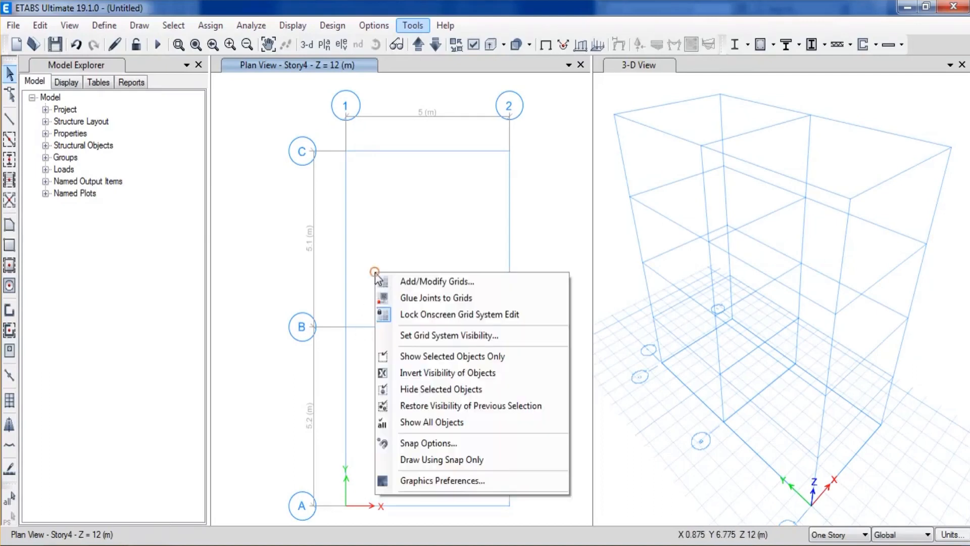
left_click(427, 281)
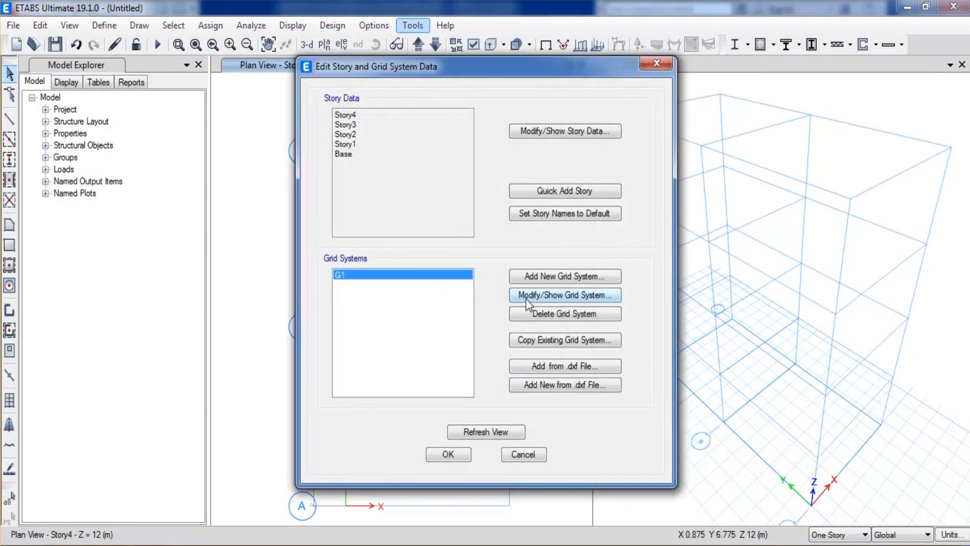
left_click(525, 297)
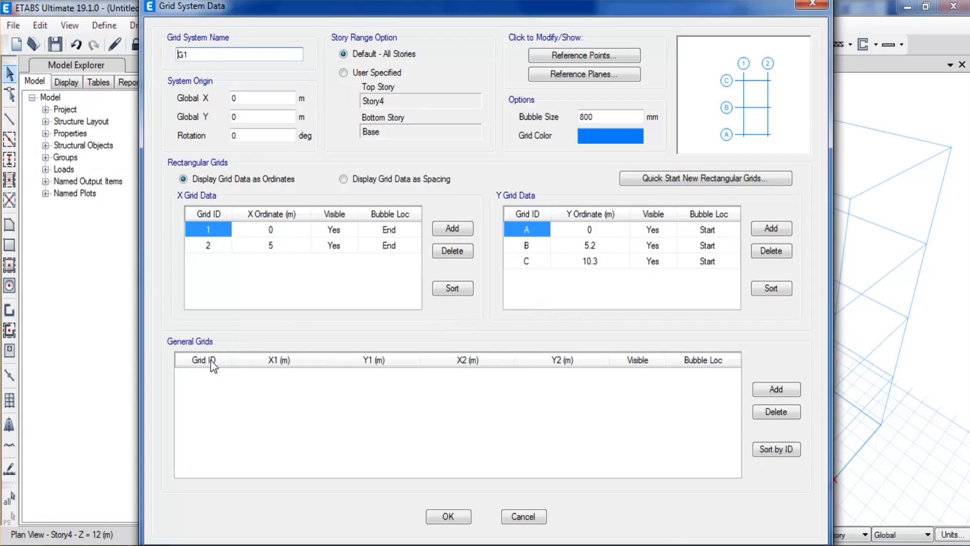
left_click(764, 390)
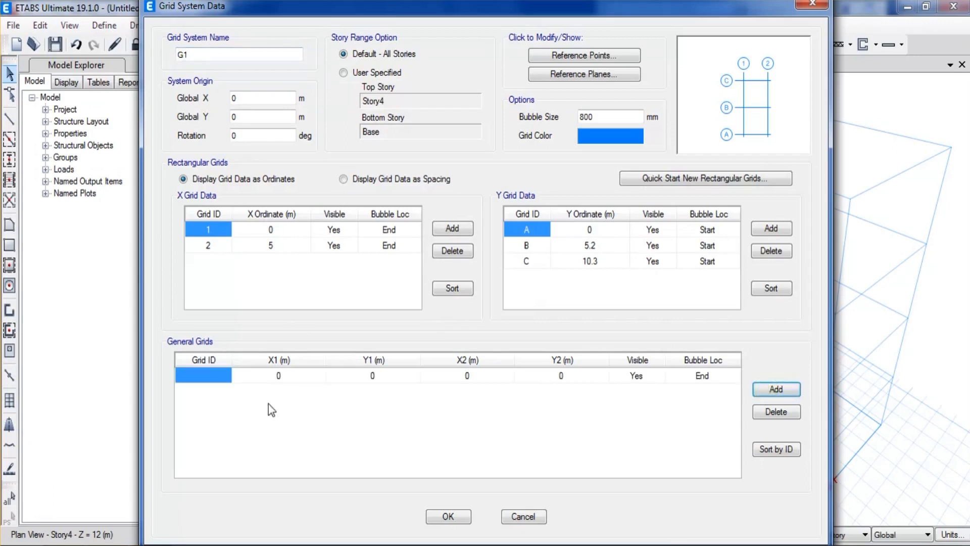
left_click(214, 377)
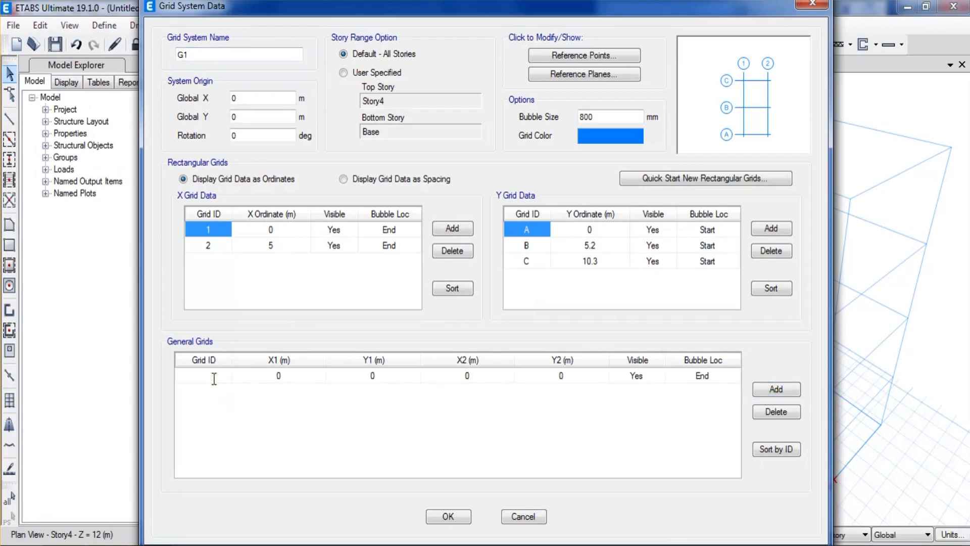
Set the start point of general grid 3 to X1 9.2 m and Y1 0 m
left_click(280, 378)
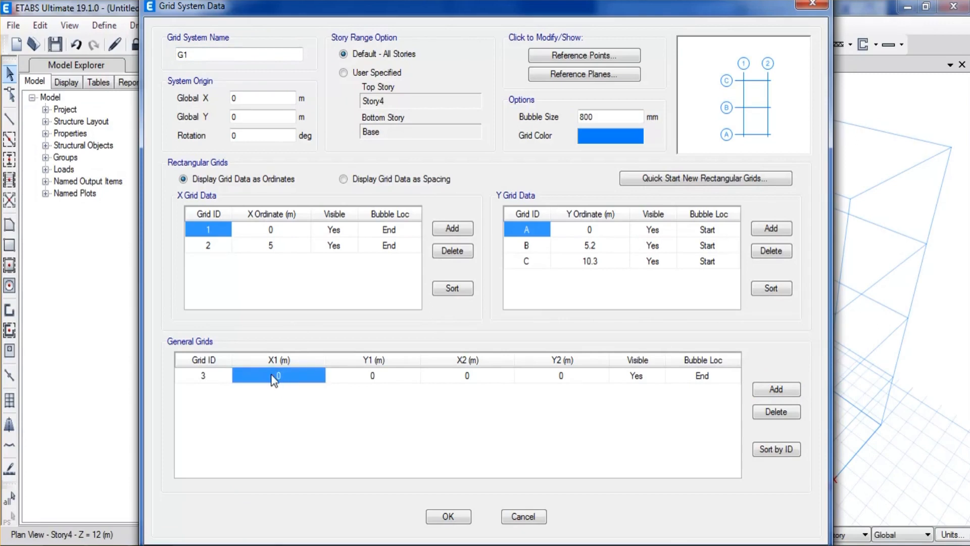
type("9.2")
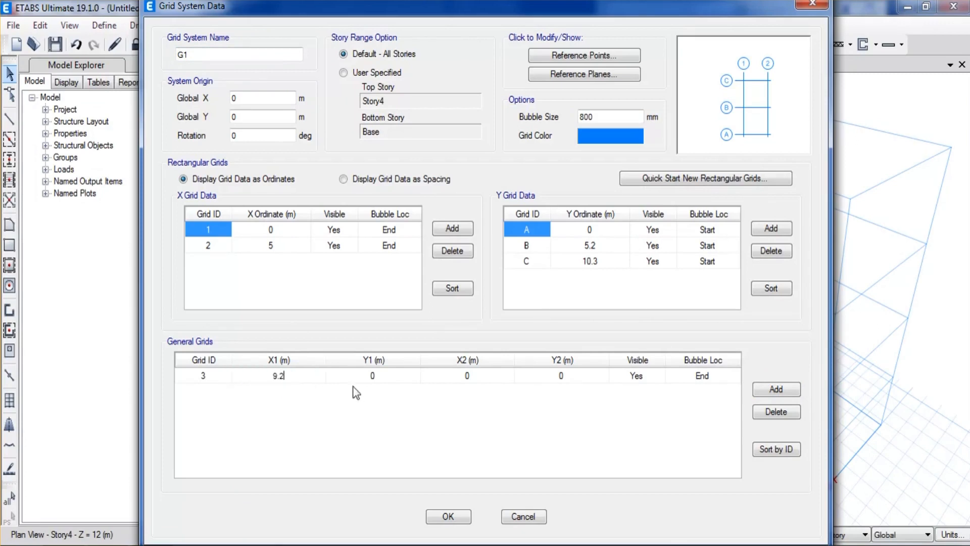
left_click(371, 376)
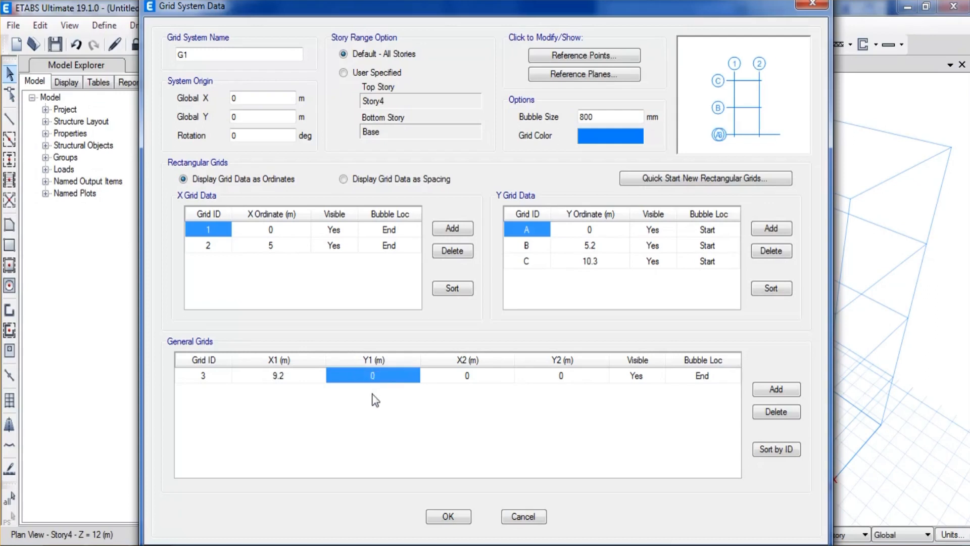
left_click(468, 378)
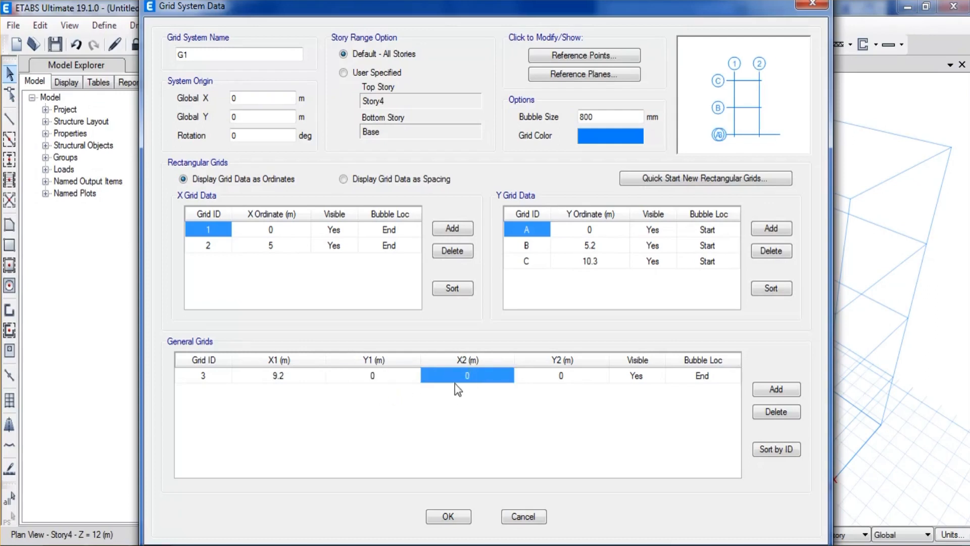
Switch to AutoCAD and examine the first floor layout dimensions that locate the intersection of inclined grid 3 with grid C
mouse_move(108, 545)
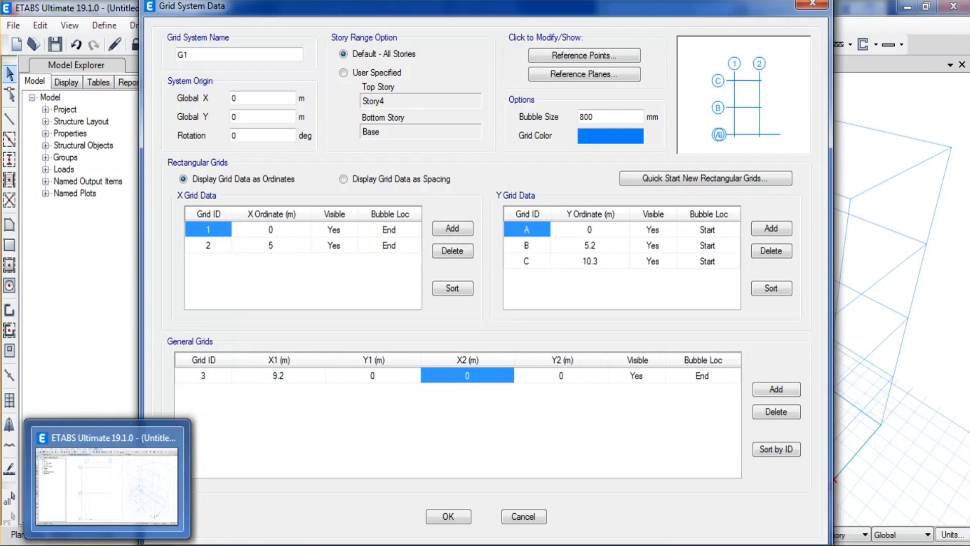
left_click(152, 545)
scroll(531, 358, "down", 4)
scroll(594, 153, "up", 3)
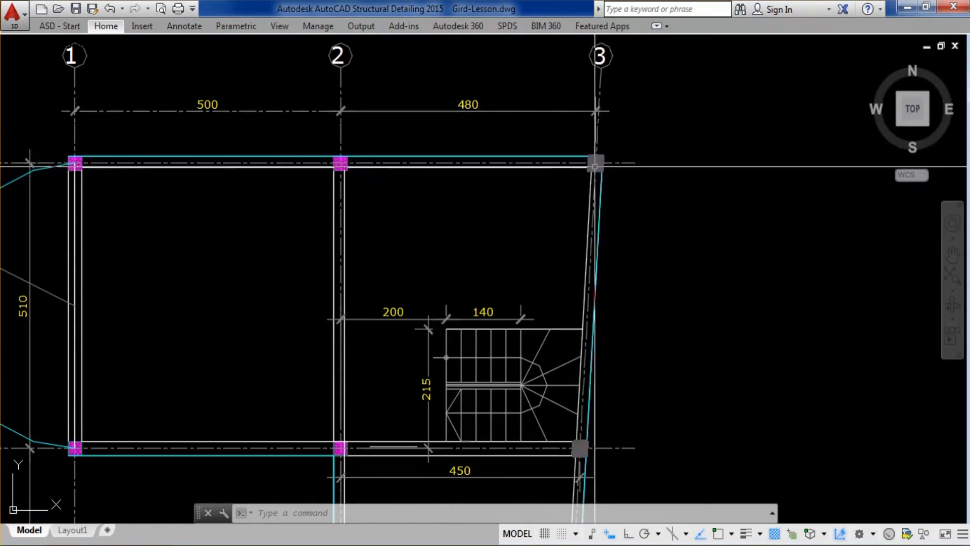
scroll(599, 161, "down", 3)
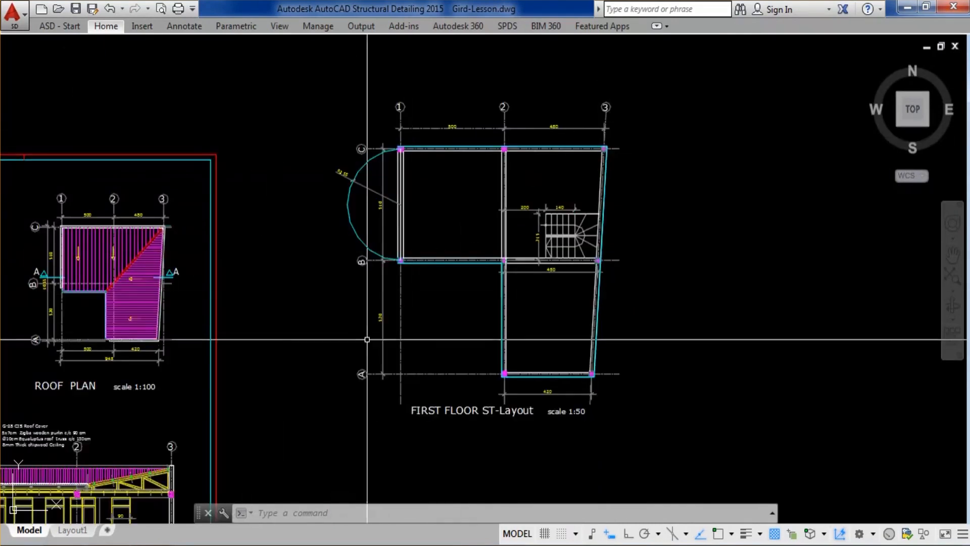
scroll(376, 338, "up", 2)
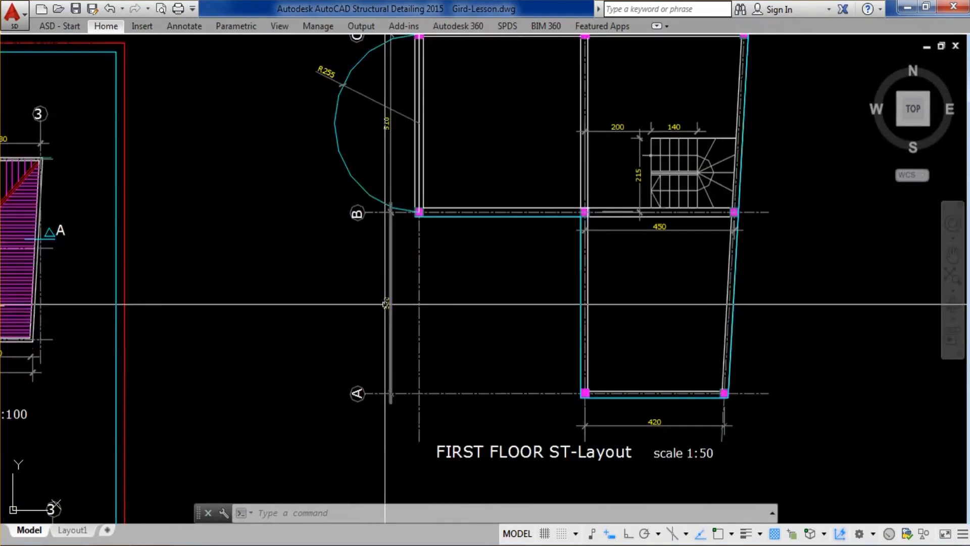
scroll(385, 305, "up", 2)
scroll(411, 303, "down", 2)
scroll(404, 104, "up", 4)
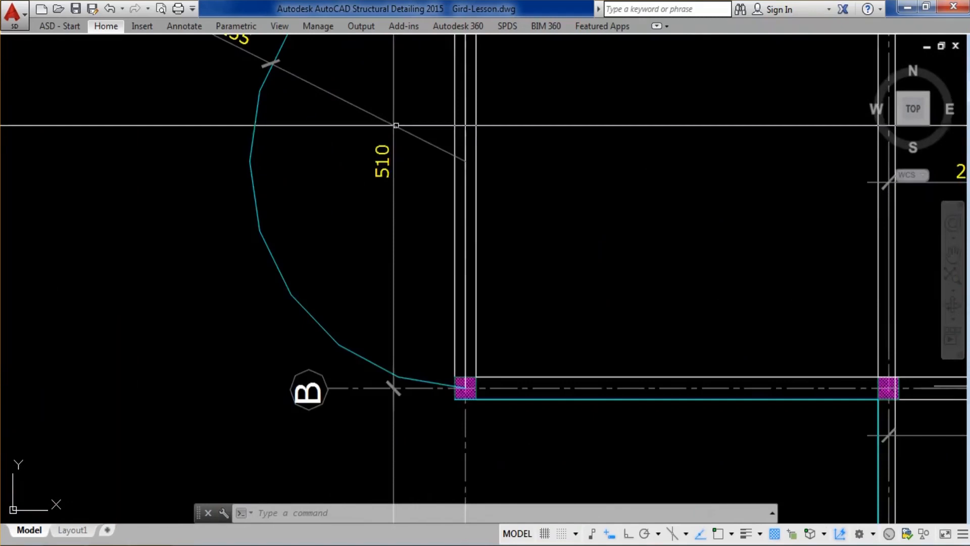
scroll(379, 192, "down", 6)
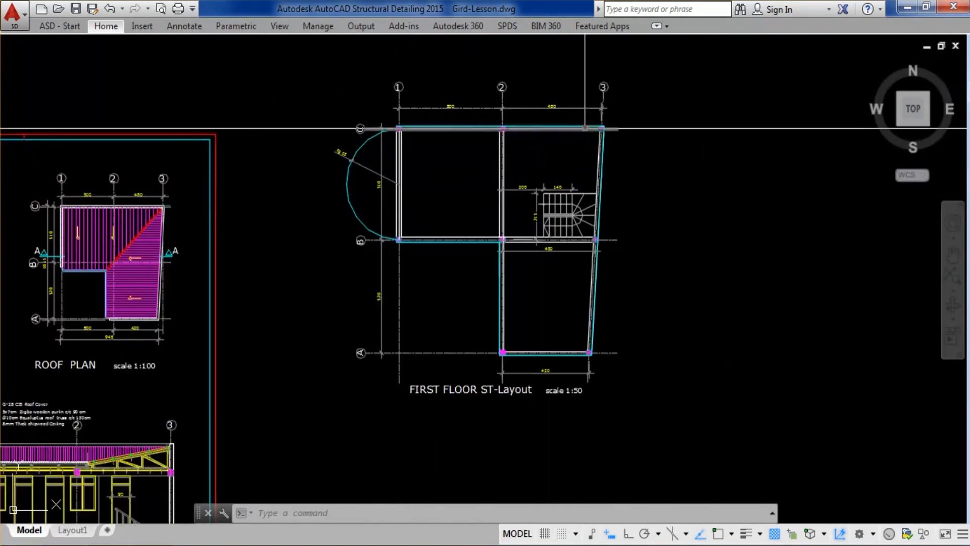
scroll(609, 132, "up", 6)
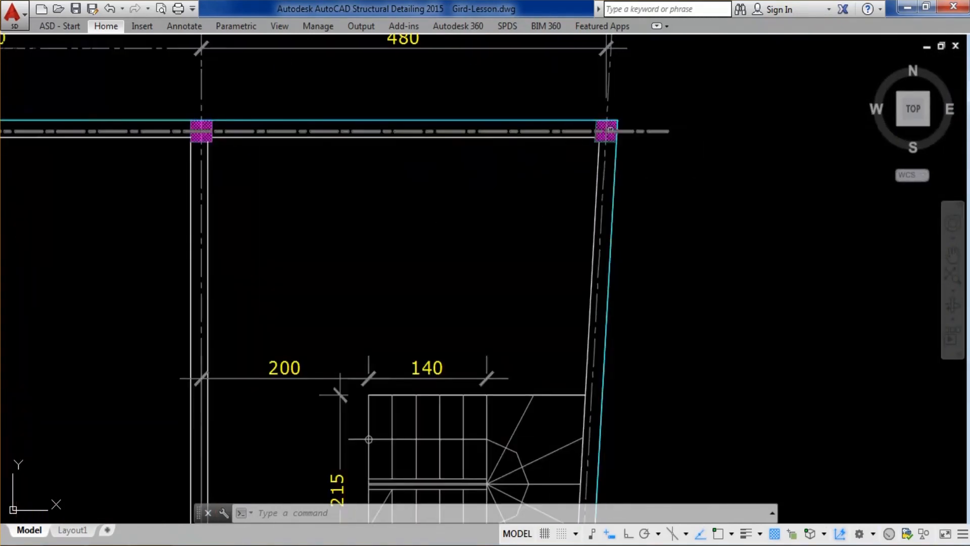
scroll(508, 179, "down", 2)
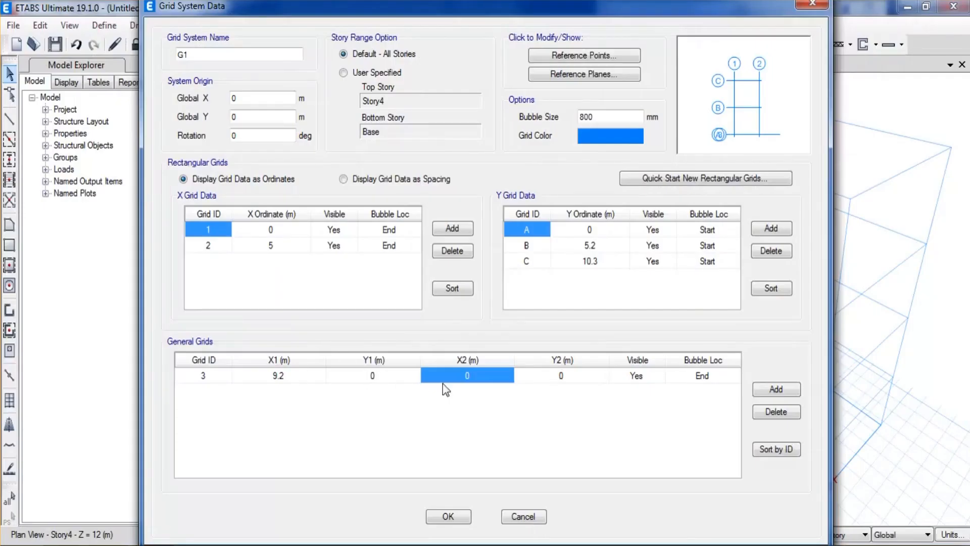
In ETABS, set the end point of general grid 3 to X2 9.8 m and Y2 10.3 m and apply the grid changes to the model
left_click(465, 376)
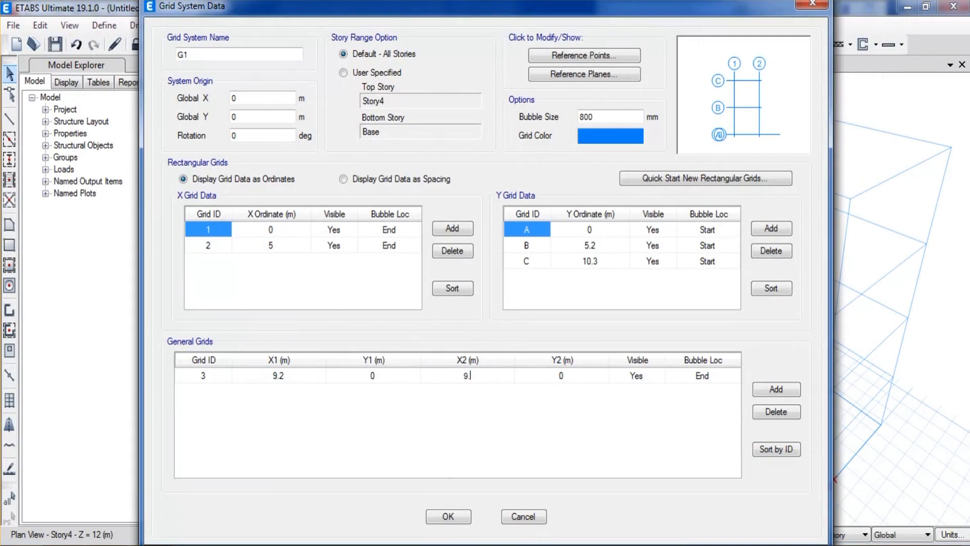
left_click(578, 380)
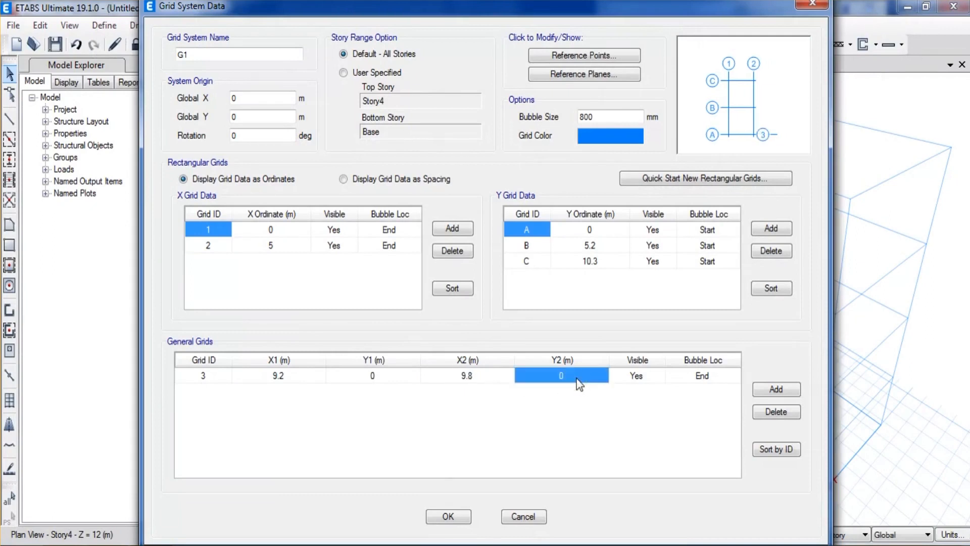
type("10.3")
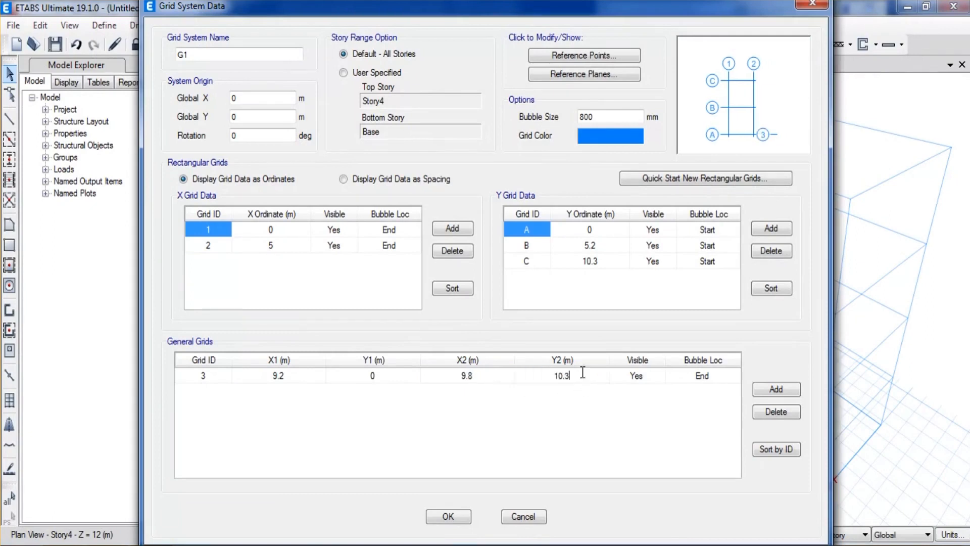
left_click(464, 376)
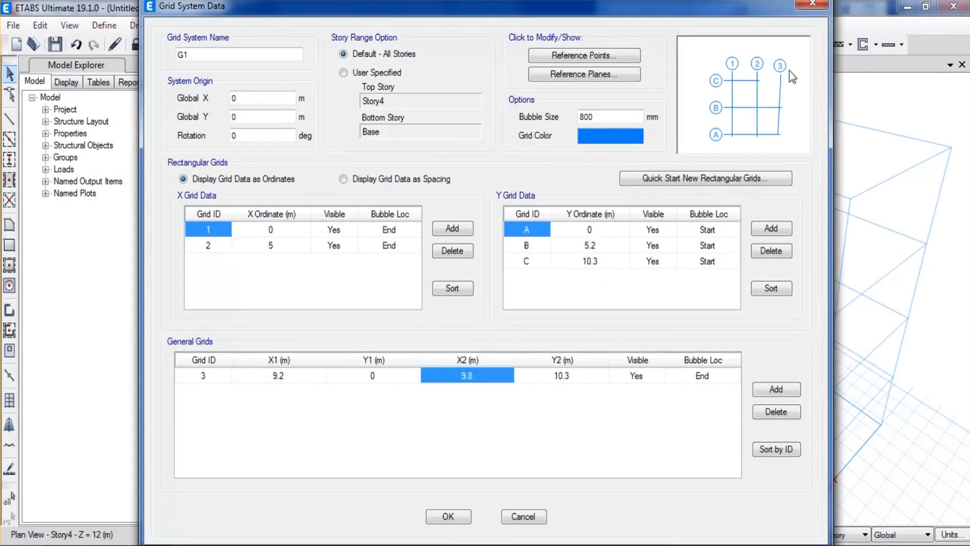
left_click(448, 515)
left_click(441, 456)
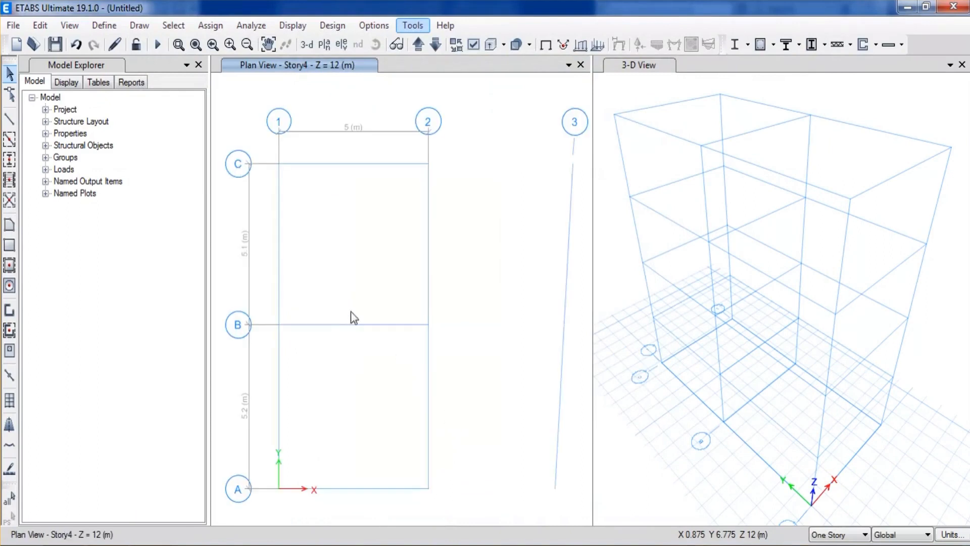
Compare the ETABS plan grids with the AutoCAD first floor layout, examining the lettered grid lines between grids 2 and 3
scroll(353, 304, "down", 3)
scroll(437, 268, "up", 2)
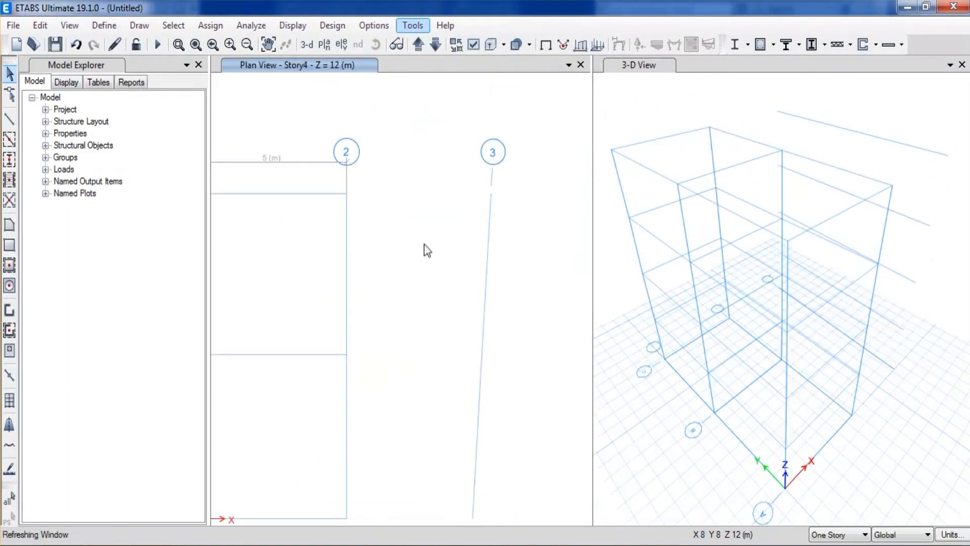
scroll(498, 201, "down", 2)
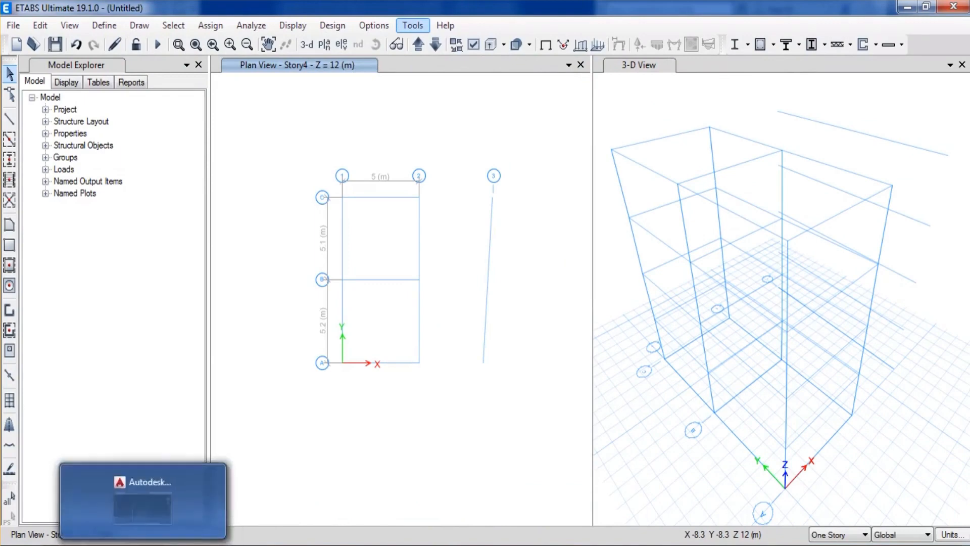
left_click(145, 544)
scroll(537, 269, "down", 2)
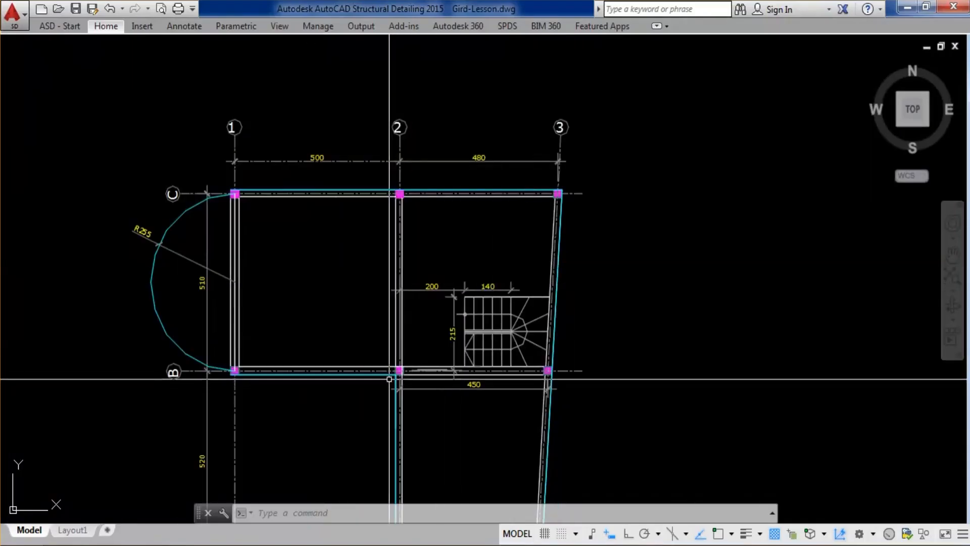
scroll(475, 207, "down", 3)
scroll(465, 190, "up", 5)
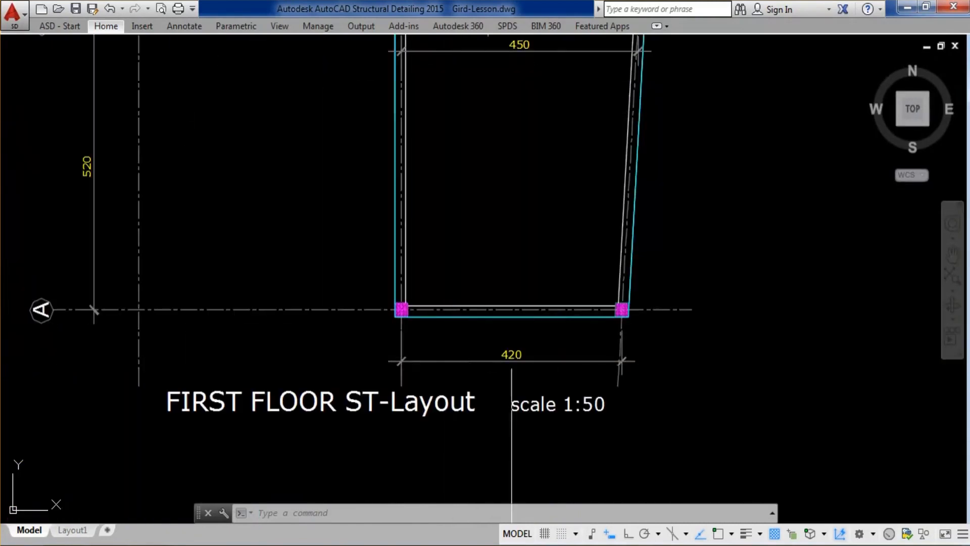
scroll(498, 366, "down", 3)
scroll(505, 237, "up", 5)
scroll(526, 225, "down", 4)
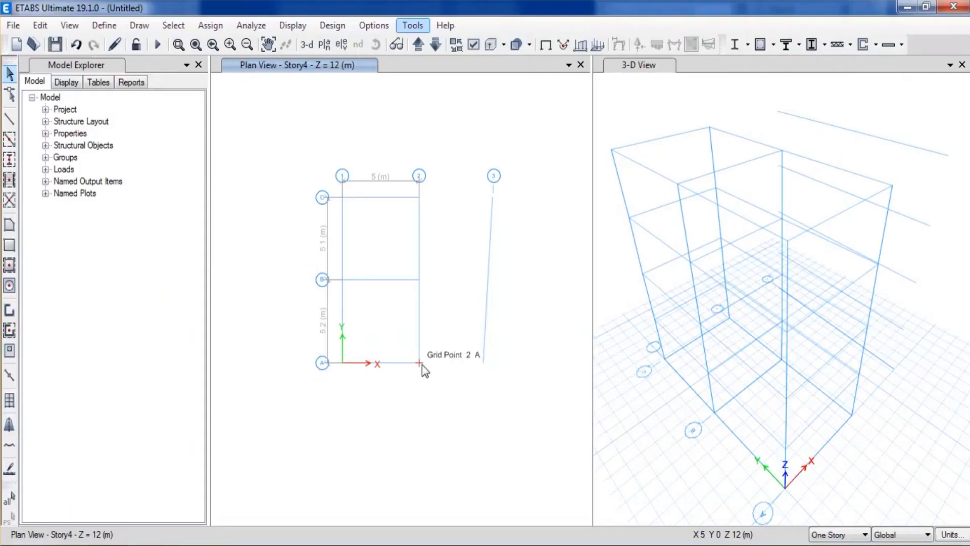
Switch back to ETABS, reopen grid system G1 for modification and add a second general grid line
right_click(355, 366)
left_click(418, 335)
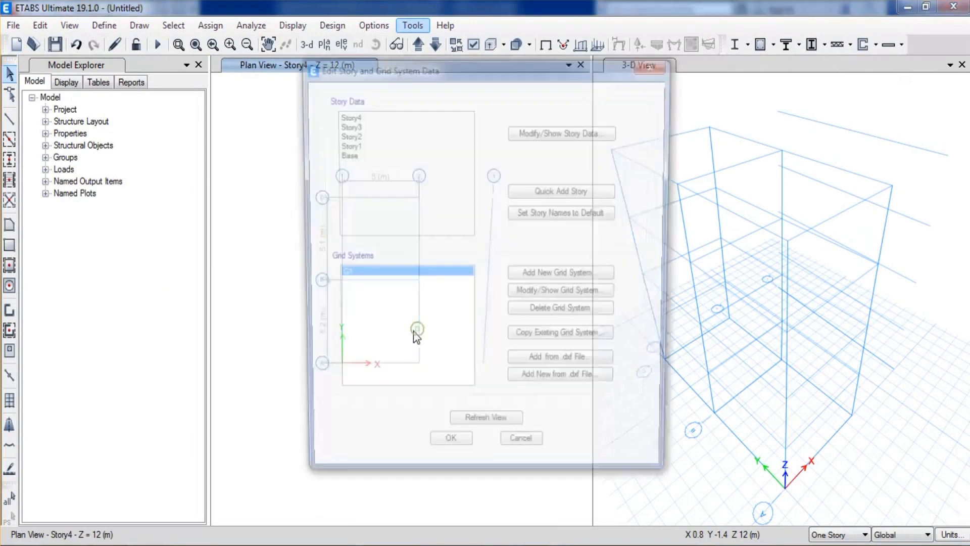
left_click(539, 296)
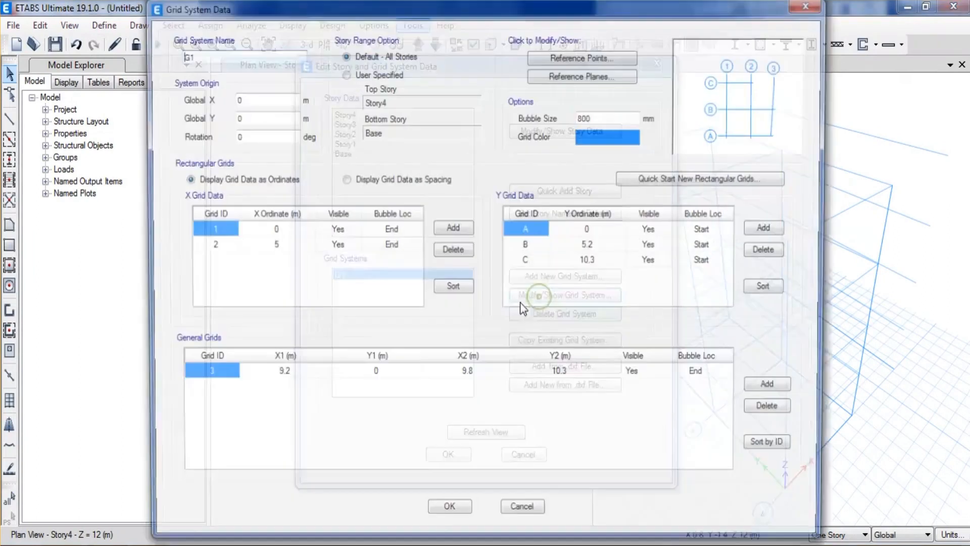
left_click(770, 390)
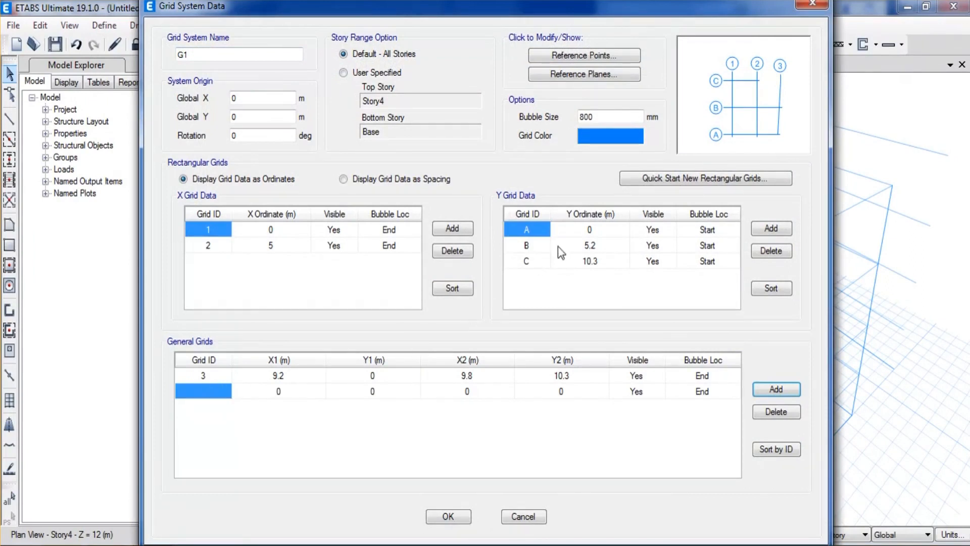
Define the unnamed general grid line along grid A from X1 5 m, Y1 0 m to X2 9.2 m, Y2 0 m
left_click(283, 393)
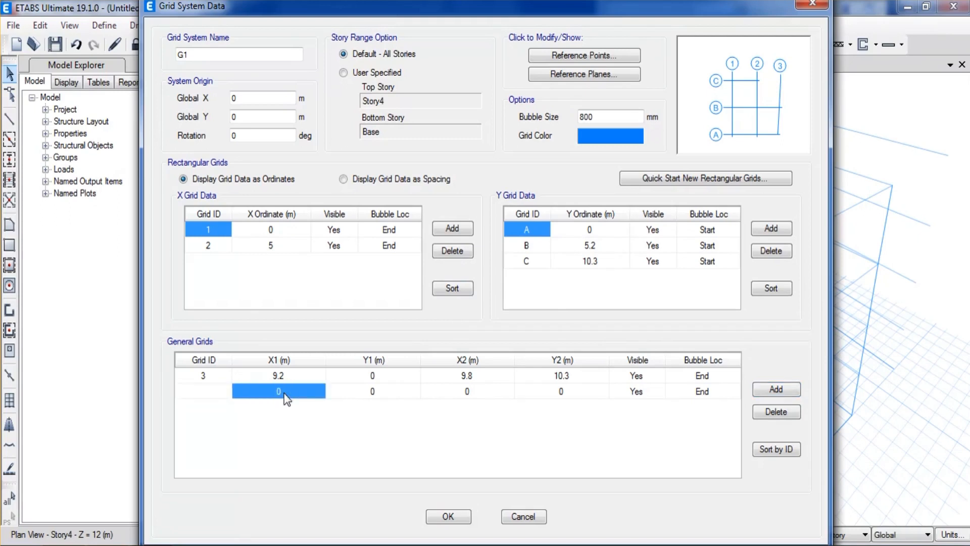
type("5")
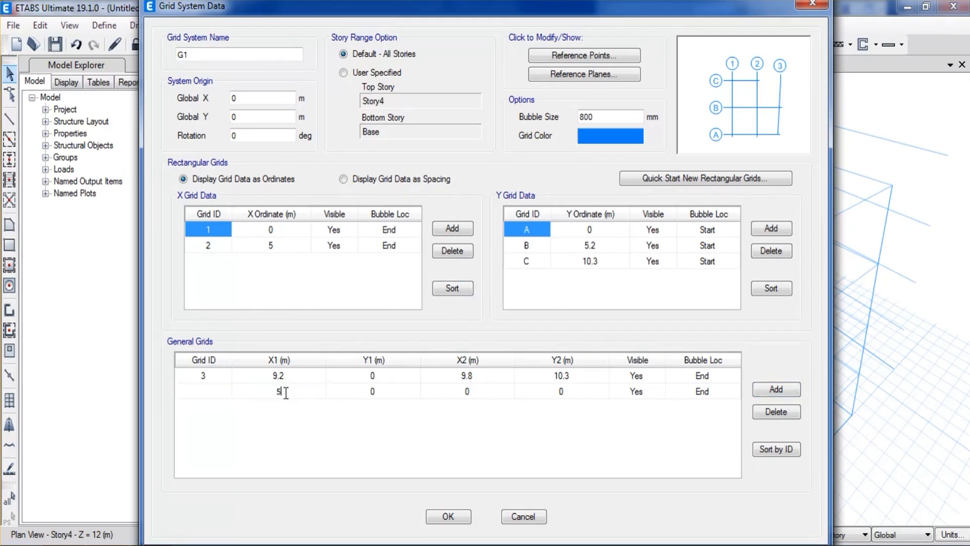
left_click(368, 396)
left_click(472, 396)
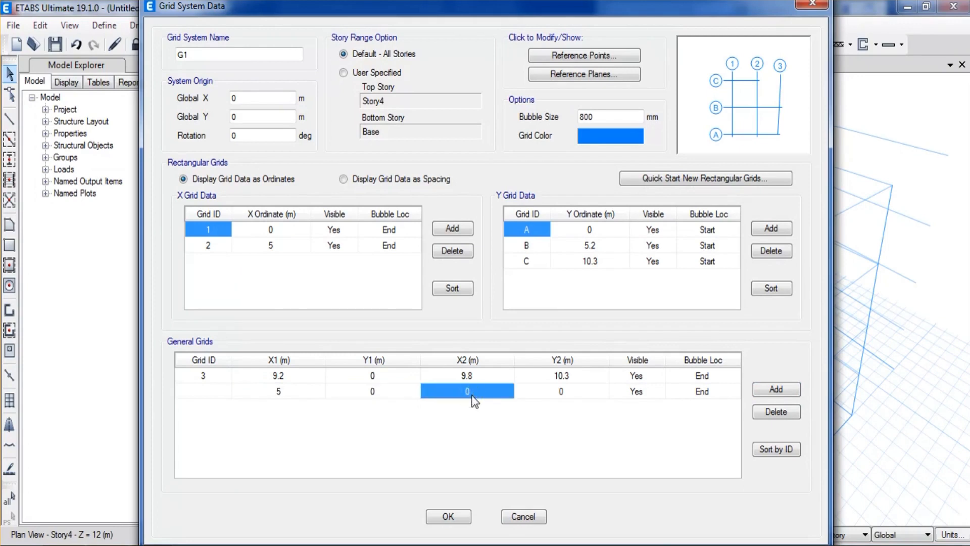
type("9.2")
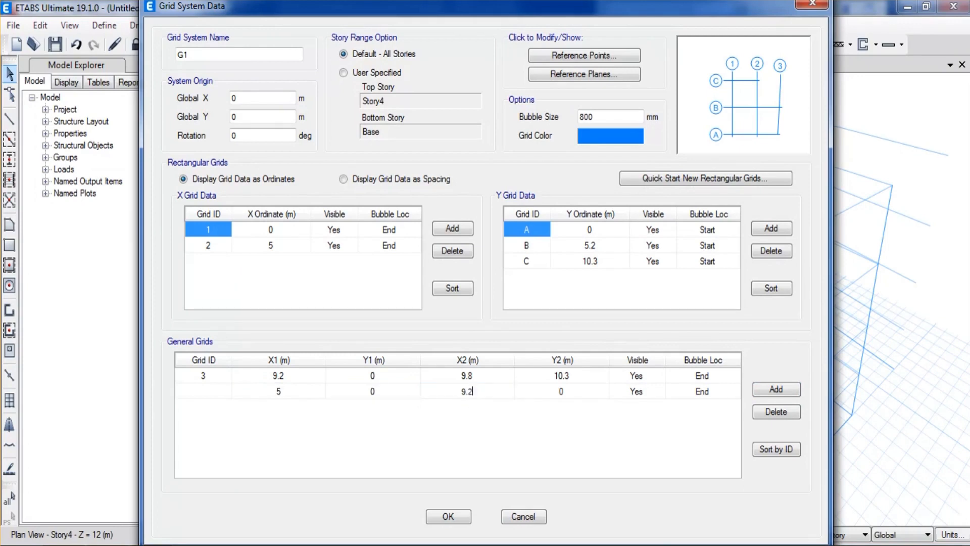
left_click(557, 396)
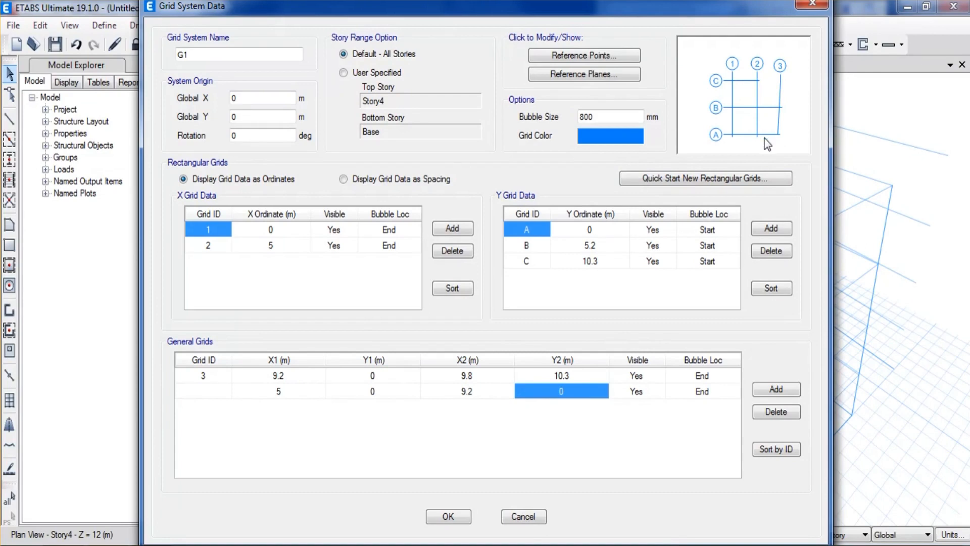
Add a third general grid line to grid system G1 and switch to the AutoCAD first floor layout
left_click(768, 389)
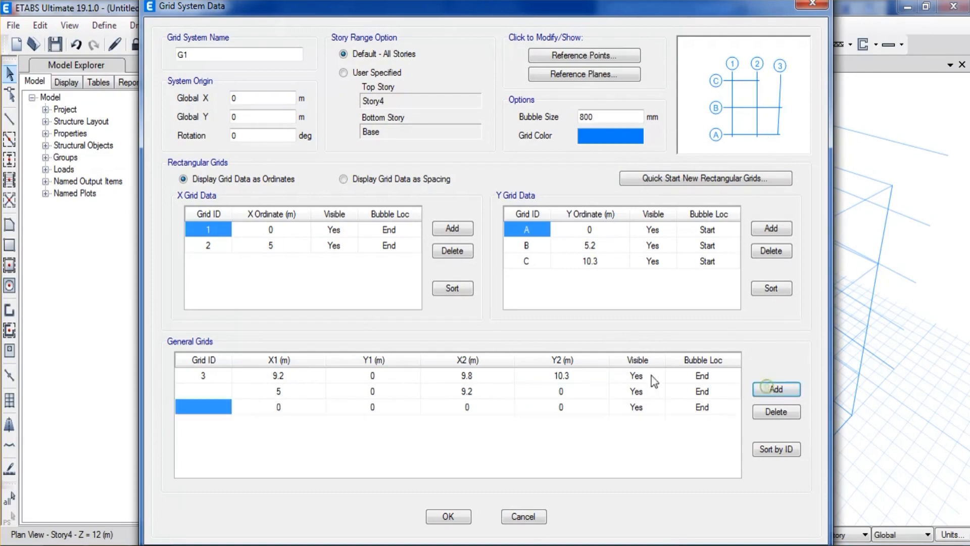
left_click(273, 412)
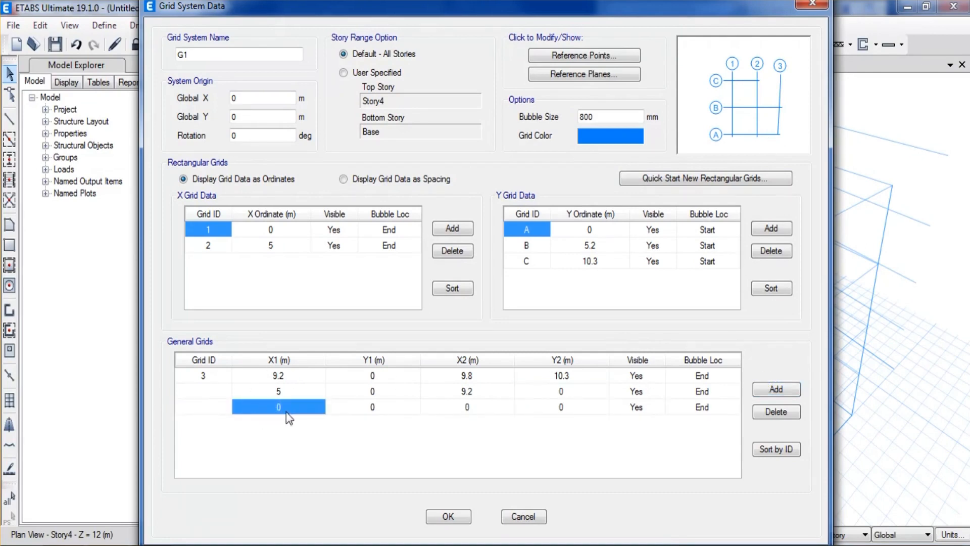
mouse_move(108, 544)
left_click(113, 478)
Examine grid B in the AutoCAD layout, including its spacing from grid A and its span between grids 2 and 3
scroll(492, 232, "up", 2)
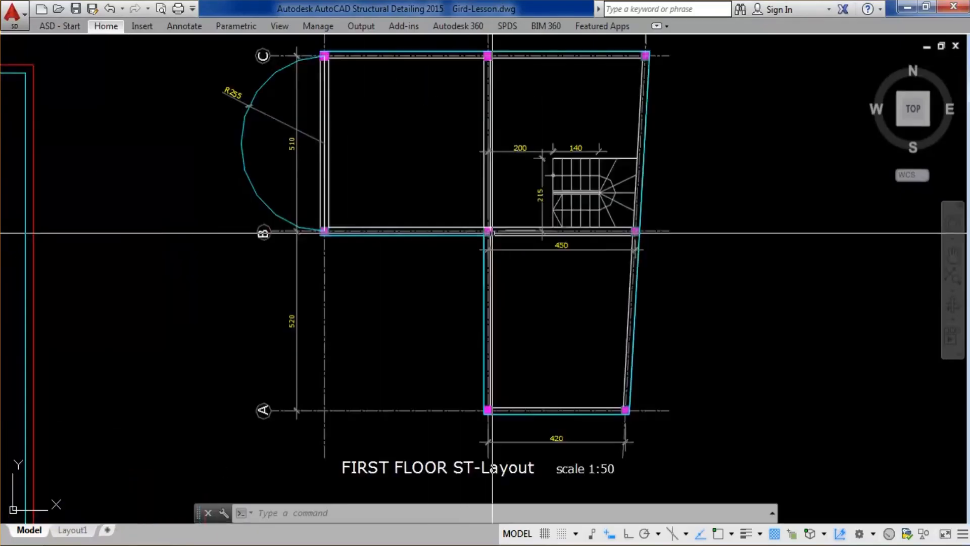
scroll(493, 233, "up", 2)
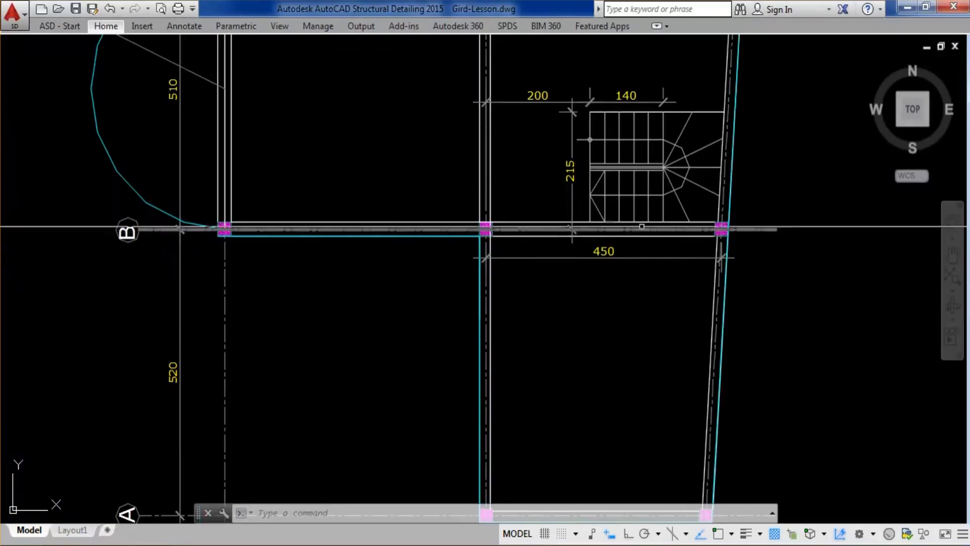
scroll(513, 229, "down", 2)
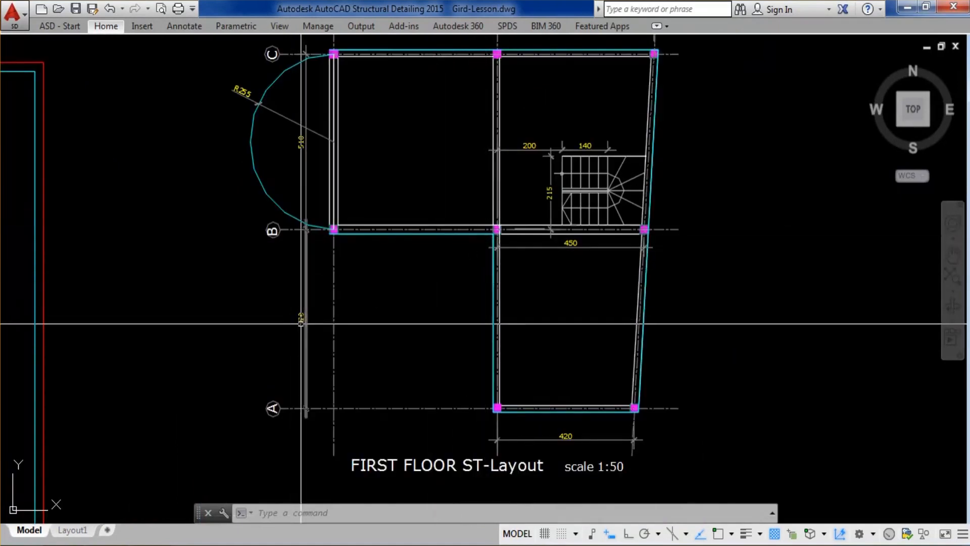
scroll(494, 228, "up", 4)
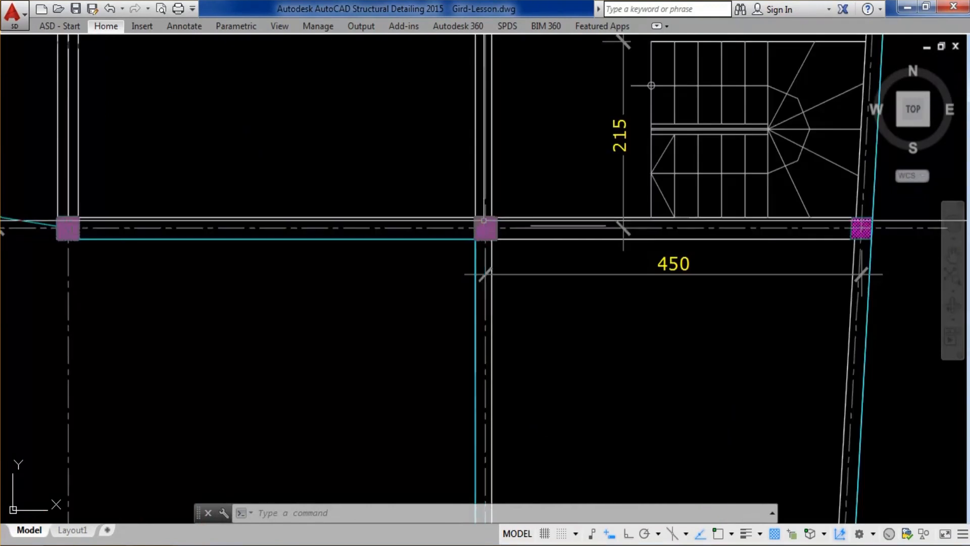
scroll(438, 242, "down", 4)
scroll(598, 240, "up", 2)
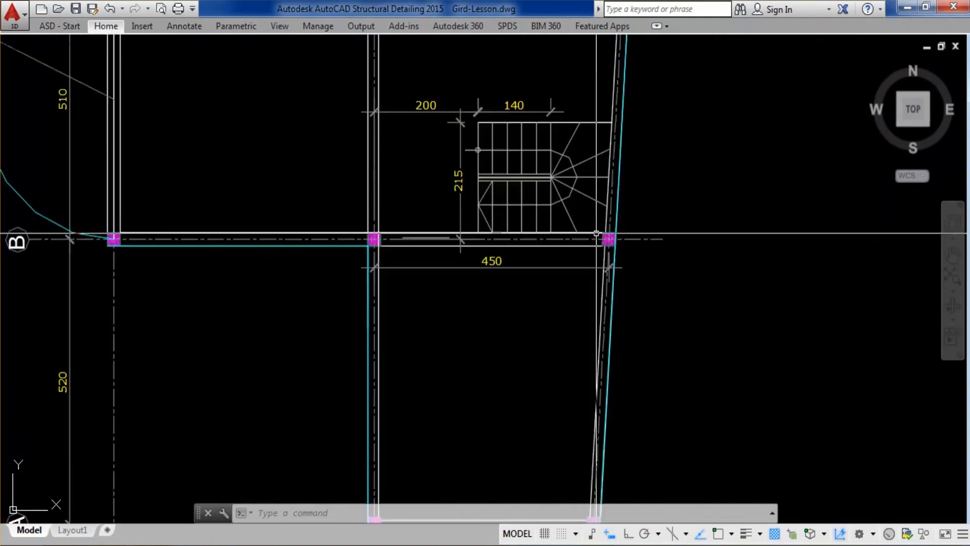
scroll(601, 236, "down", 2)
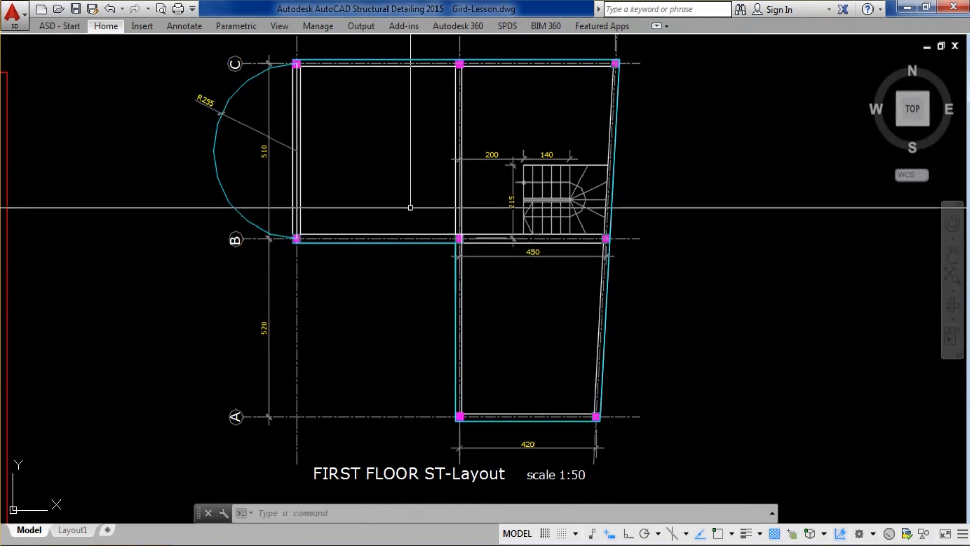
middle_click_drag(459, 62, 457, 130)
scroll(525, 337, "up", 2)
scroll(524, 337, "up", 2)
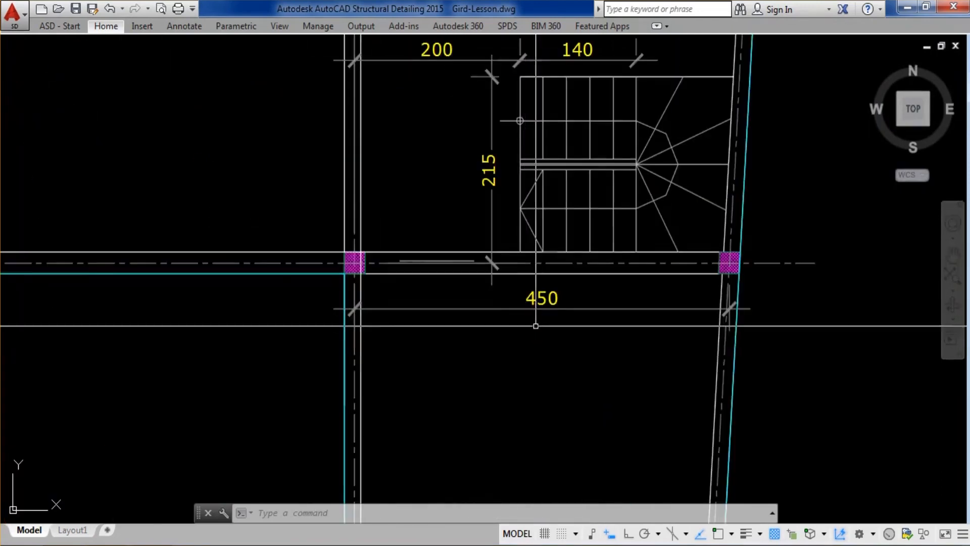
scroll(536, 312, "down", 2)
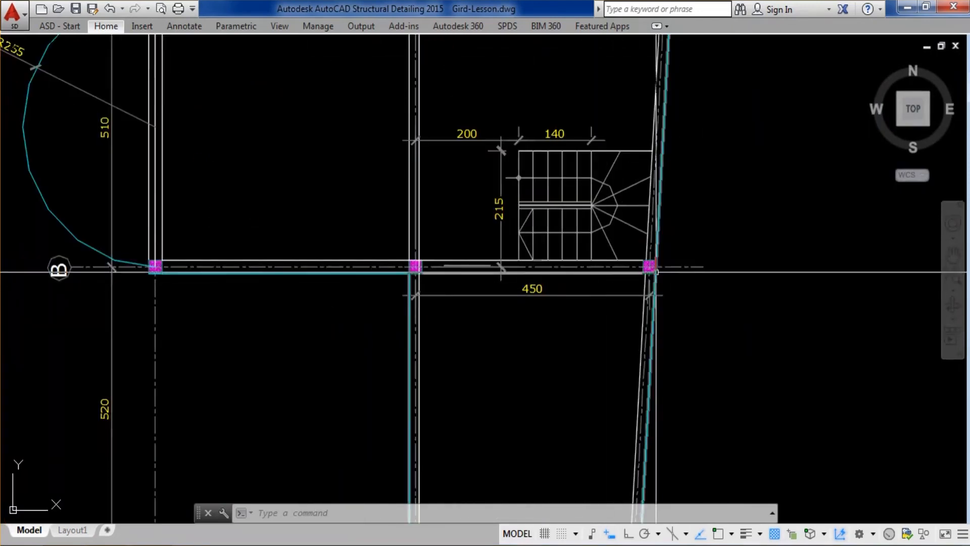
scroll(626, 266, "down", 2)
scroll(626, 264, "up", 2)
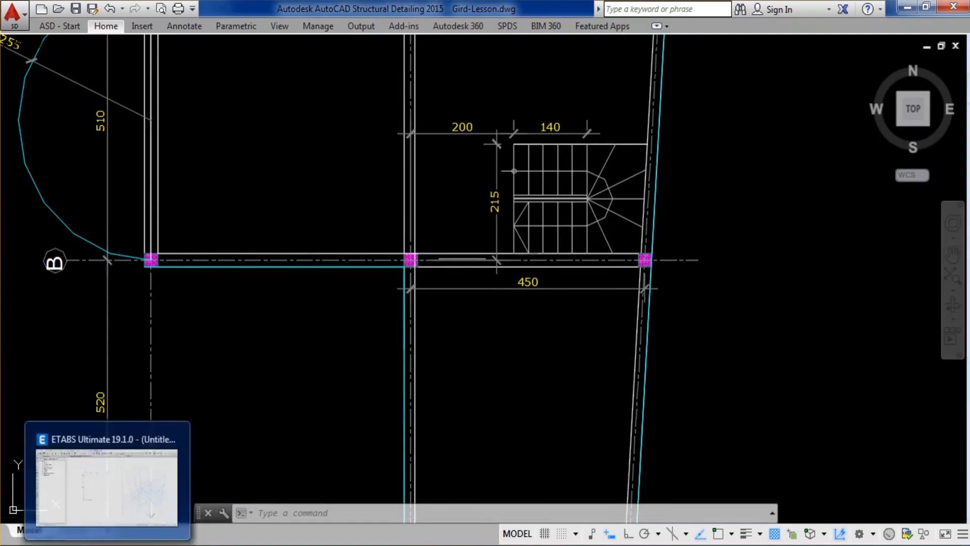
In ETABS, define the grid B line from X1 5 m, Y1 5.2 m to X2 9.5 m, Y2 5.2 m and add a fourth general grid
left_click(108, 544)
left_click(279, 407)
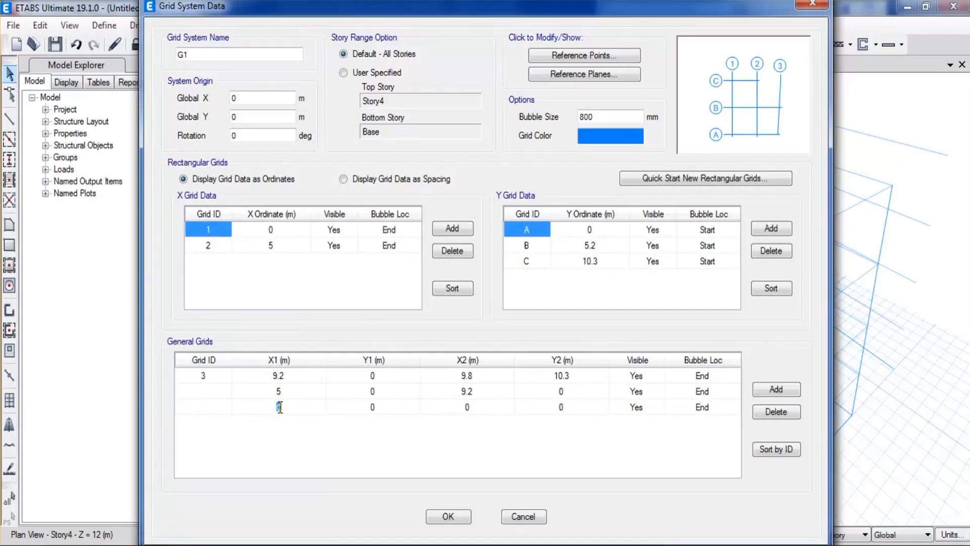
left_click(369, 411)
type("5.2")
left_click(473, 408)
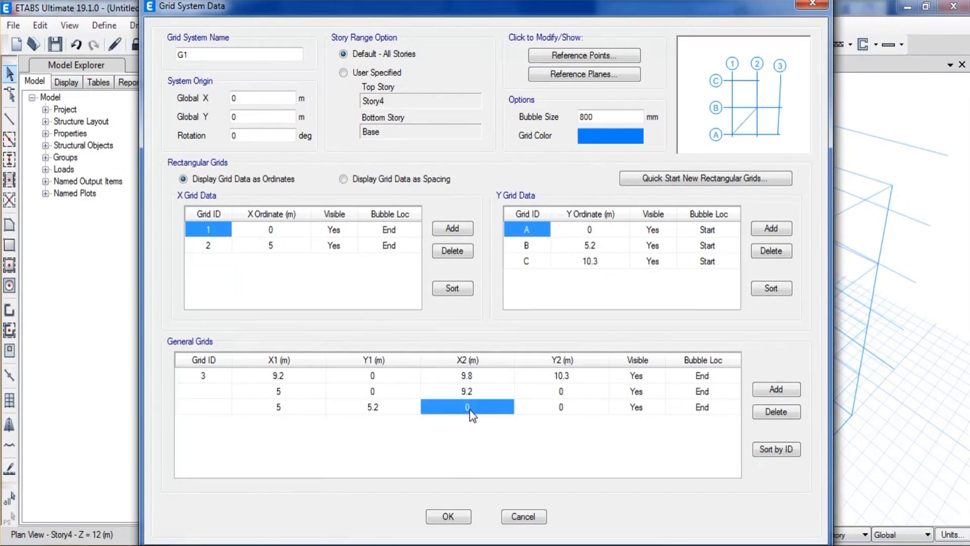
type("9.5")
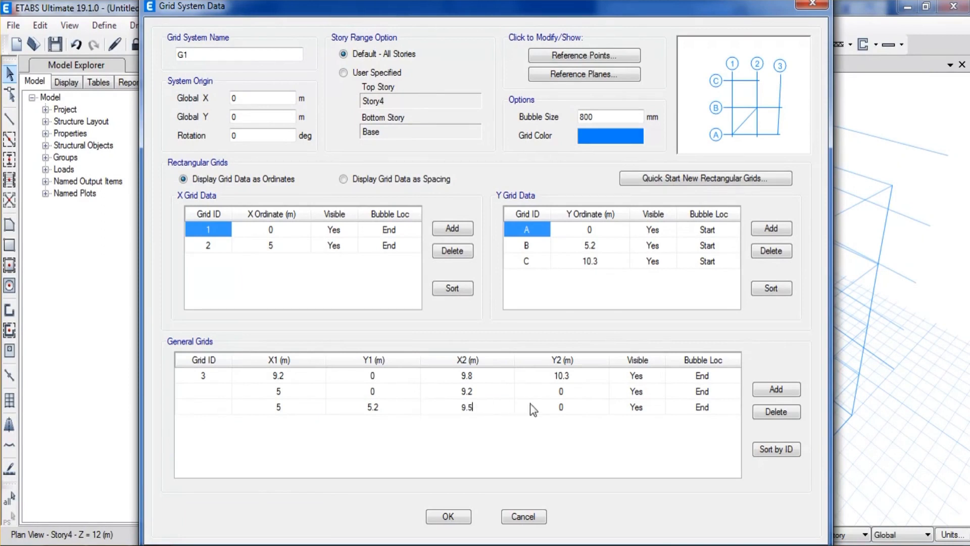
left_click(556, 409)
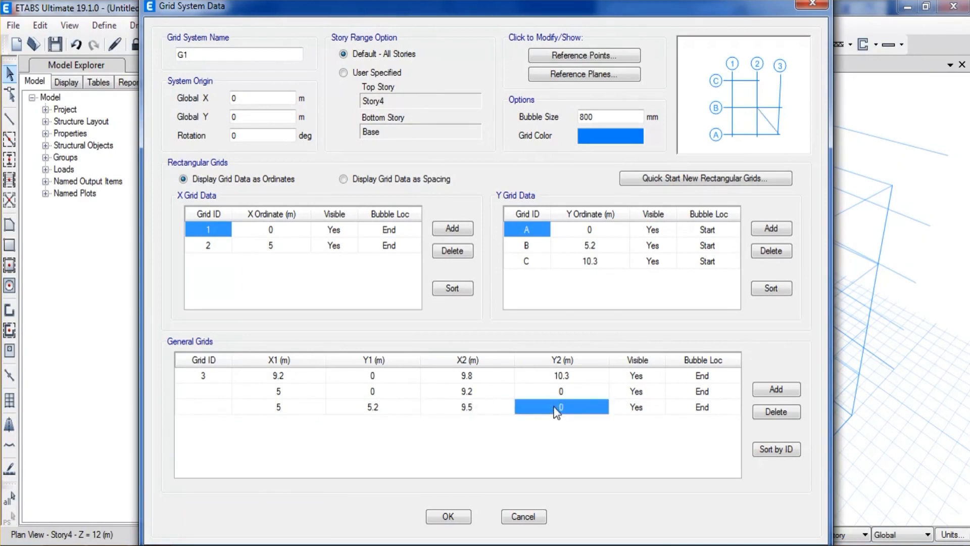
type("5.2")
left_click(556, 396)
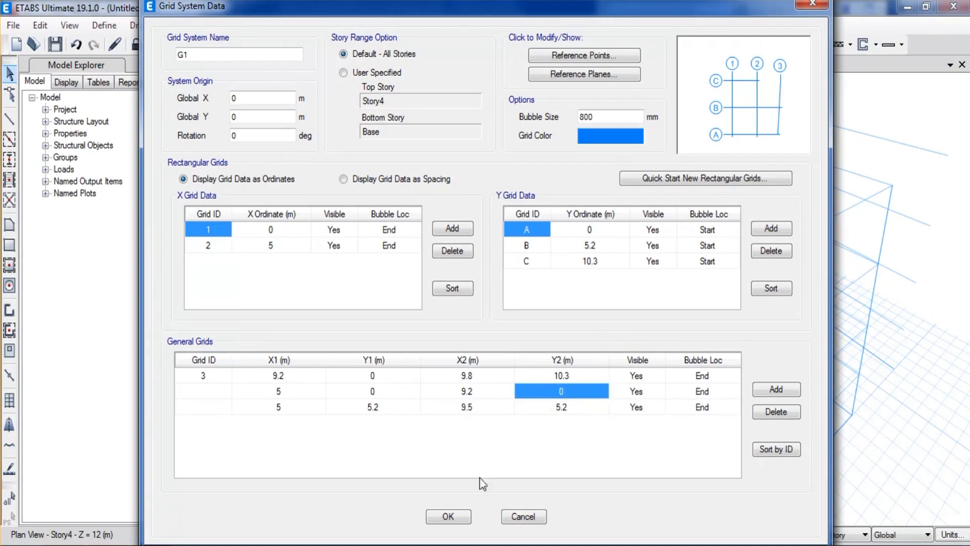
left_click(775, 389)
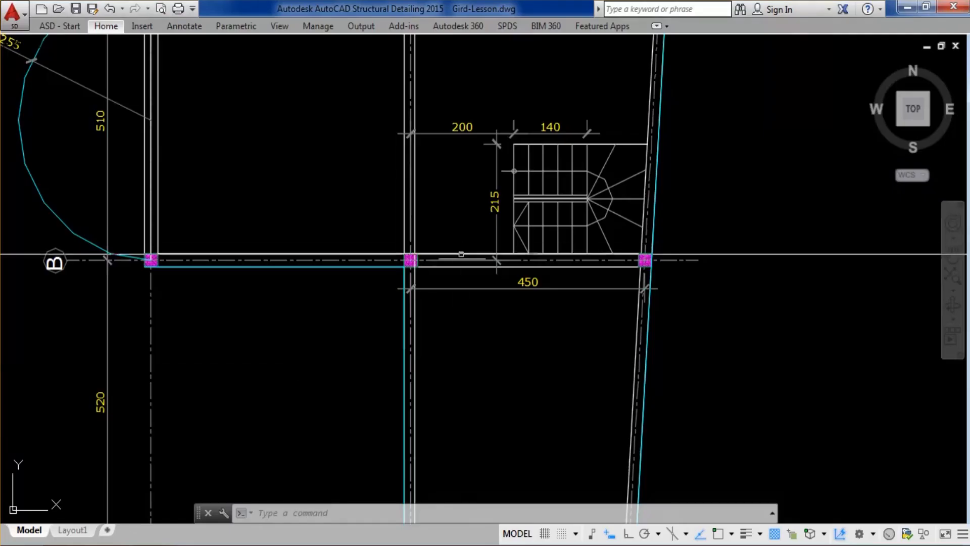
Examine grid C in the AutoCAD layout, including its crossings with grids 1, 2 and 3 and the dimensions between them
scroll(471, 256, "down", 5)
scroll(471, 150, "up", 5)
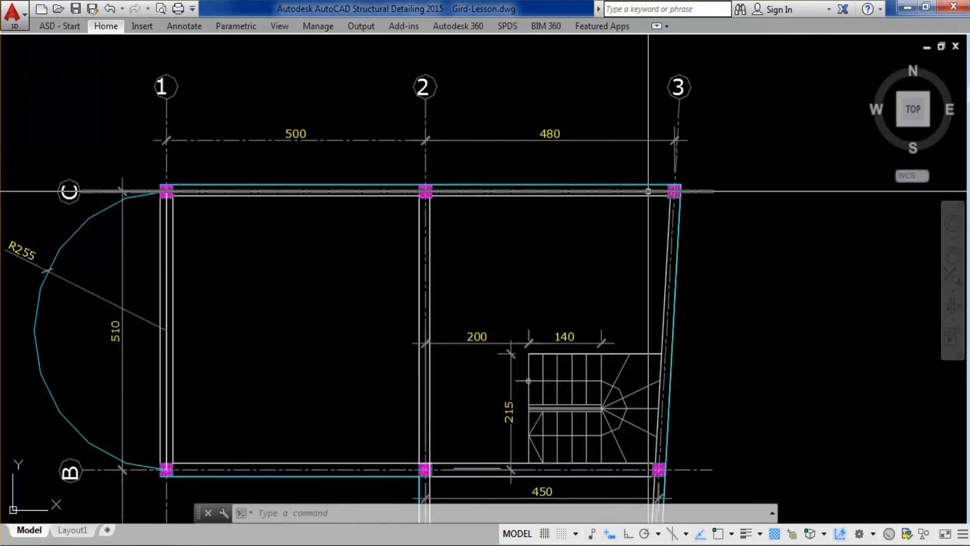
scroll(424, 191, "down", 2)
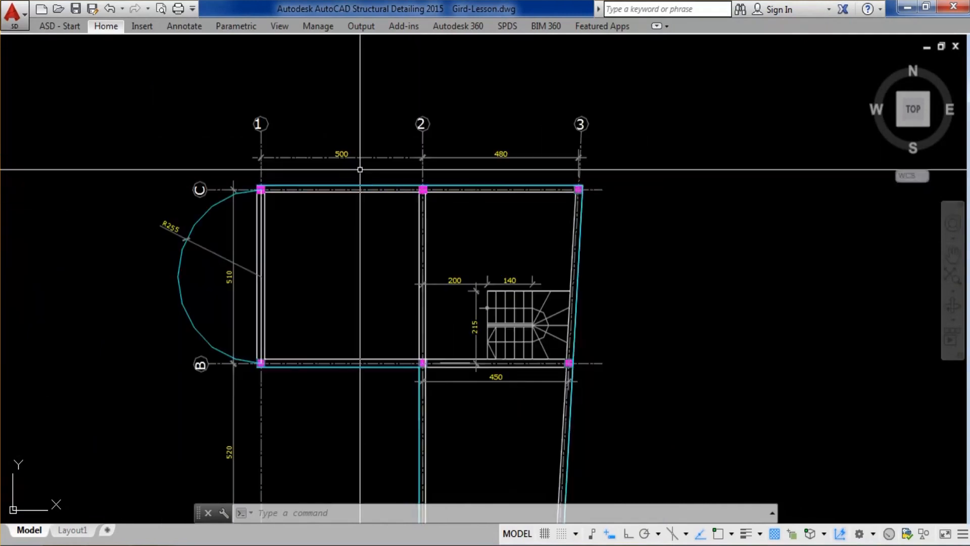
scroll(381, 176, "up", 2)
scroll(446, 191, "up", 2)
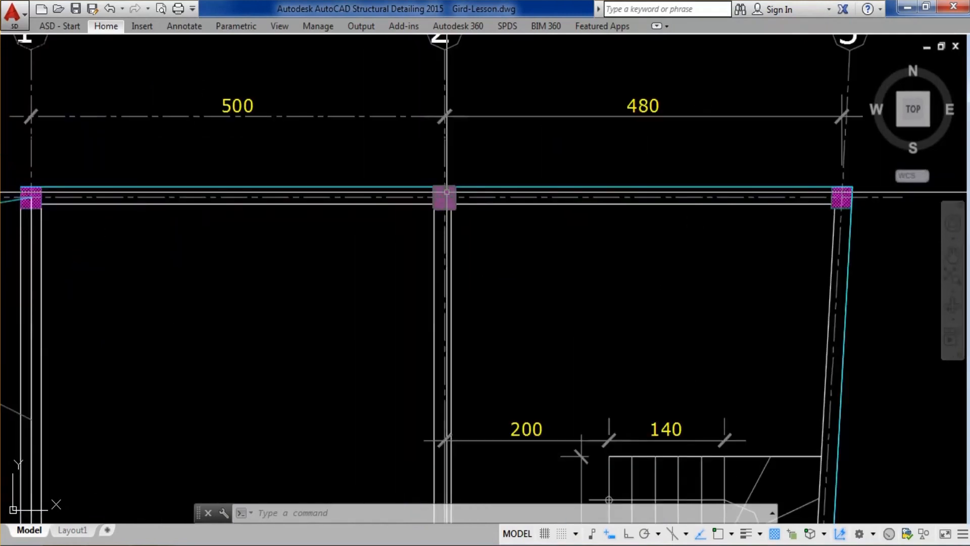
scroll(446, 192, "down", 2)
scroll(446, 192, "down", 2)
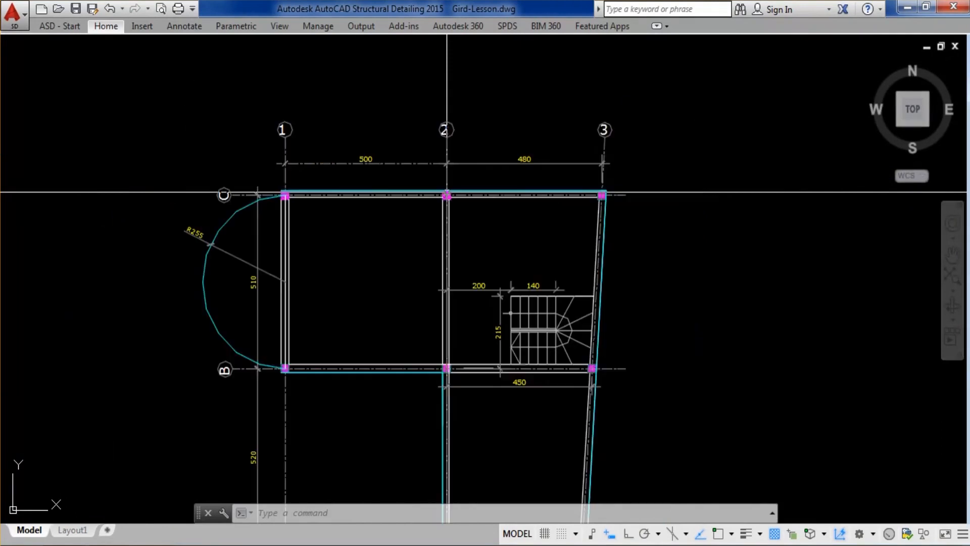
scroll(446, 192, "up", 2)
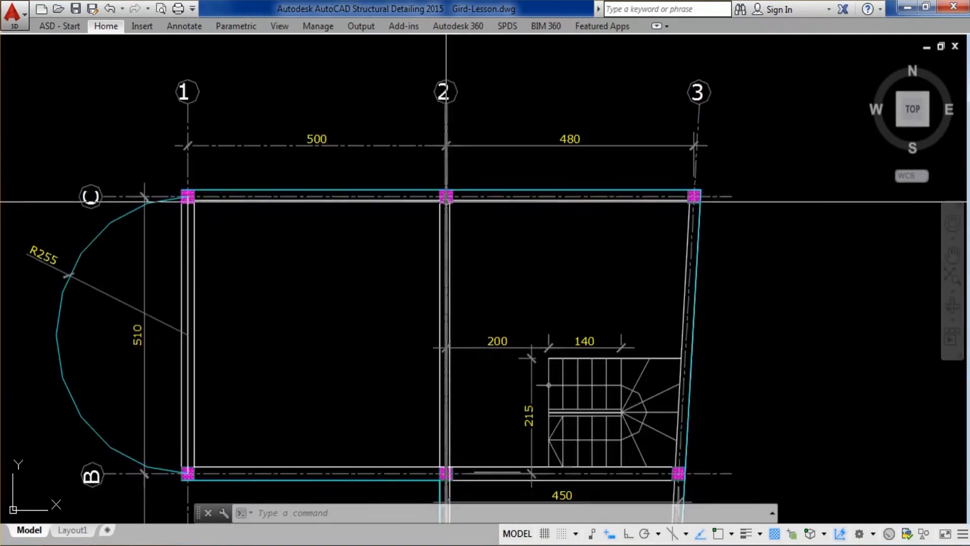
scroll(446, 194, "down", 2)
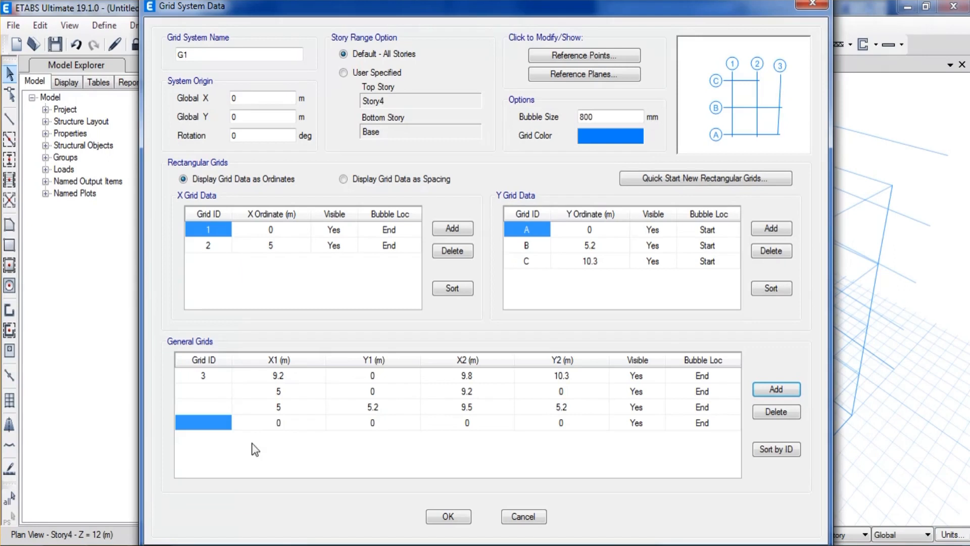
In ETABS, set the start point of the fourth general grid line to X1 5 m and Y1 10.3 m
left_click(278, 424)
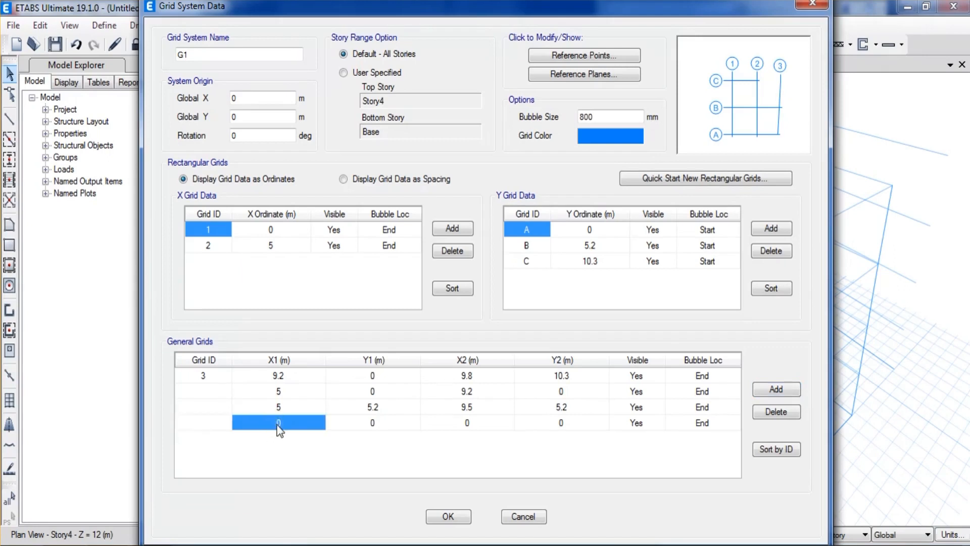
type("5")
left_click(370, 424)
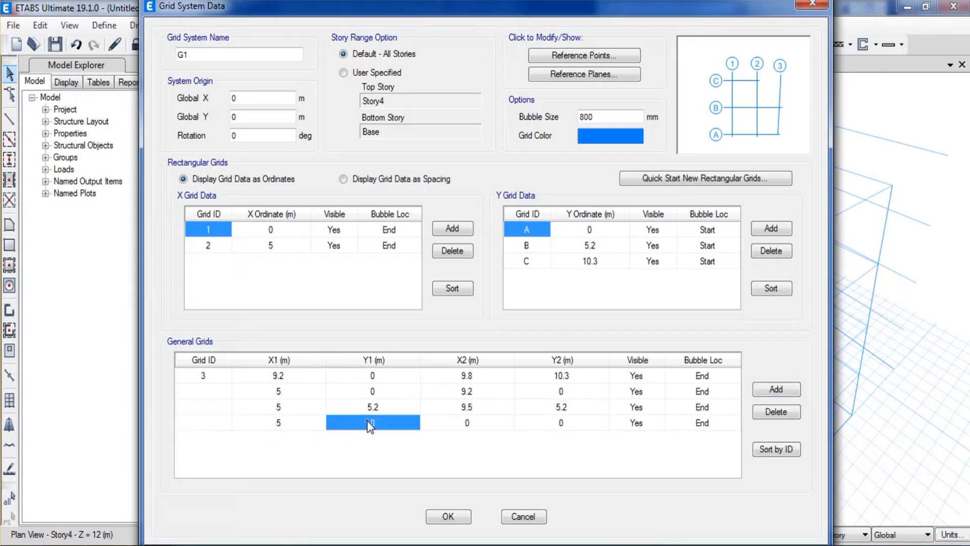
type("10")
left_click(482, 423)
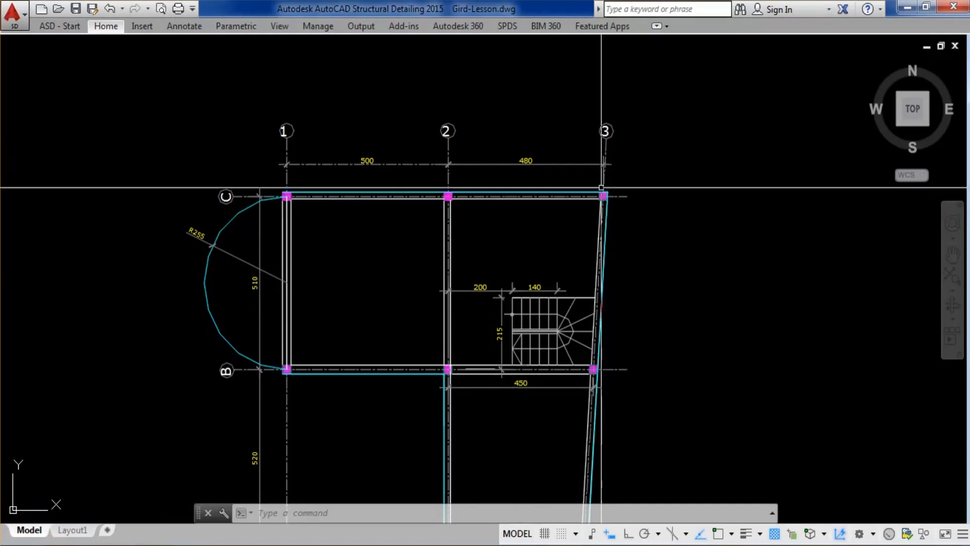
Check the intersection of grids C and 3 in AutoCAD and set the ETABS line's end point to X2 9.8 m and Y2 10.3 m
scroll(601, 202, "up", 4)
left_click(605, 206)
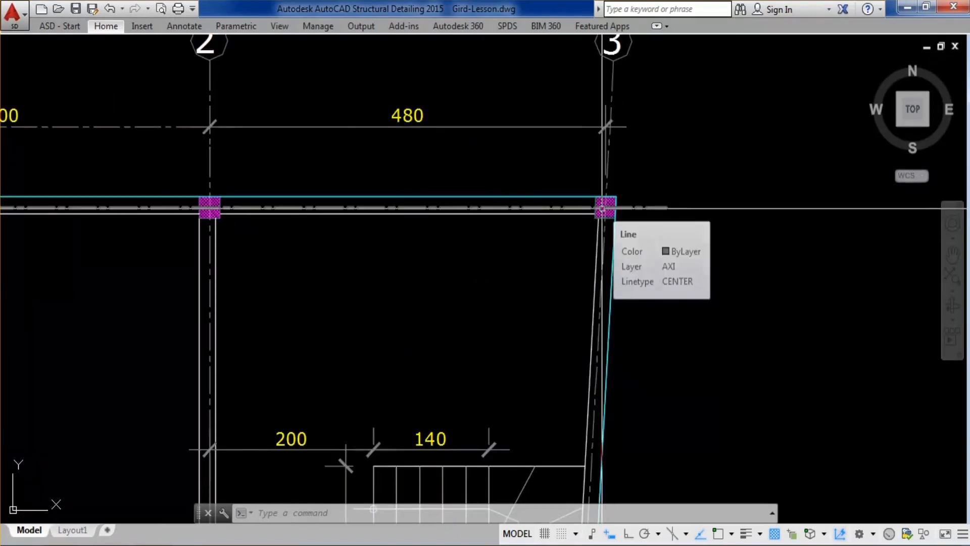
scroll(602, 208, "down", 2)
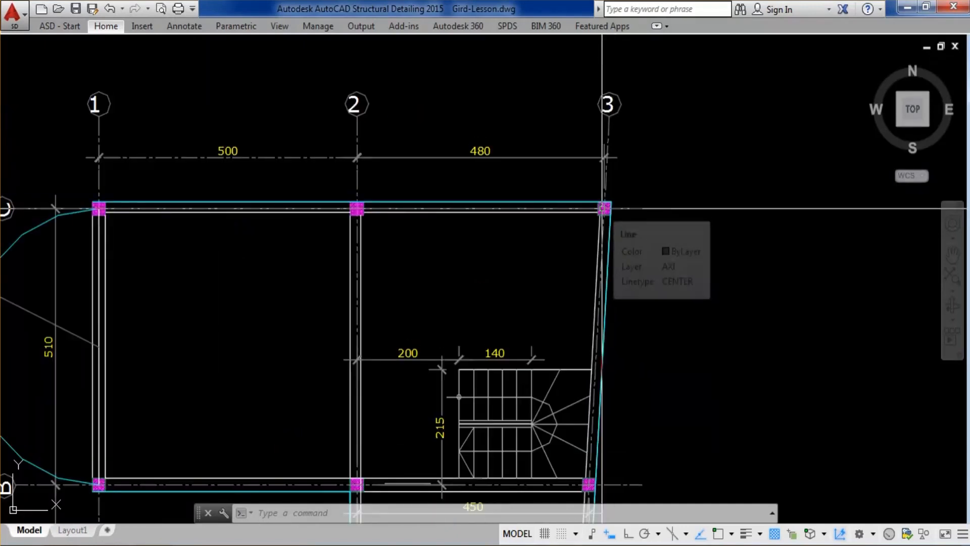
scroll(602, 208, "up", 2)
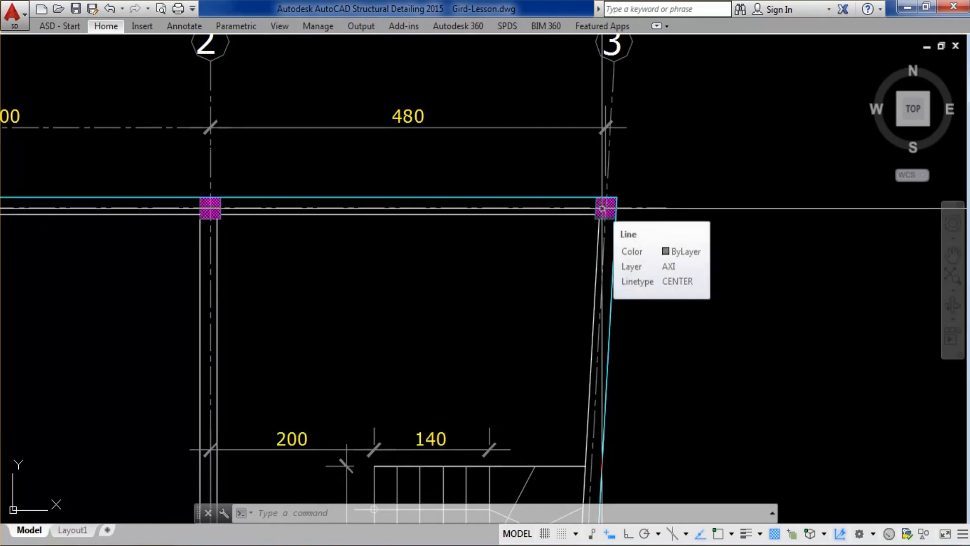
scroll(604, 208, "down", 2)
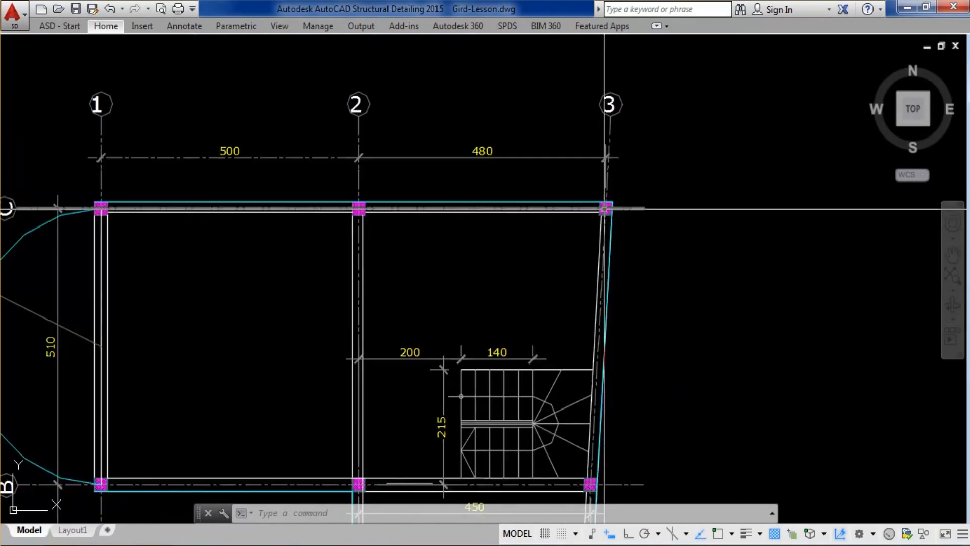
left_click(298, 544)
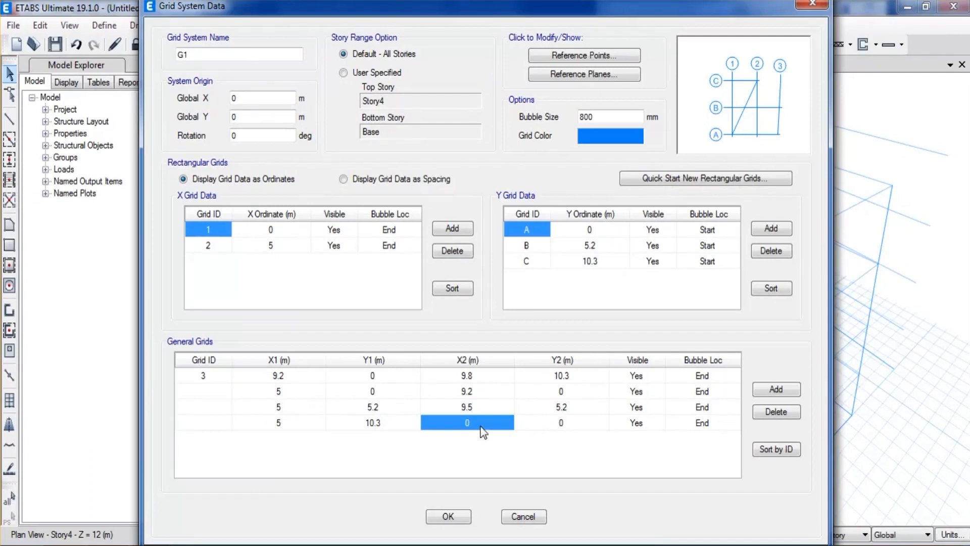
type("9.8")
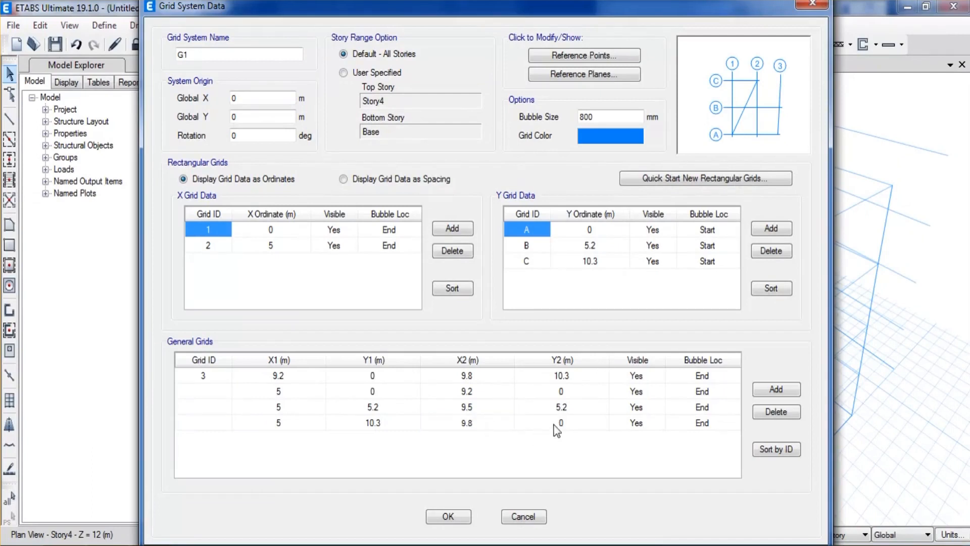
left_click(557, 426)
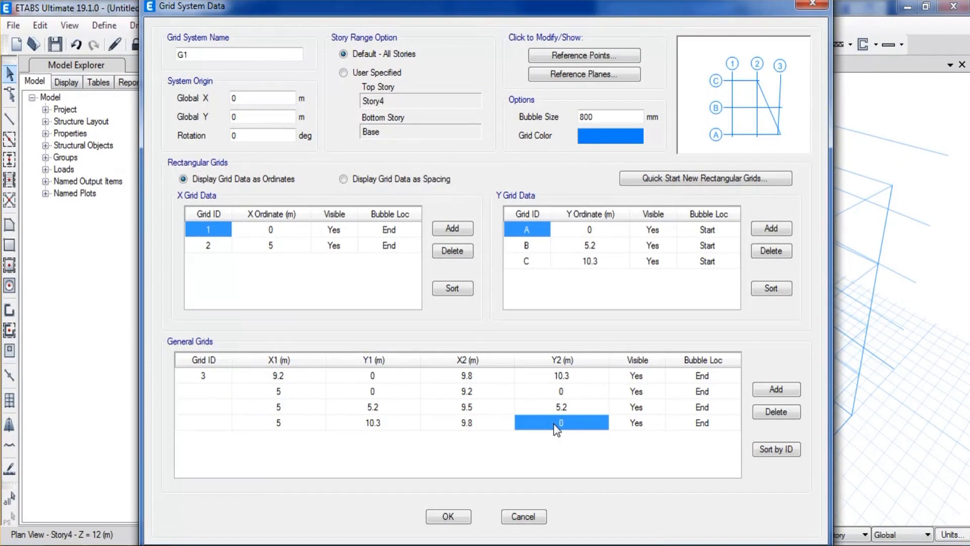
type("10.3")
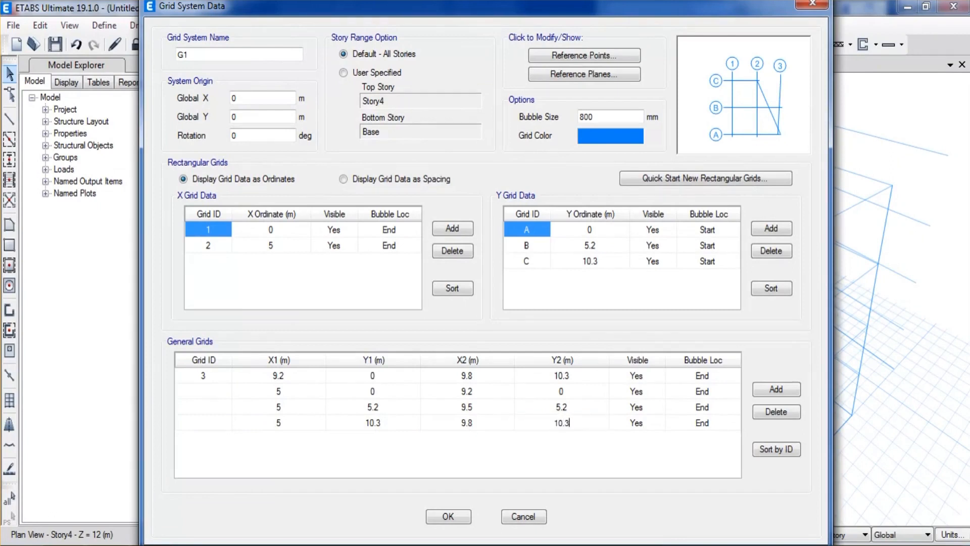
left_click(479, 407)
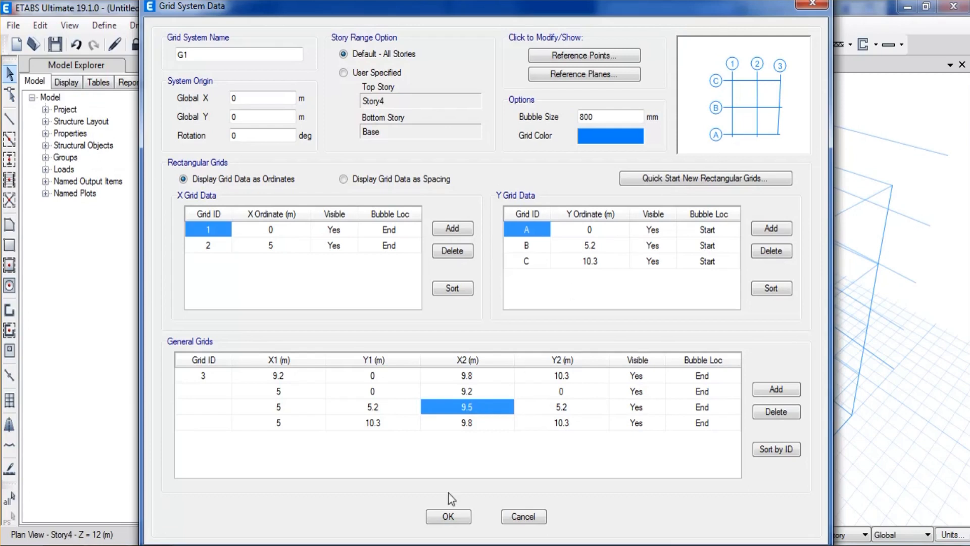
Apply the edited grid system to the model and check the dimensions between grids 2 and 3 in the AutoCAD layout
left_click(459, 517)
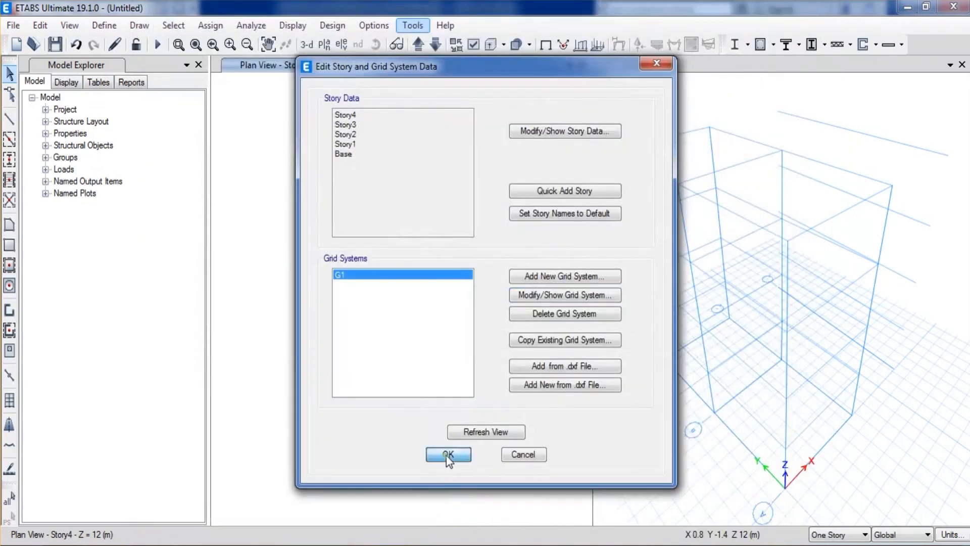
left_click(447, 455)
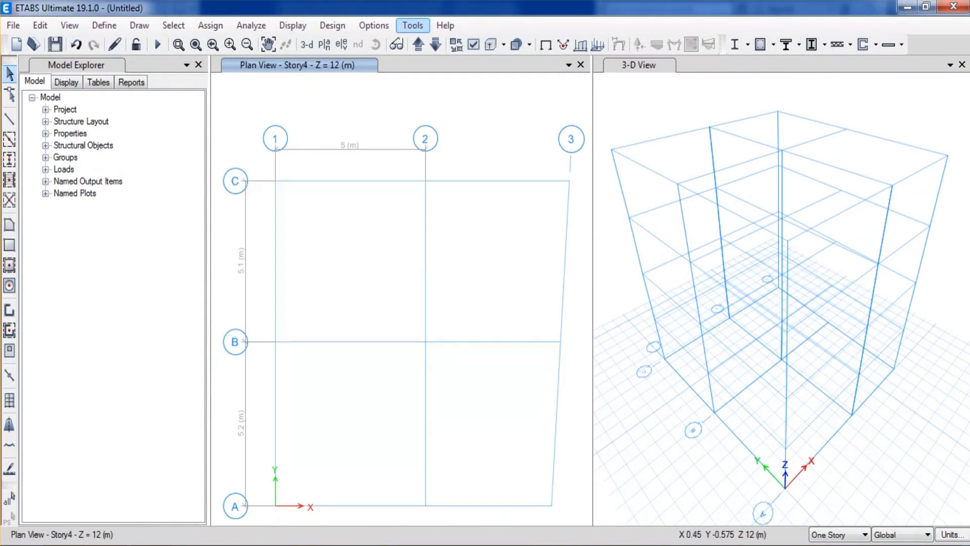
key("alt+Tab")
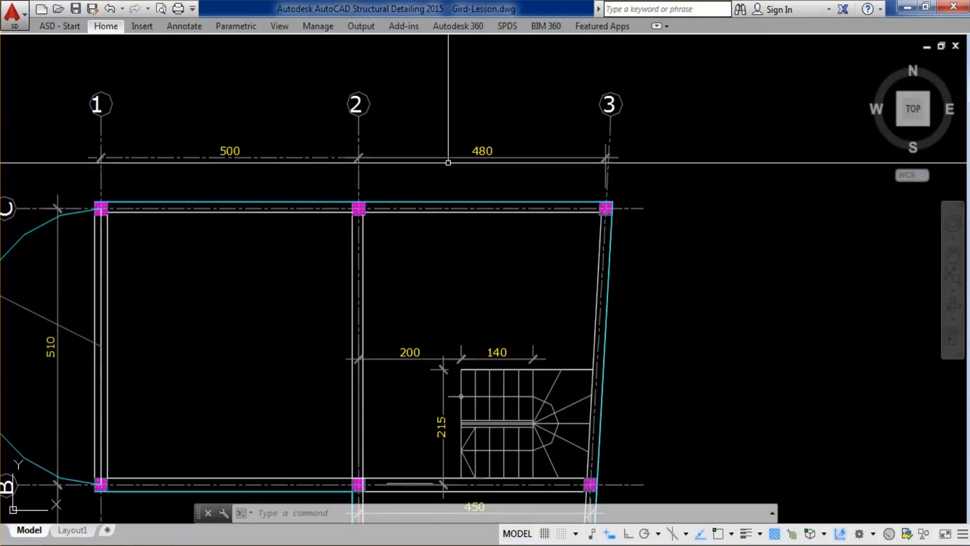
scroll(501, 156, "down", 2)
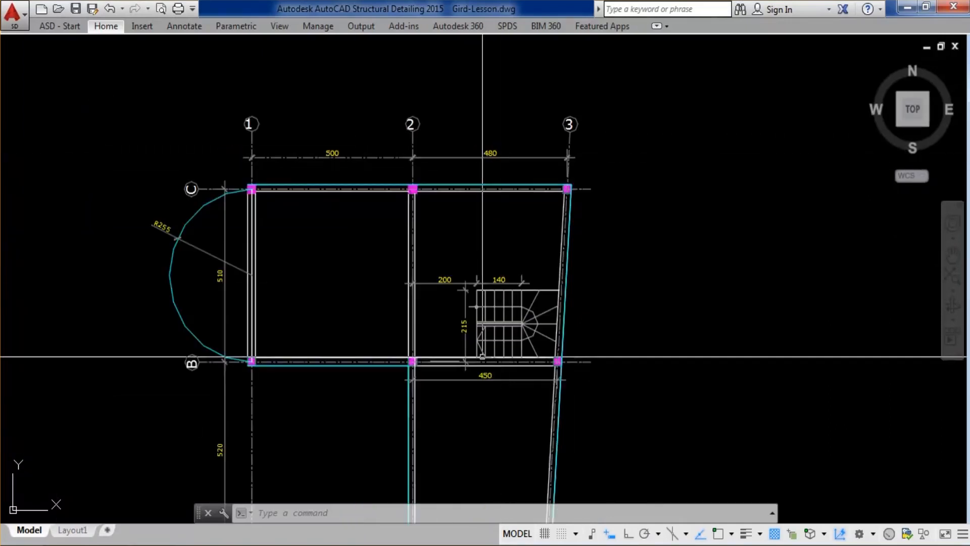
scroll(477, 357, "up", 4)
scroll(481, 380, "down", 4)
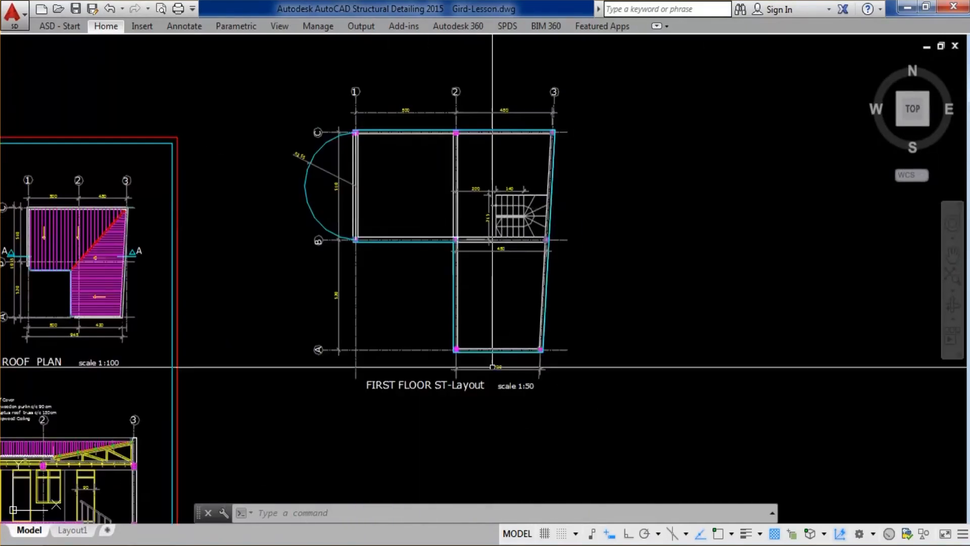
scroll(494, 212, "up", 4)
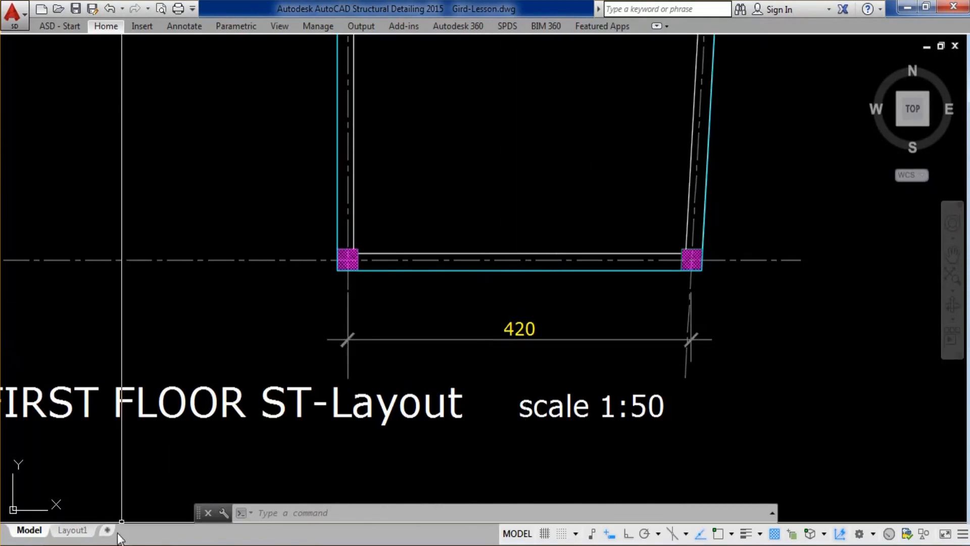
In ETABS, draw a dimension line along grid C between grids 2 and 3, placed above the grid
key("alt+Tab")
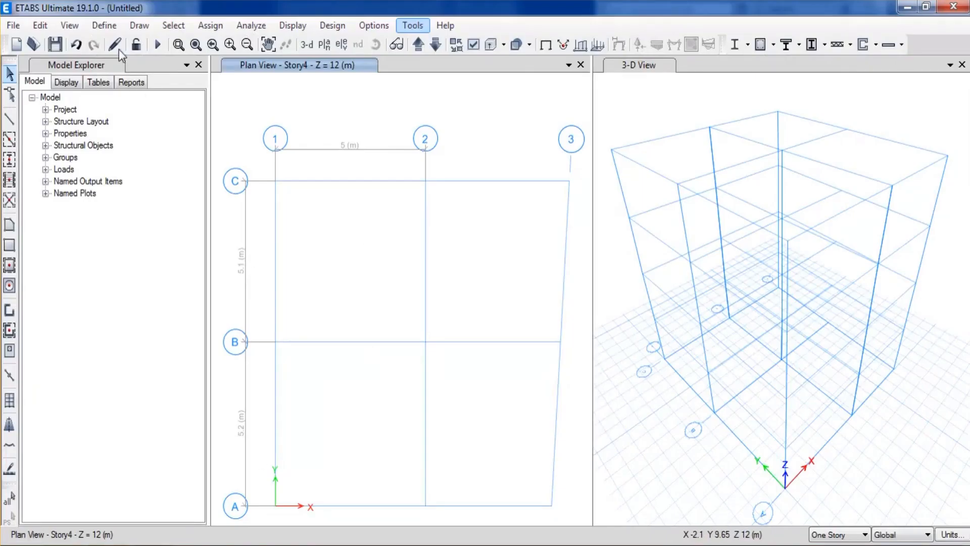
left_click(139, 25)
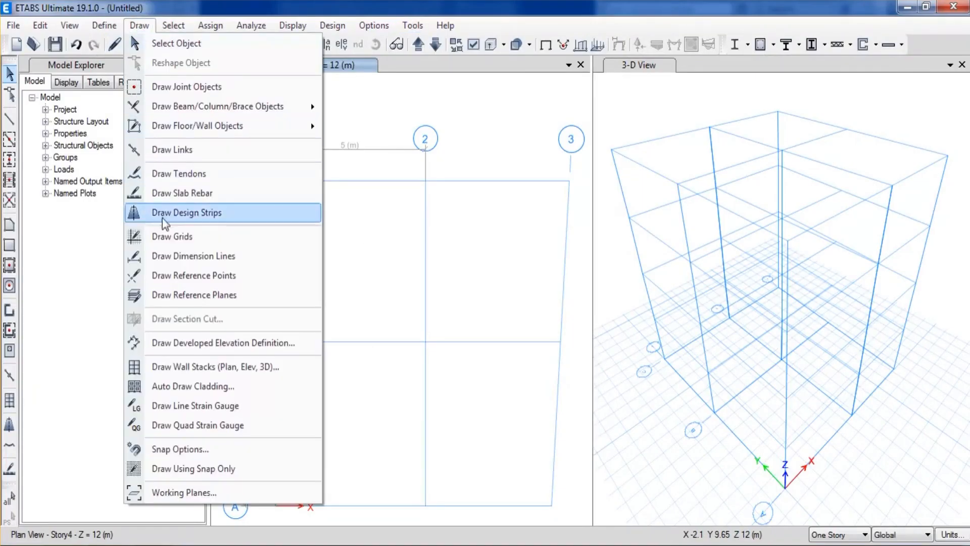
left_click(184, 254)
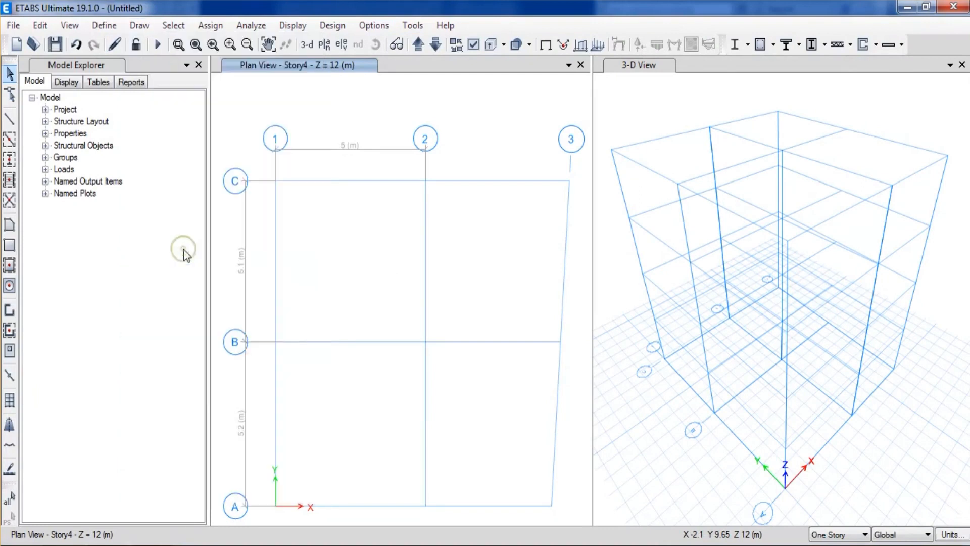
left_click(426, 183)
left_click(568, 181)
left_click(465, 150)
scroll(510, 157, "up", 2)
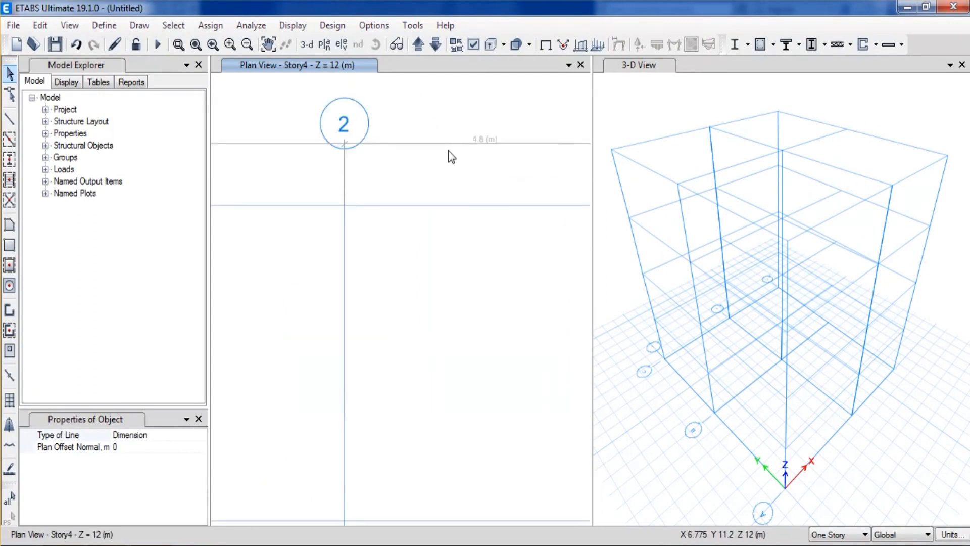
scroll(448, 150, "down", 2)
Draw a dimension line along grid B between grids 2 and 3, placed just above the grid
left_click(395, 339)
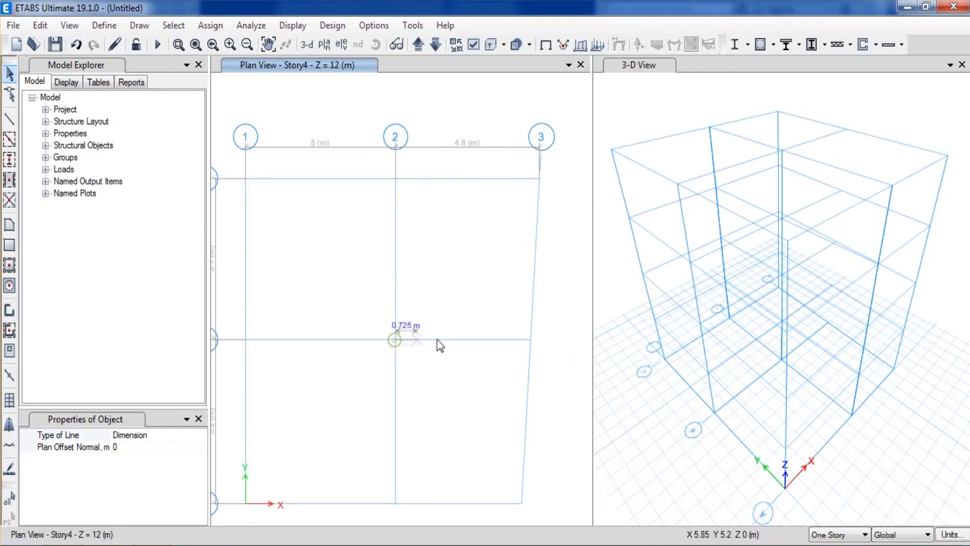
left_click(528, 342)
left_click(493, 325)
scroll(450, 327, "up", 2)
Draw a dimension line along grid A between grids 2 and 3, placed just below the grid
scroll(449, 260, "down", 3)
scroll(423, 361, "up", 2)
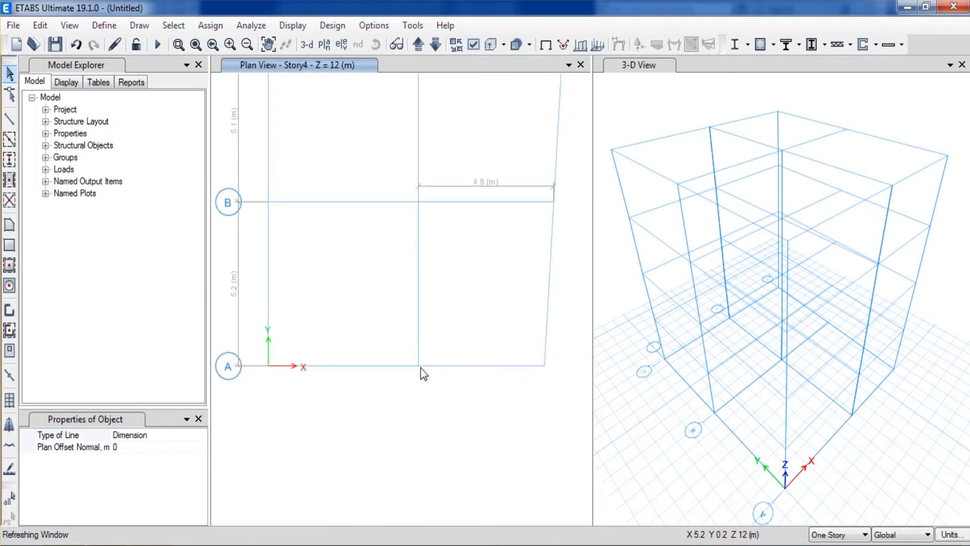
left_click(421, 368)
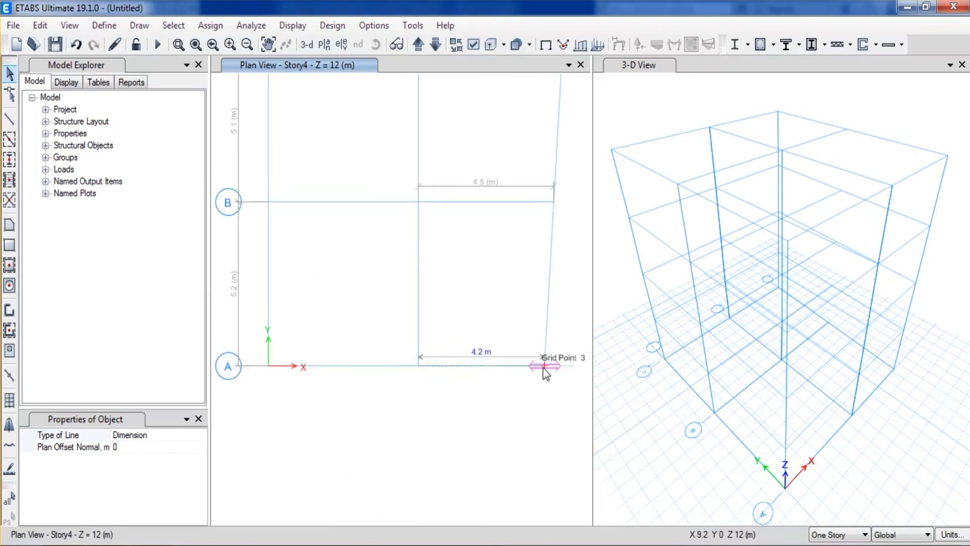
left_click(544, 366)
left_click(503, 382)
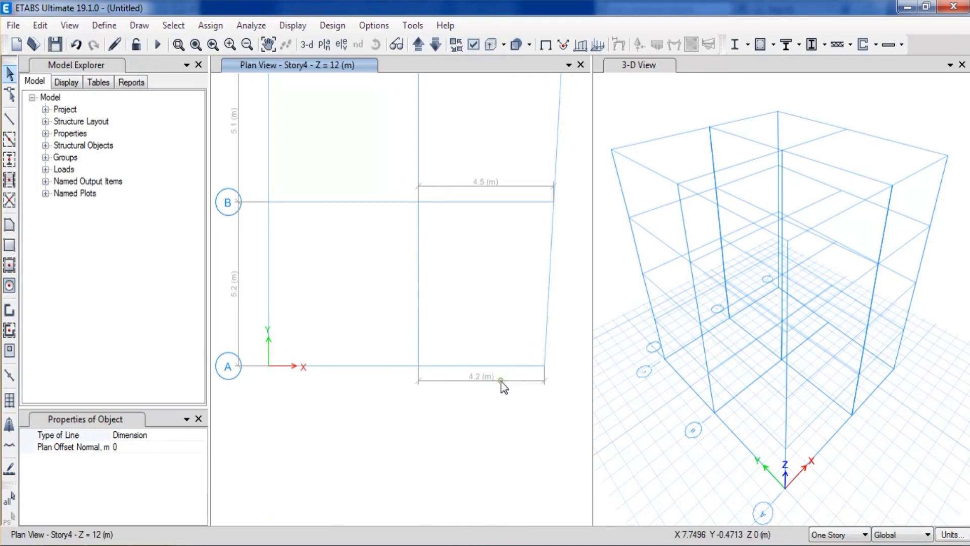
scroll(472, 391, "up", 2)
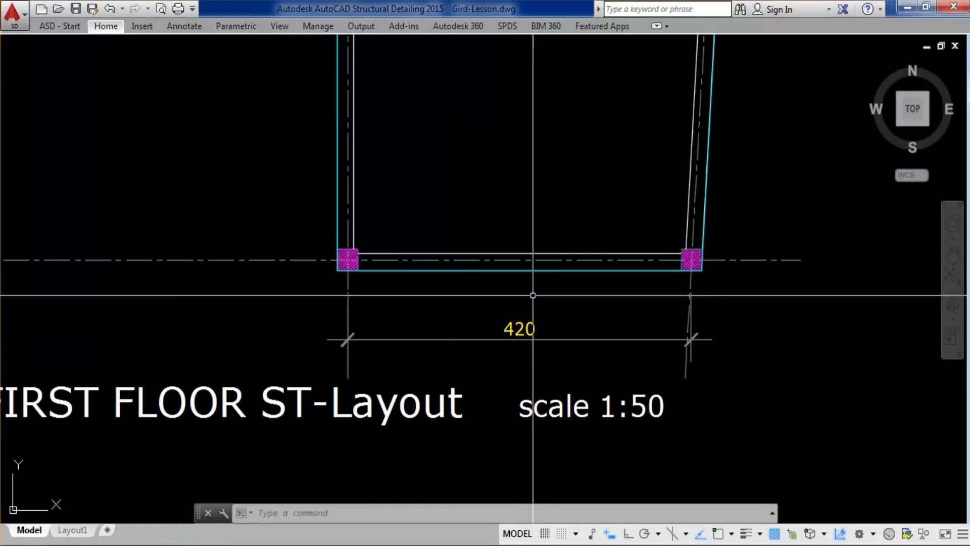
Compare the new dimensions with the grid spacings on the AutoCAD first floor layout
scroll(532, 296, "down", 3)
scroll(547, 244, "up", 3)
scroll(547, 244, "down", 3)
scroll(545, 256, "up", 5)
scroll(545, 233, "down", 5)
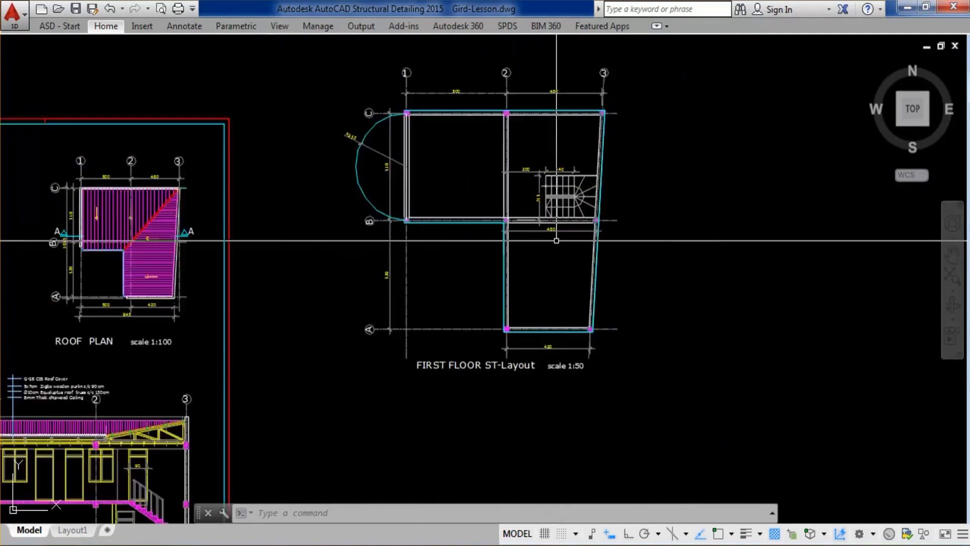
middle_click_drag(566, 196, 575, 282)
scroll(558, 195, "up", 4)
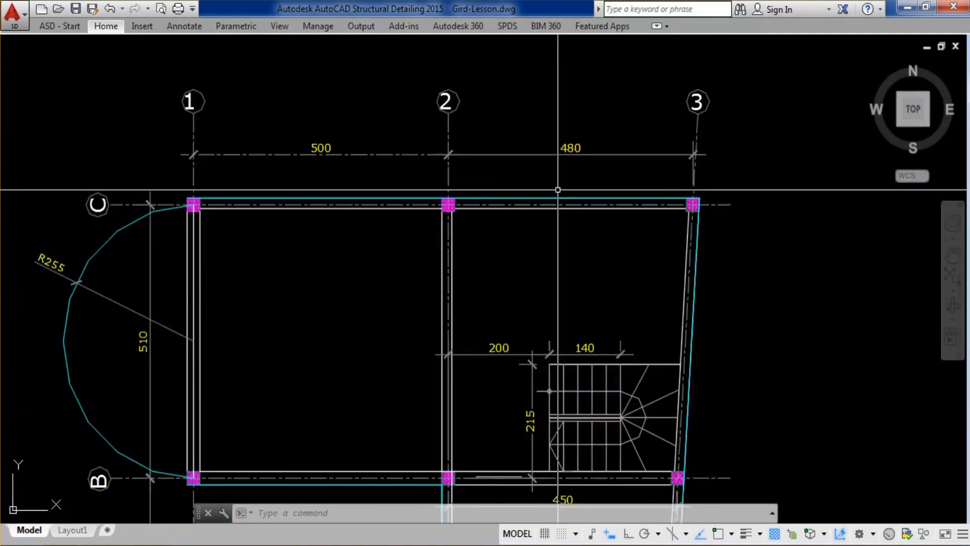
scroll(558, 190, "down", 4)
scroll(407, 256, "up", 2)
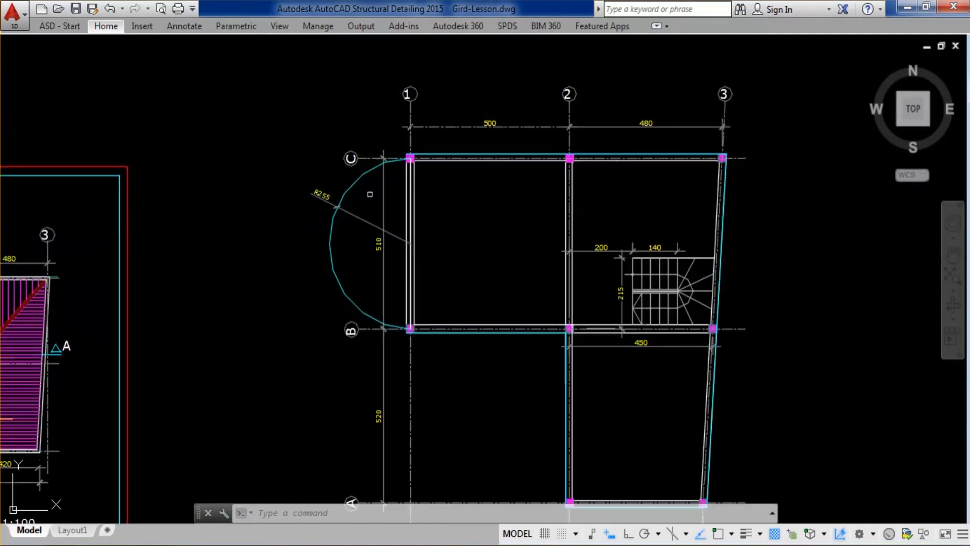
Examine the curved edge between grids B and C in AutoCAD, including its radius, its centre on grid 1 and the grid spacings
scroll(370, 194, "up", 2)
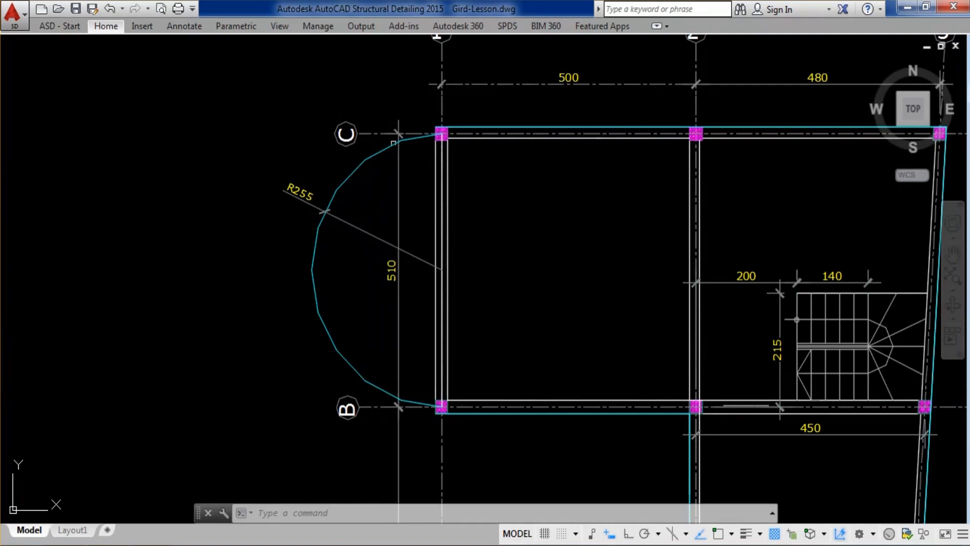
scroll(343, 285, "down", 5)
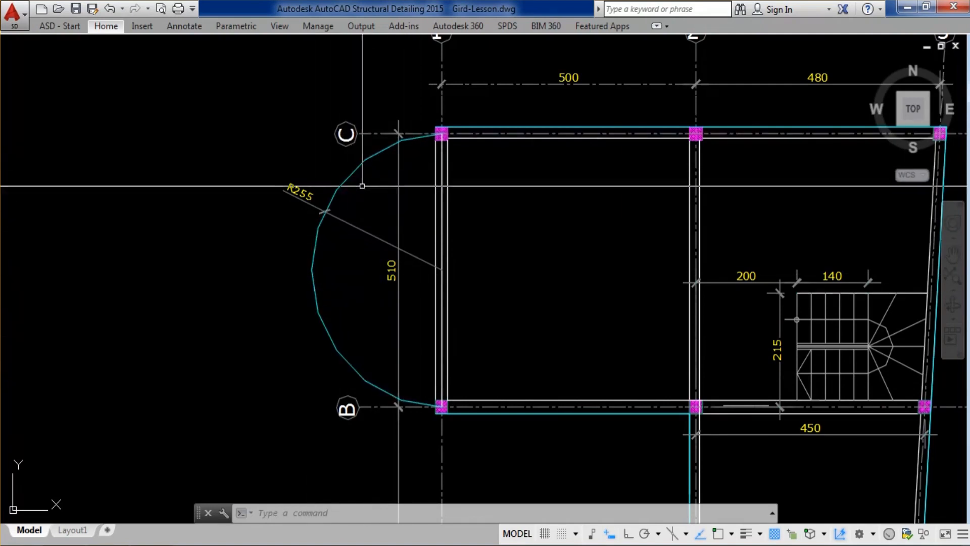
scroll(389, 216, "up", 2)
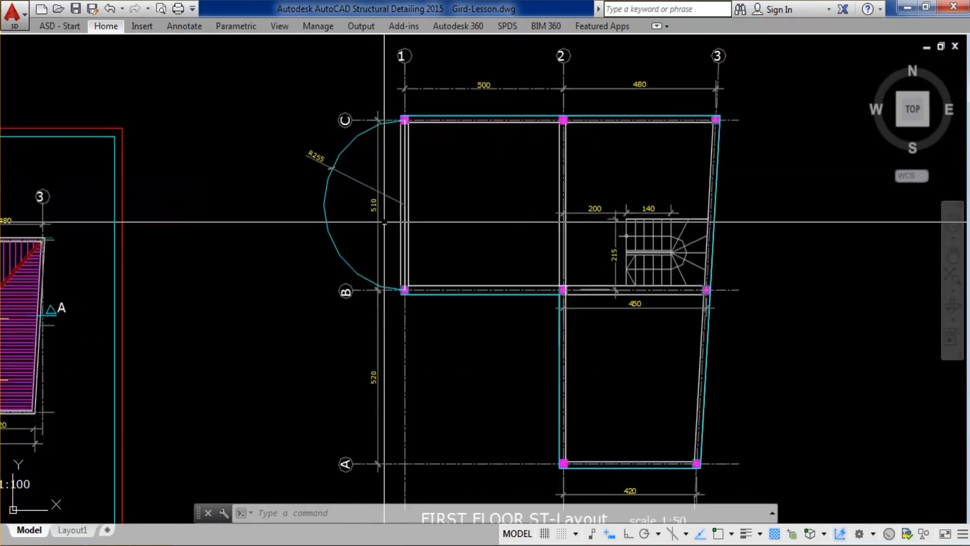
scroll(398, 205, "up", 2)
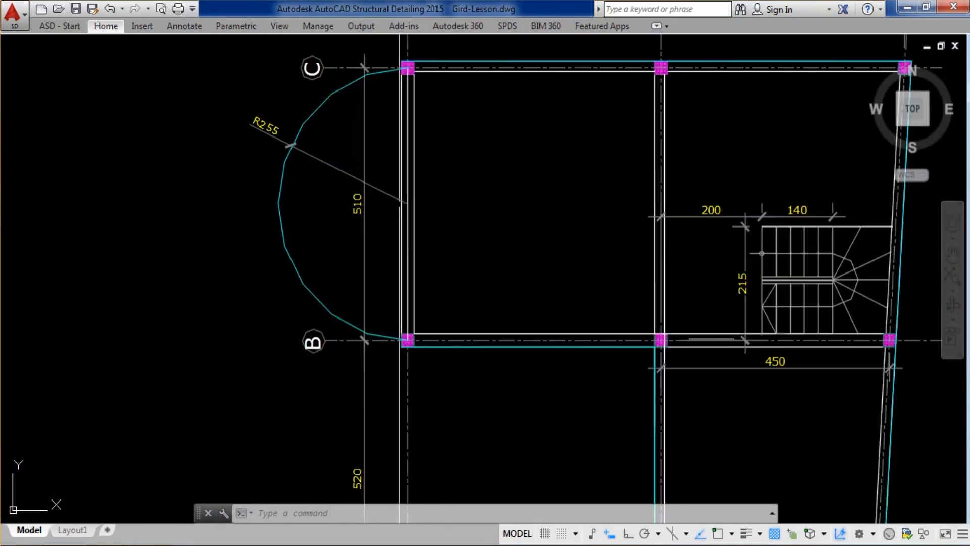
scroll(401, 174, "down", 2)
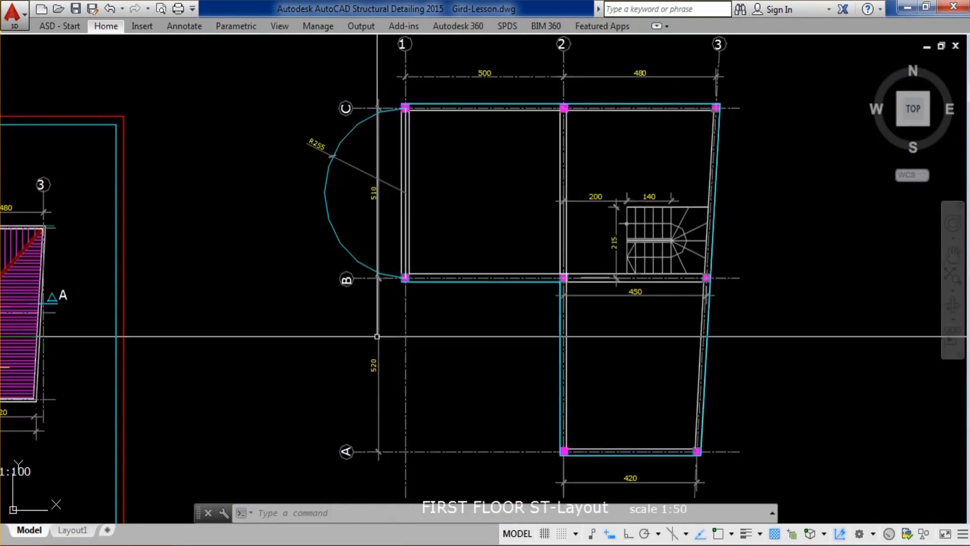
scroll(371, 362, "up", 2)
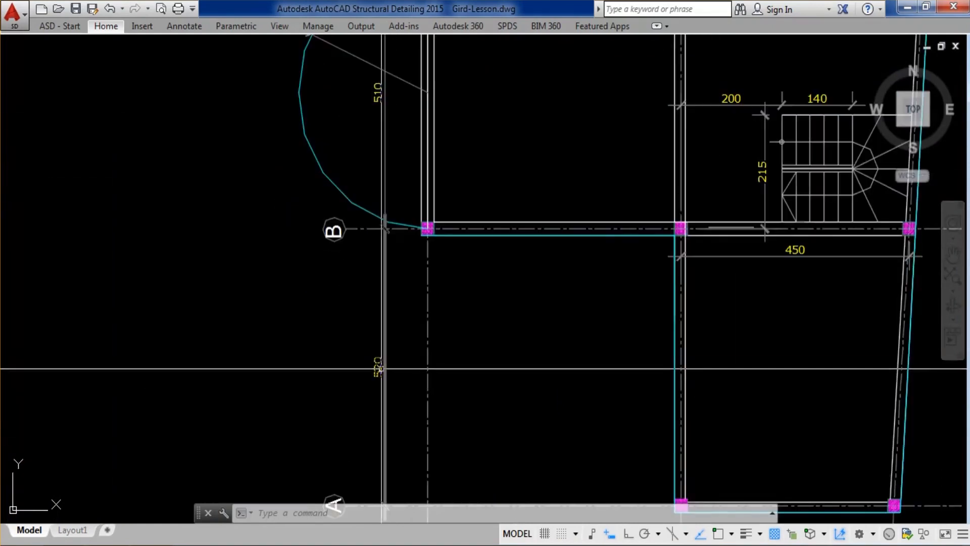
scroll(380, 369, "down", 2)
scroll(354, 151, "up", 2)
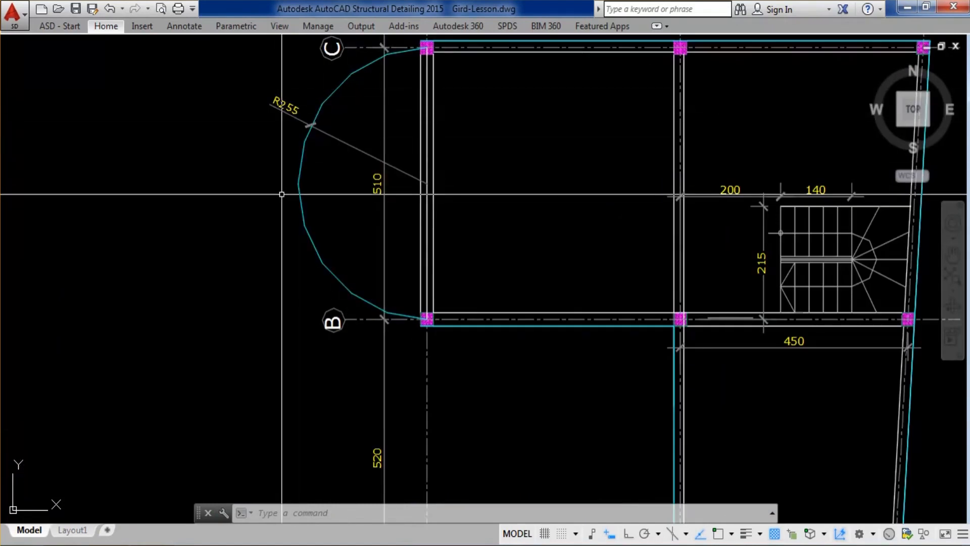
scroll(286, 187, "down", 1)
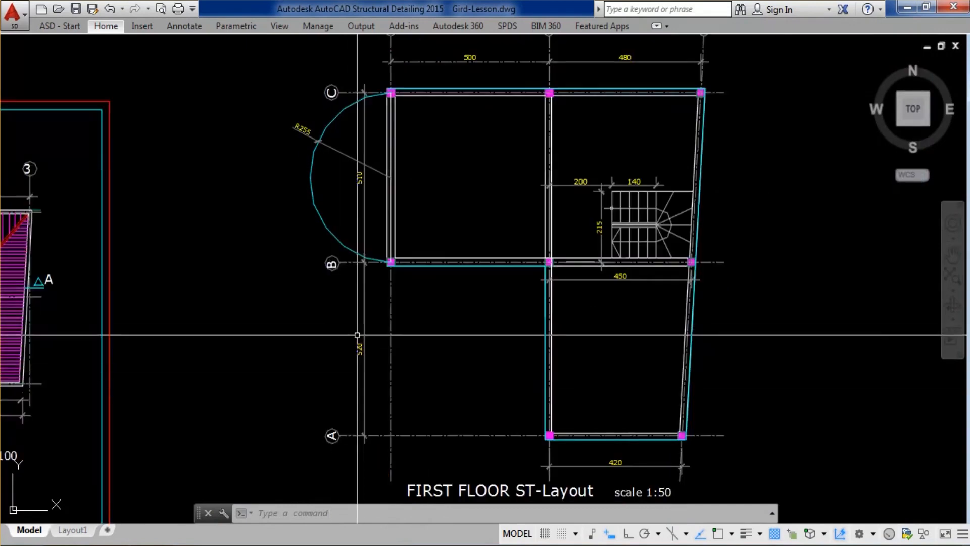
scroll(357, 335, "up", 2)
scroll(370, 385, "down", 2)
scroll(323, 189, "up", 2)
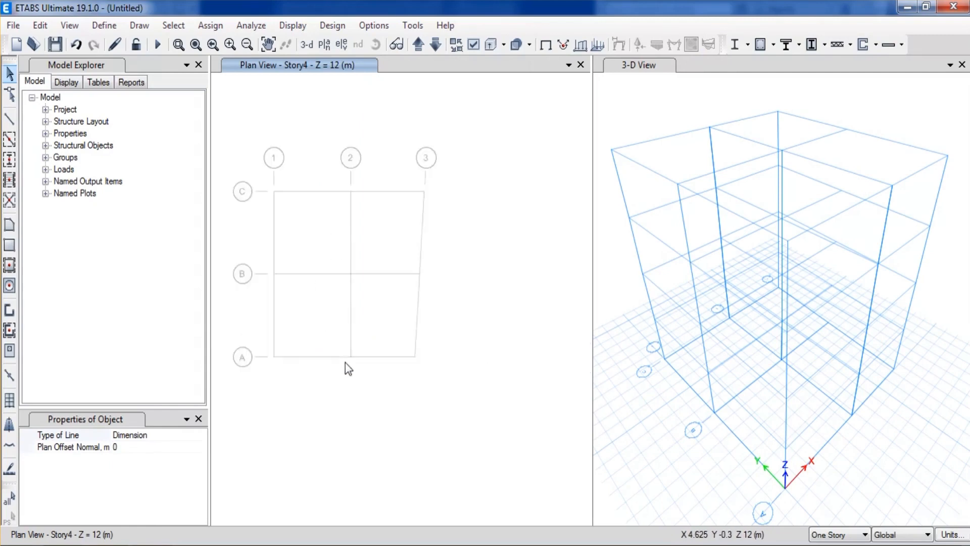
In ETABS, start a new grid system in the story and grid data and set its type to Cylindrical
right_click(370, 233)
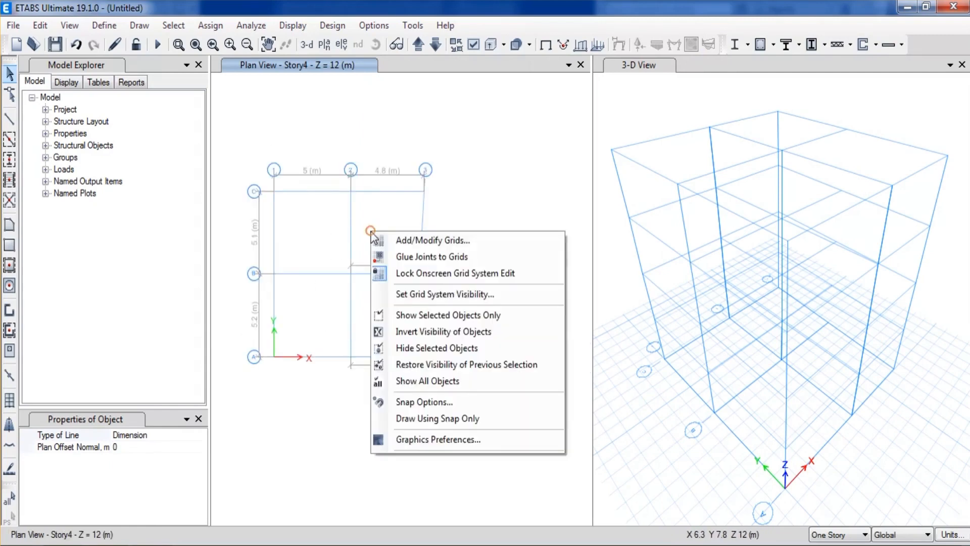
left_click(404, 242)
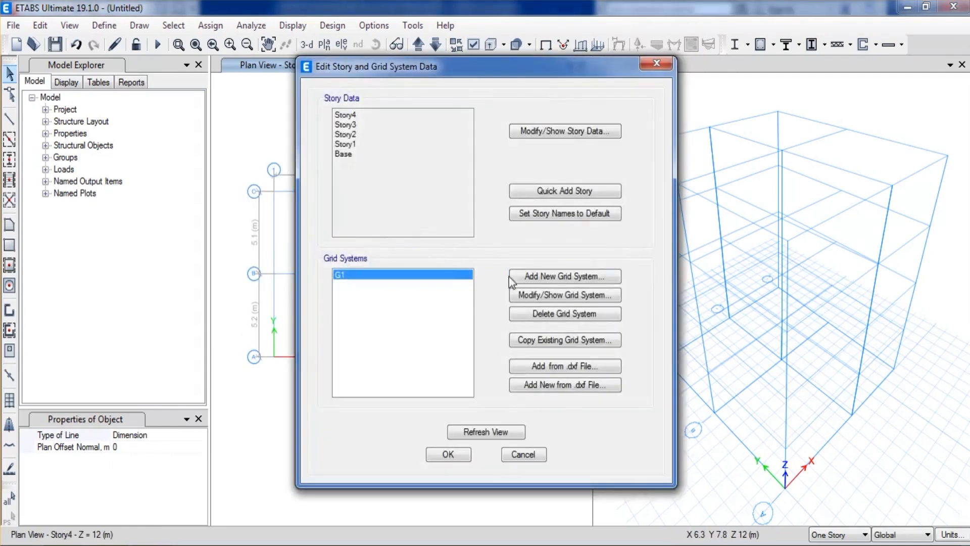
left_click(545, 279)
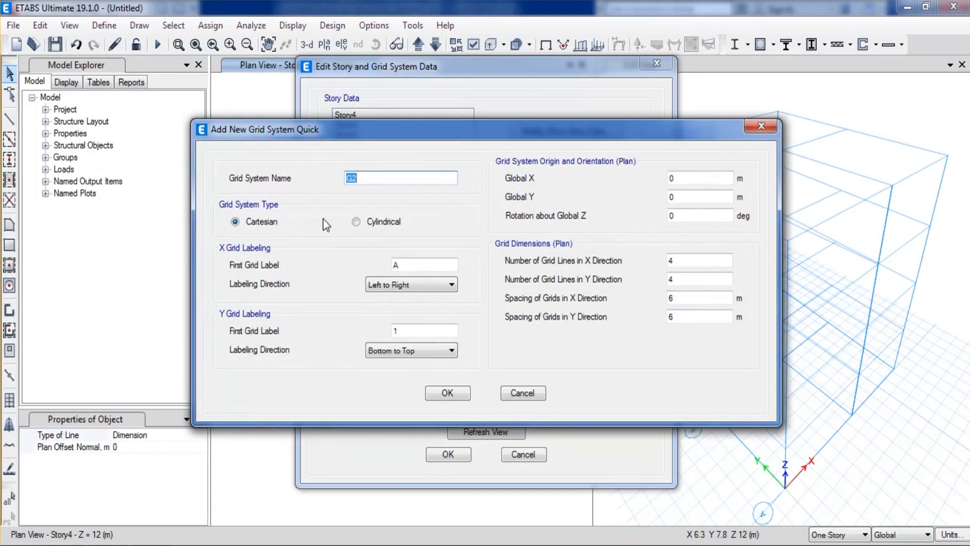
left_click(357, 222)
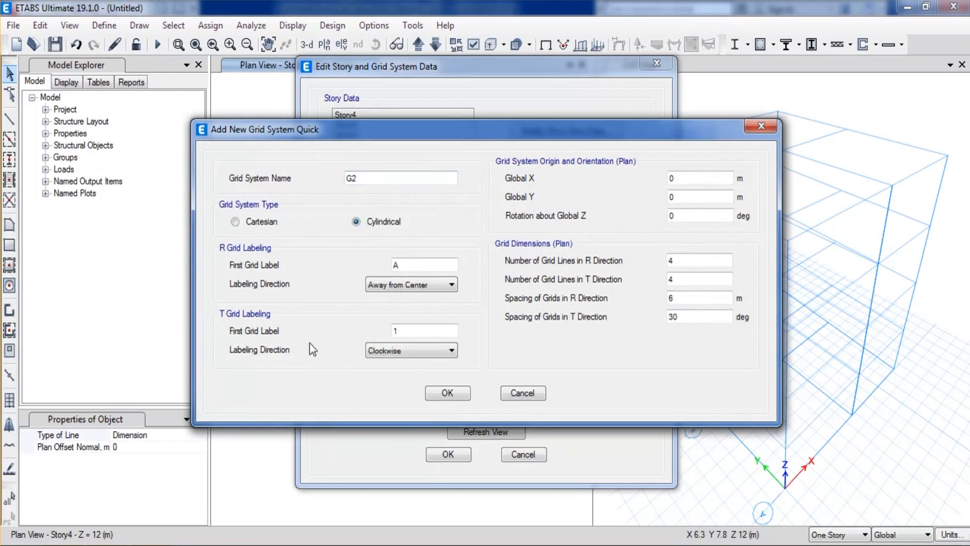
Place the cylindrical grid's global origin on grid 1, midway between grids B and C, and create the grid system
double_click(670, 179)
double_click(689, 197)
type("7")
left_click(673, 211)
left_click(447, 393)
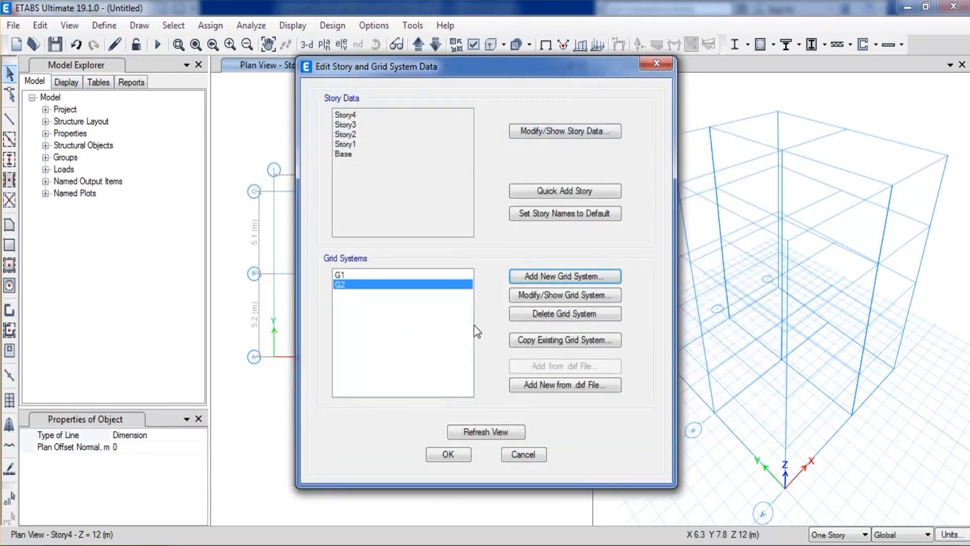
Apply the new cylindrical grid system to the model and inspect its origin in the plan view
left_click_drag(444, 74, 630, 101)
left_click(638, 477)
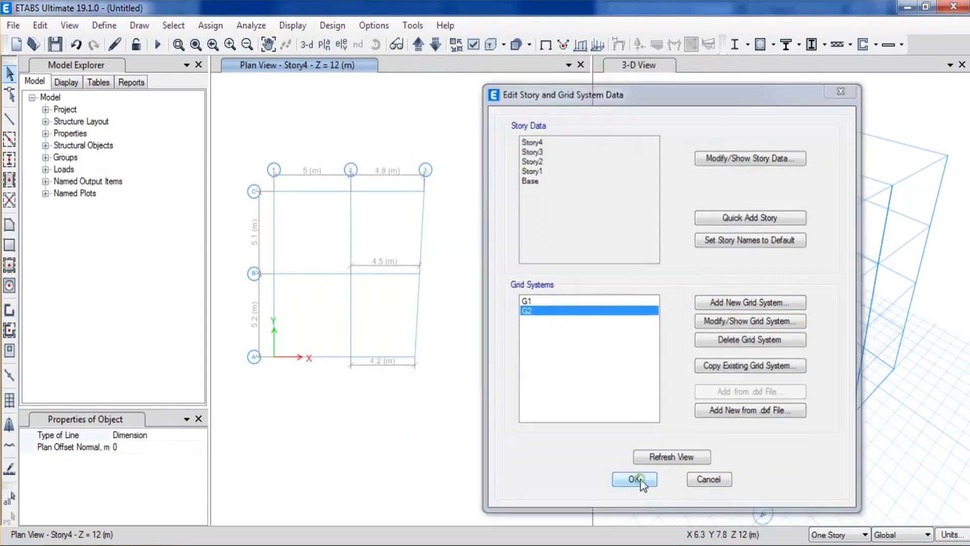
scroll(384, 355, "up", 2)
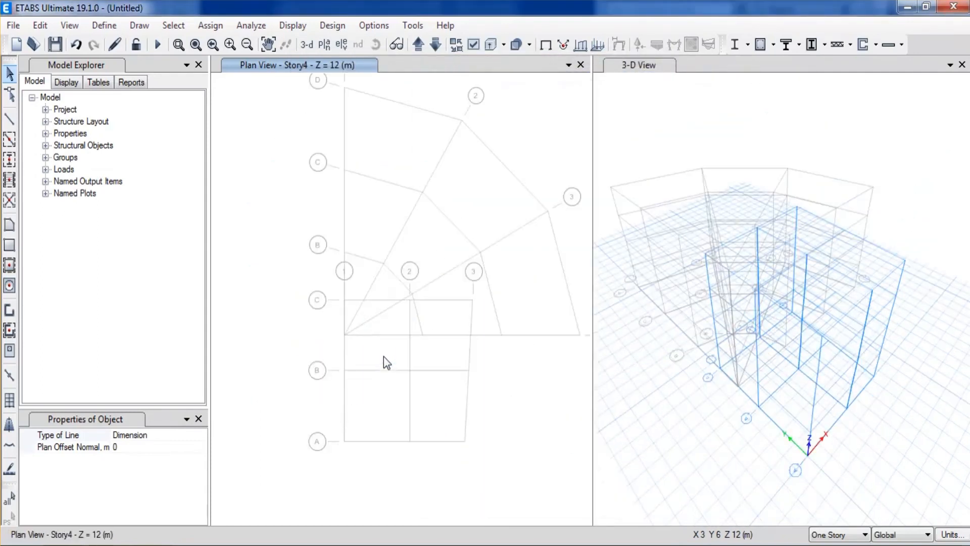
scroll(344, 337, "up", 2)
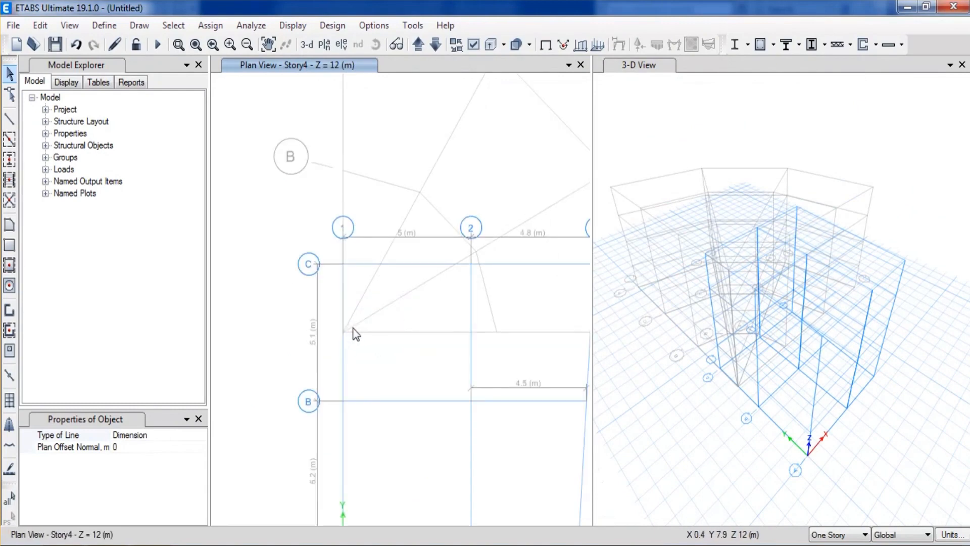
Open cylindrical grid system G2 for modification from the story and grid system data
scroll(351, 331, "down", 2)
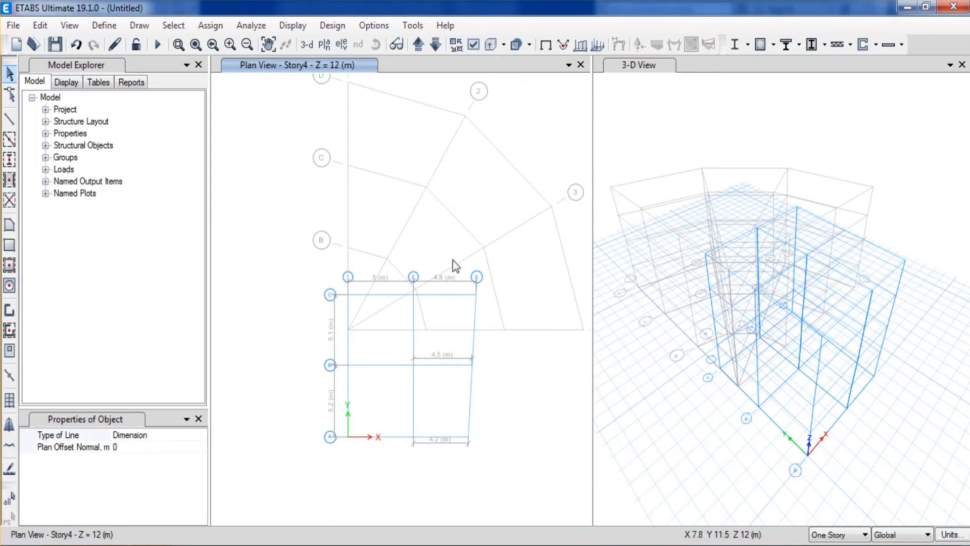
scroll(346, 333, "up", 2)
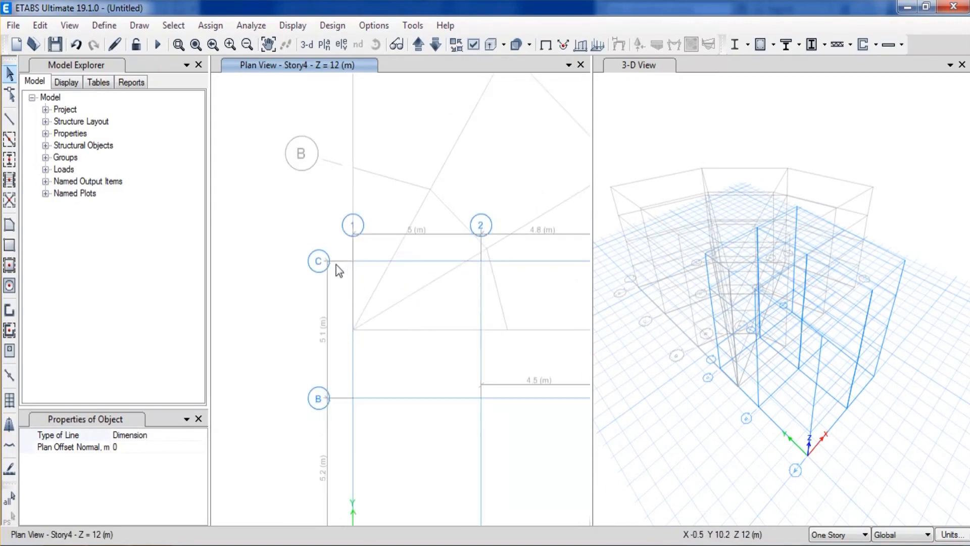
right_click(296, 286)
left_click(321, 289)
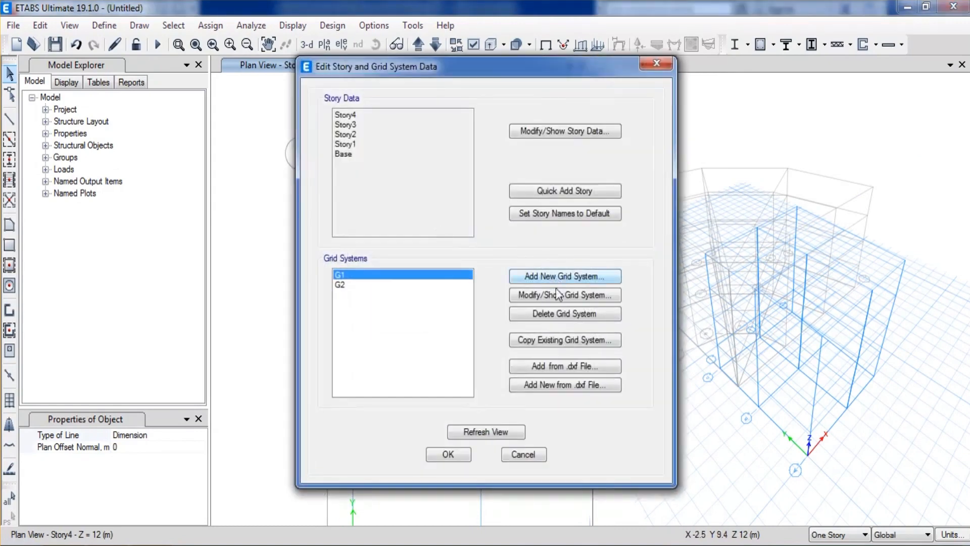
left_click(348, 286)
left_click(553, 297)
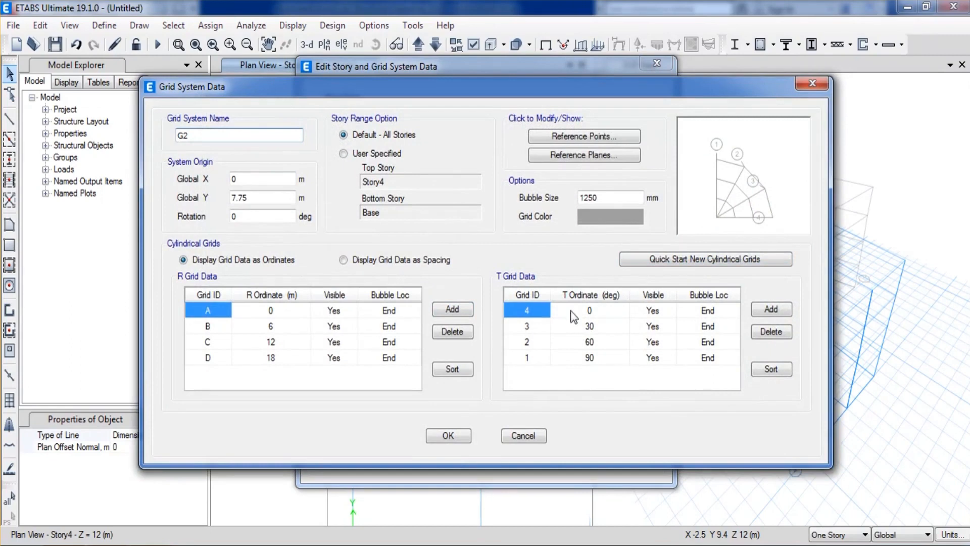
Rename the first two angular (T) grid lines of G2 as 1 and 2, and delete the remaining two
left_click(535, 317)
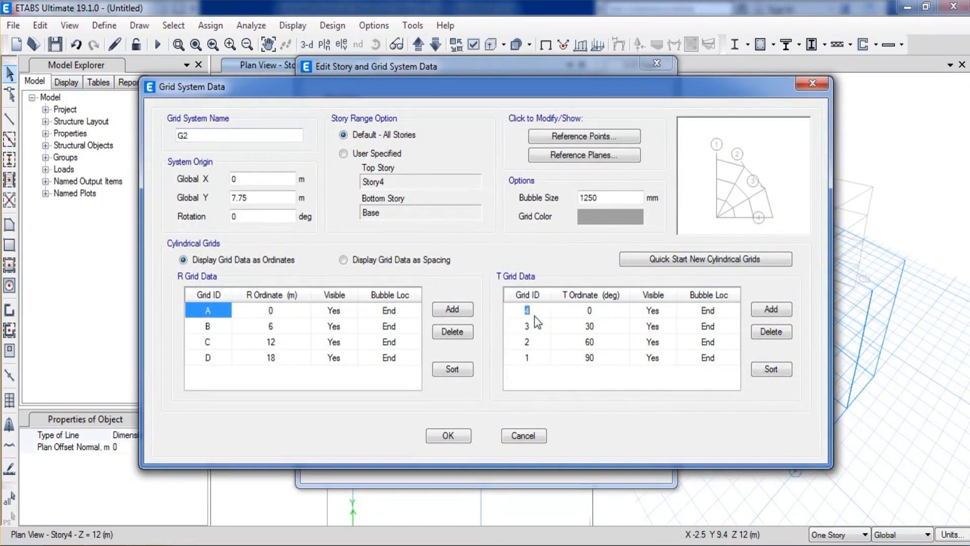
type("1")
left_click(528, 328)
type("2")
left_click_drag(529, 341, 536, 357)
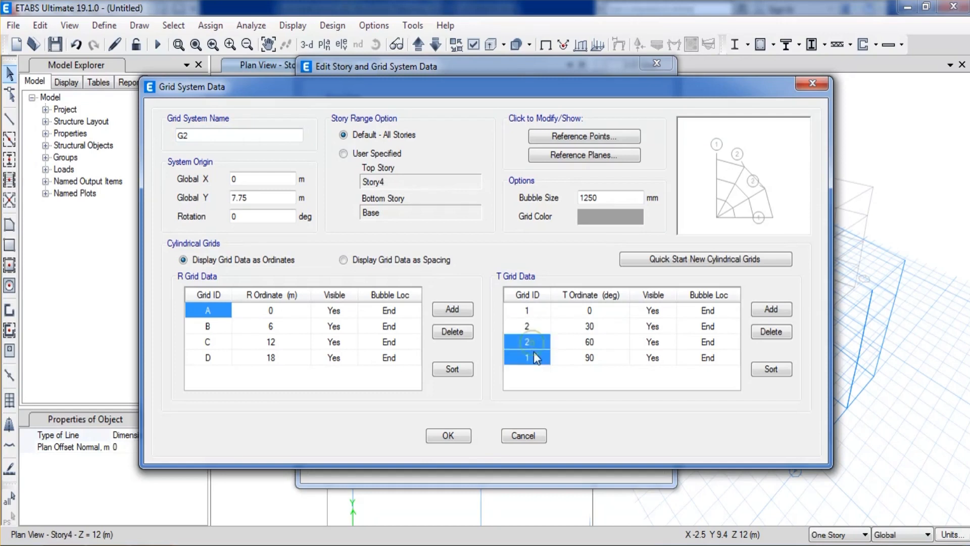
left_click(771, 332)
Set the T ordinates of angular grids 1 and 2 to 90 and 95 degrees
left_click(596, 313)
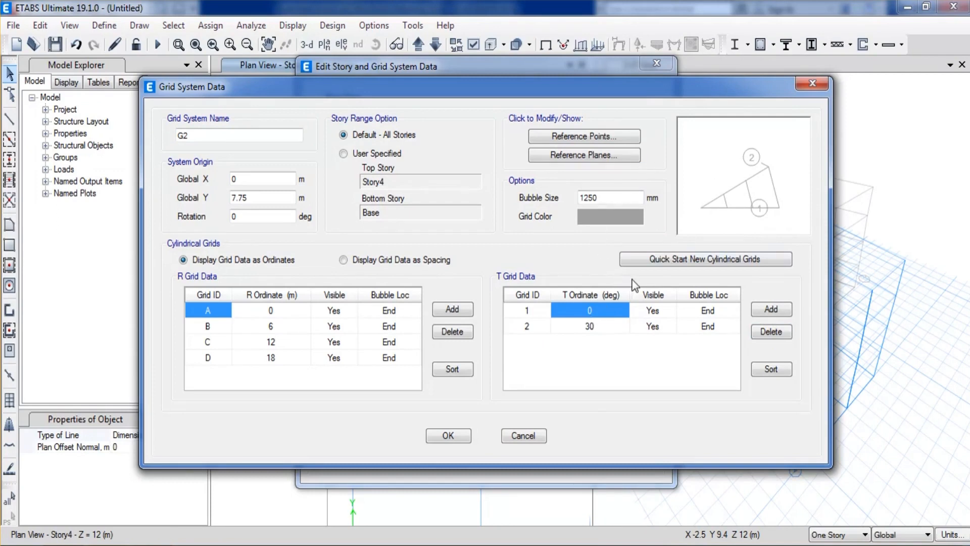
type("90")
left_click(599, 327)
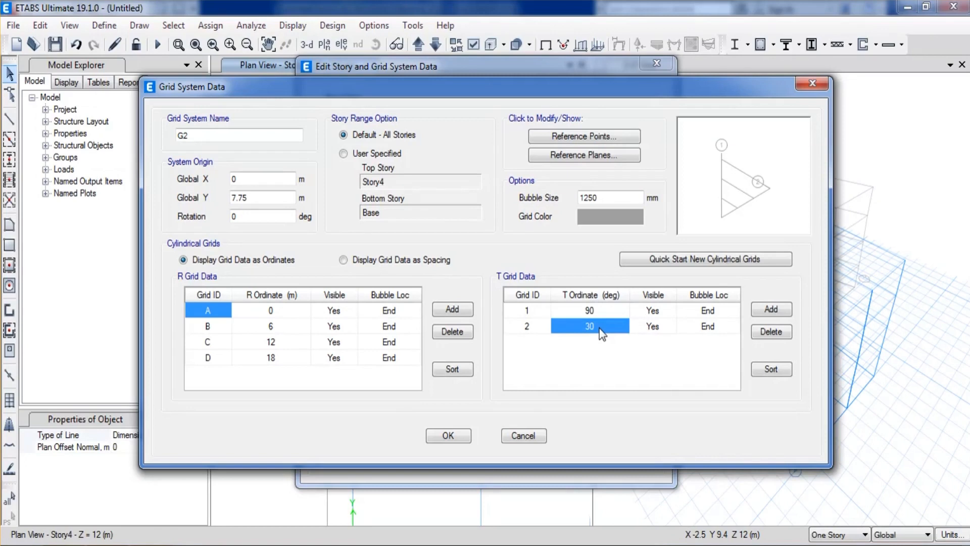
type("95")
left_click(599, 311)
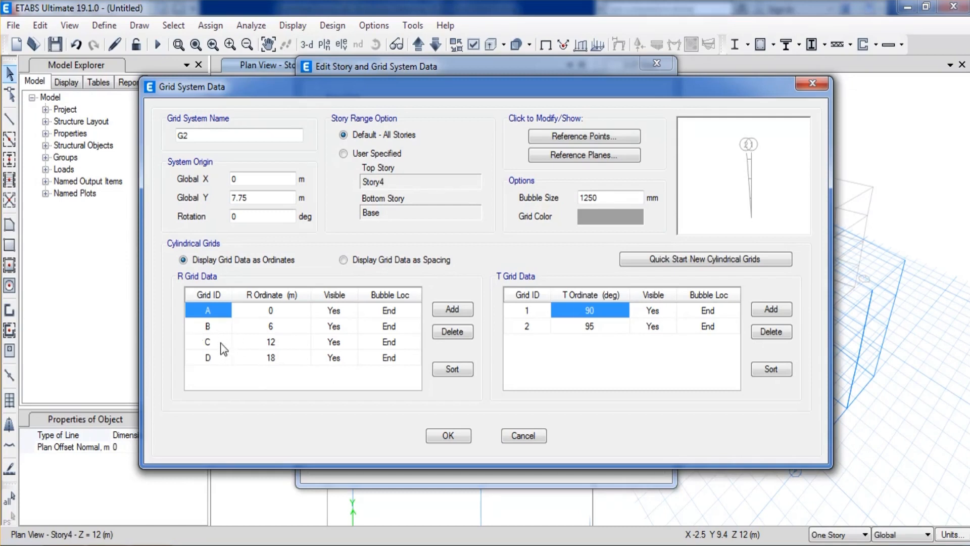
Delete radial grids C and D and set radial grid B's R ordinate to 2.25 m
left_click_drag(216, 343, 210, 356)
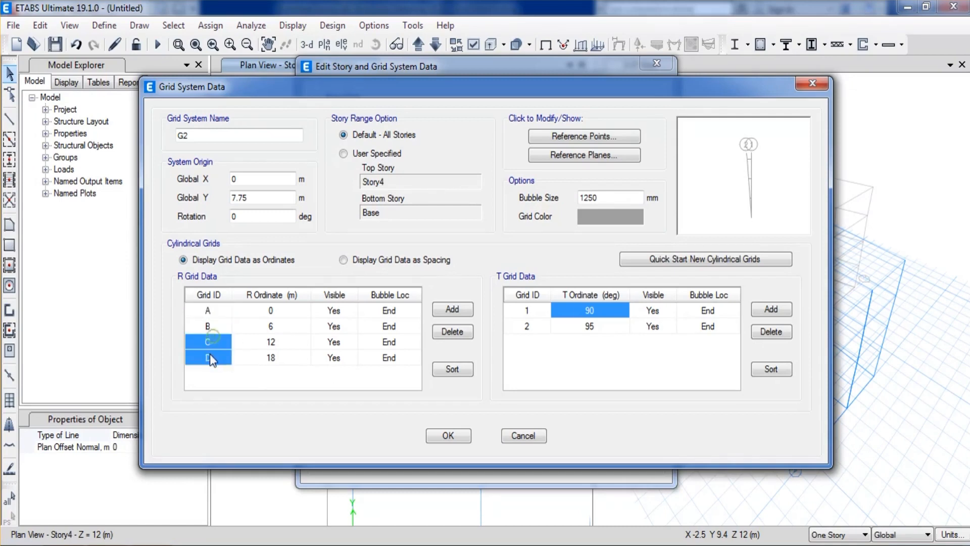
left_click(452, 332)
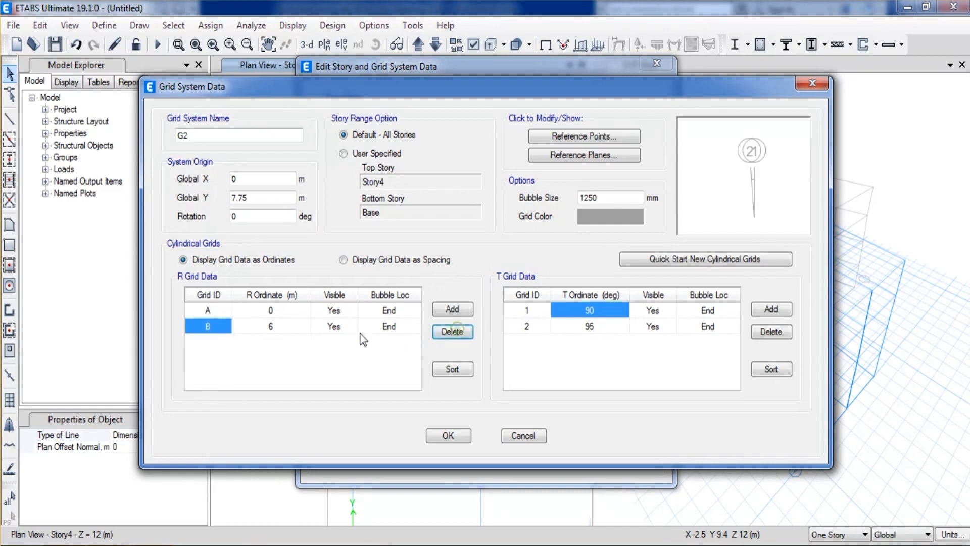
left_click(291, 325)
type("2.25")
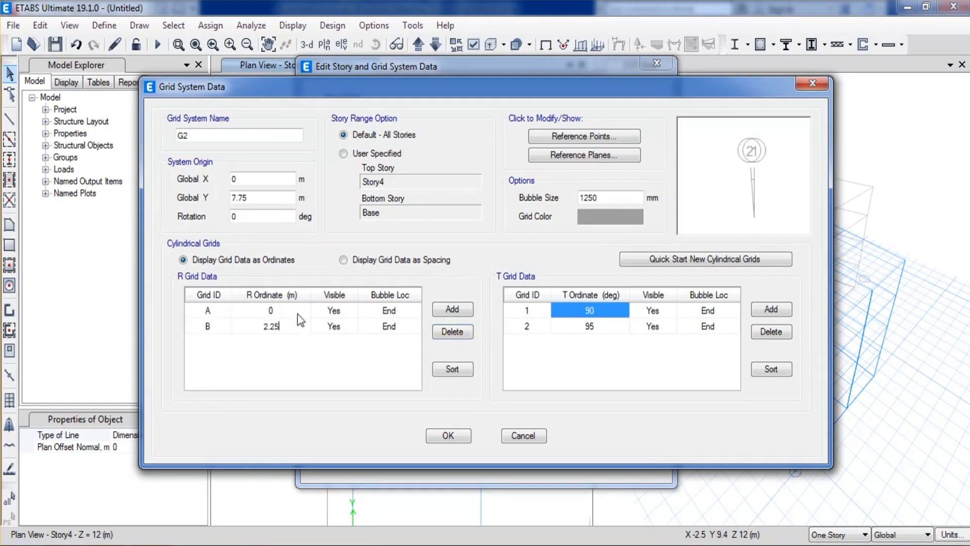
left_click(295, 305)
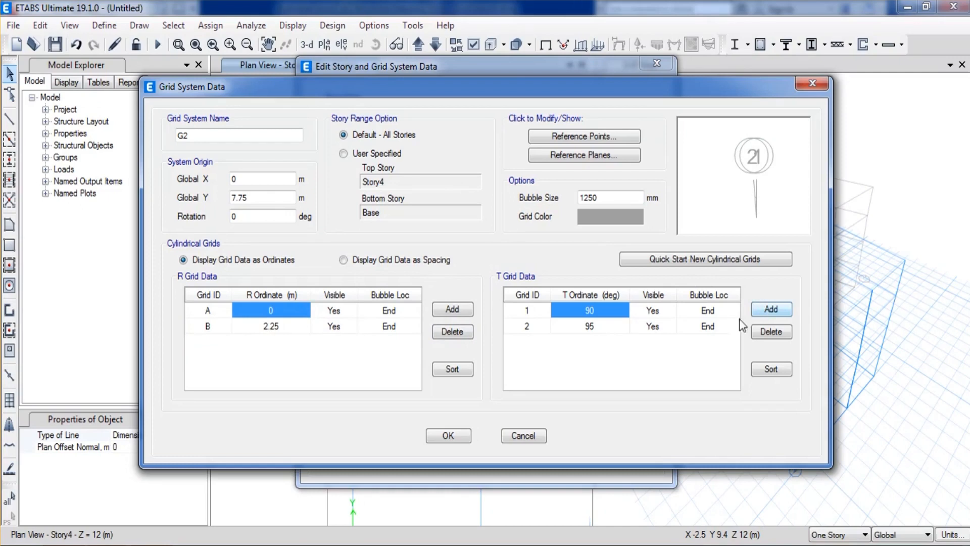
Add further angular grid lines at 5-degree increments from 100 up to 270 degrees to complete the half circle
left_click(762, 309)
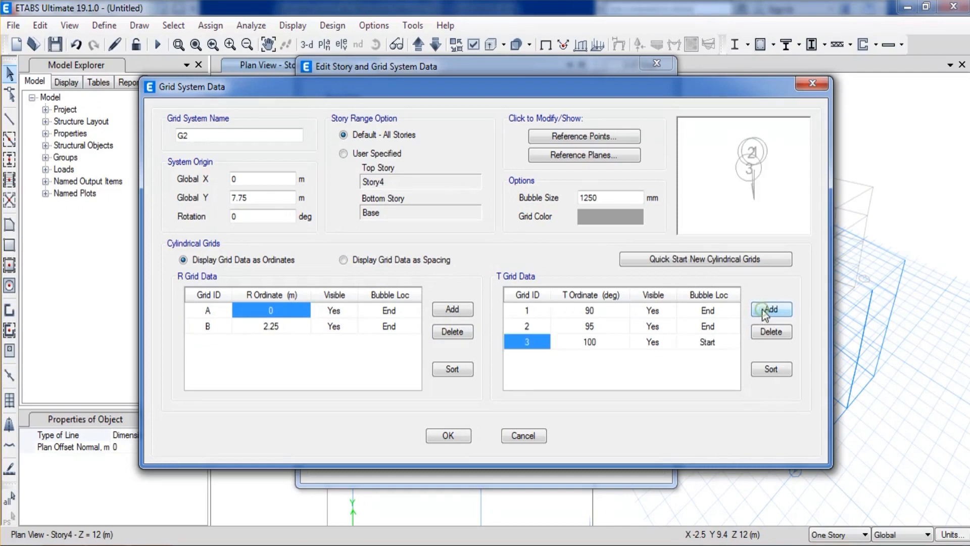
left_click(763, 309)
left_click(763, 308)
left_click(762, 309)
left_click(763, 308)
left_click(762, 309)
left_click(763, 308)
left_click(762, 309)
left_click(763, 308)
left_click(763, 308)
left_click(763, 308)
left_click(763, 309)
left_click(762, 308)
left_click(763, 309)
left_click(763, 309)
left_click(762, 309)
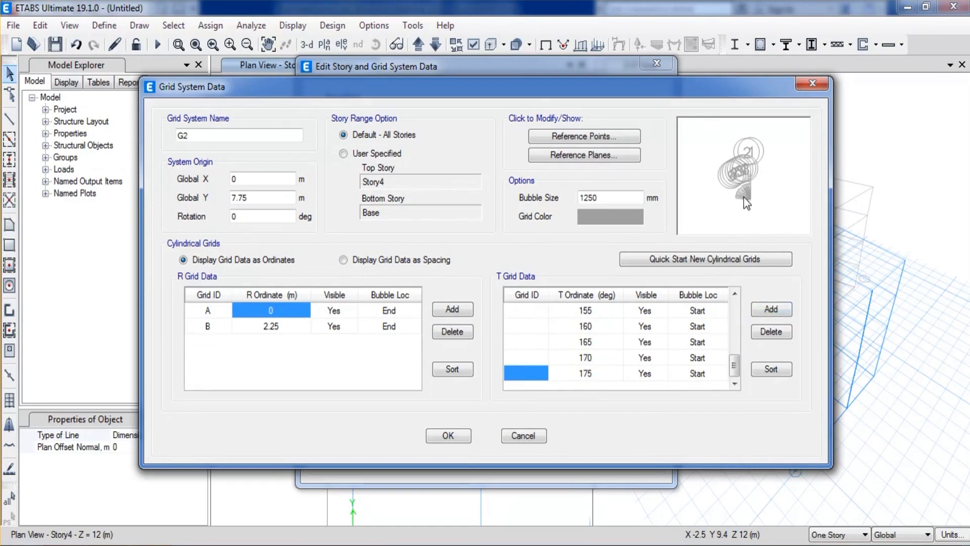
left_click(765, 309)
left_click(764, 309)
left_click(764, 309)
left_click(764, 309)
left_click(764, 309)
left_click(764, 309)
left_click(765, 309)
left_click(765, 309)
left_click(764, 309)
left_click(765, 310)
left_click(765, 309)
left_click(764, 309)
left_click(765, 309)
left_click(764, 310)
left_click(764, 309)
left_click(764, 309)
left_click(764, 309)
Set G2's bubble size to 200 mm and its grid color to pink, and apply the changes to the model
left_click(612, 198)
left_click_drag(612, 197, 575, 199)
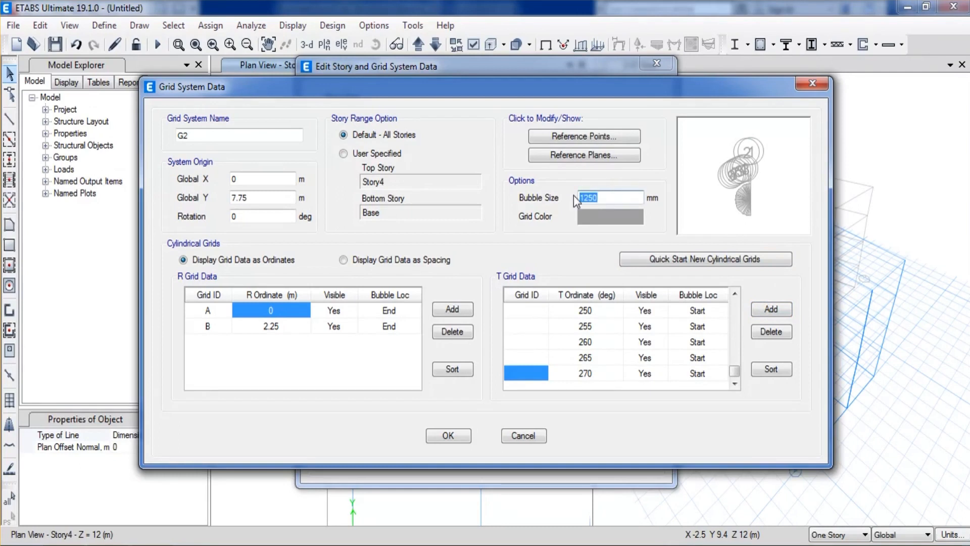
type("200")
left_click(586, 215)
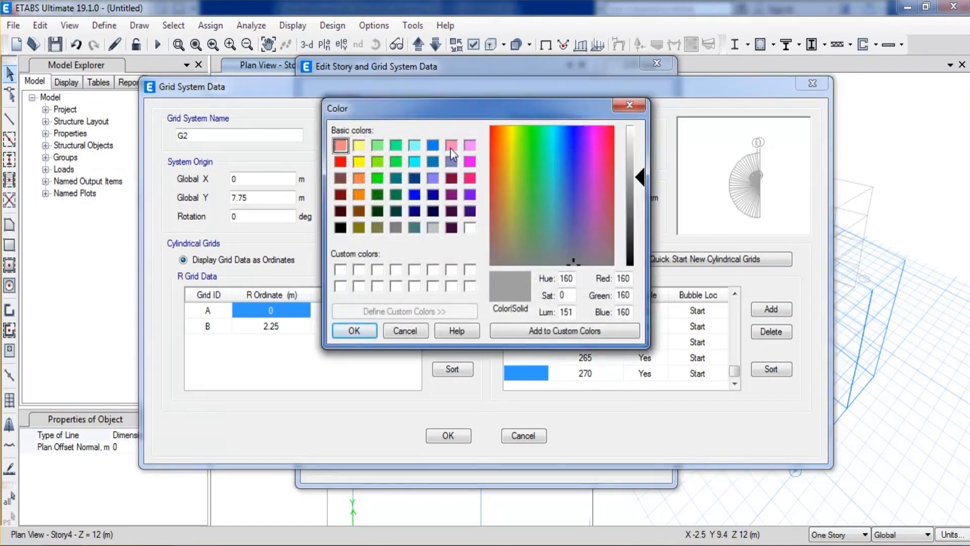
left_click(452, 147)
left_click(365, 330)
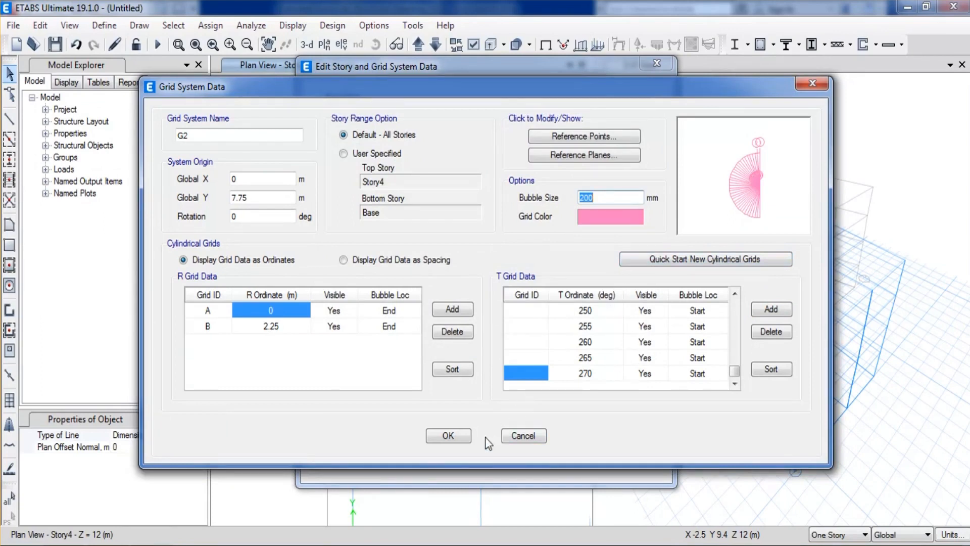
left_click(451, 436)
left_click(449, 453)
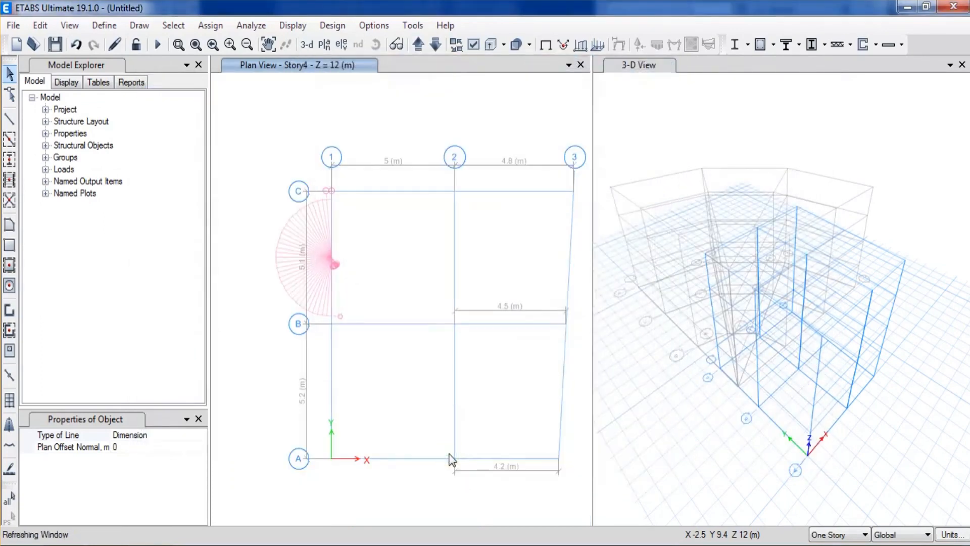
Examine how the semicircular grid fits between grids B and C, and check the curved edge's radius dimension in AutoCAD
scroll(253, 224, "up", 2)
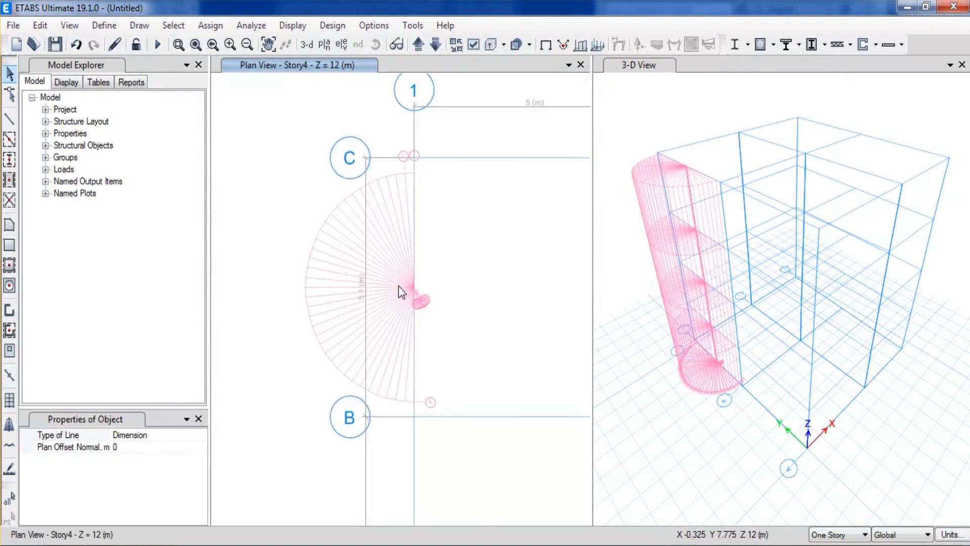
middle_click_drag(405, 283, 409, 250)
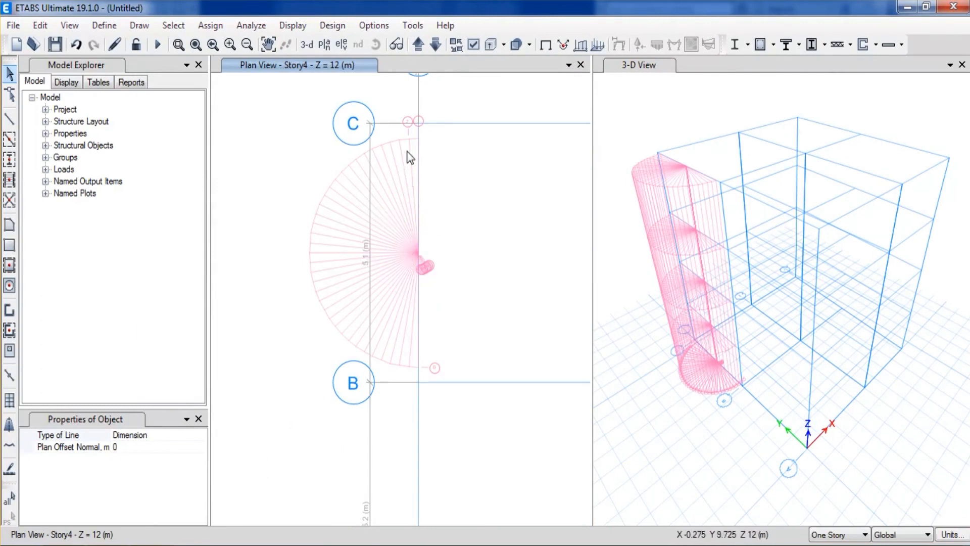
scroll(338, 250, "down", 2)
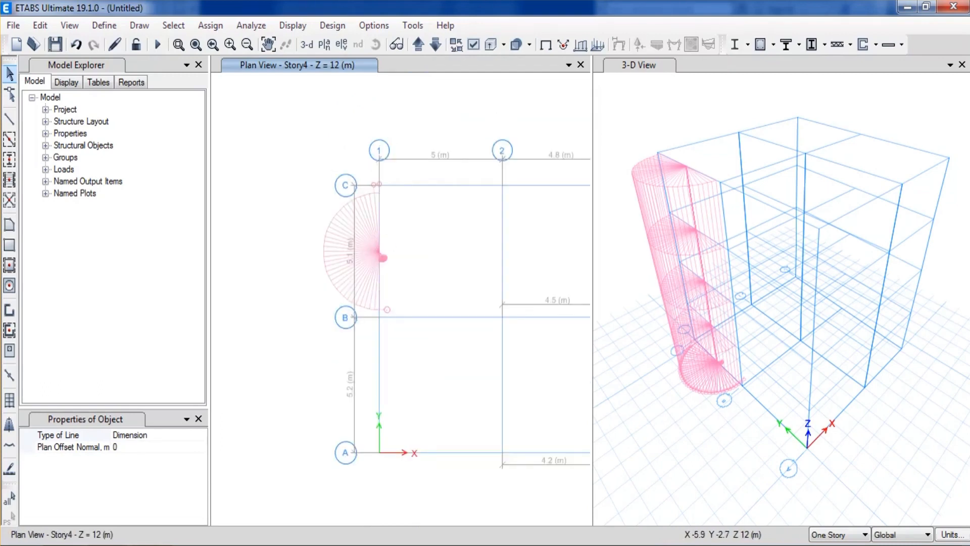
left_click(560, 544)
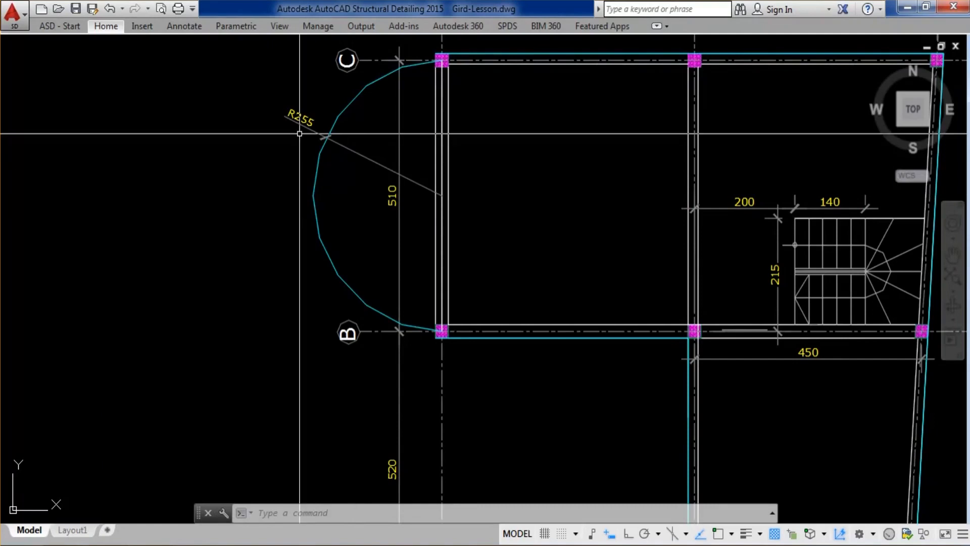
scroll(298, 116, "up", 4)
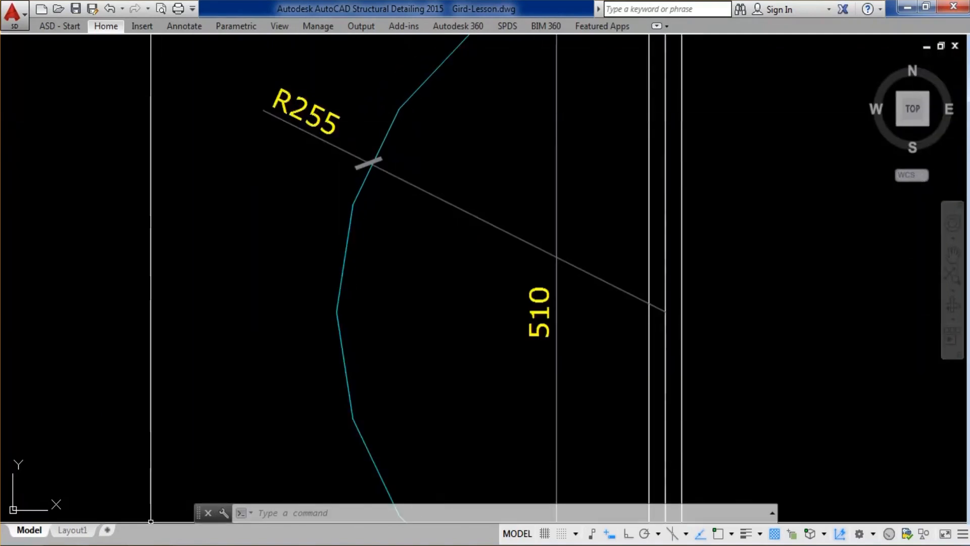
Back in ETABS, set G2's radial grid B to an R ordinate of 2.55 m and apply it to the model
left_click(148, 544)
right_click(393, 243)
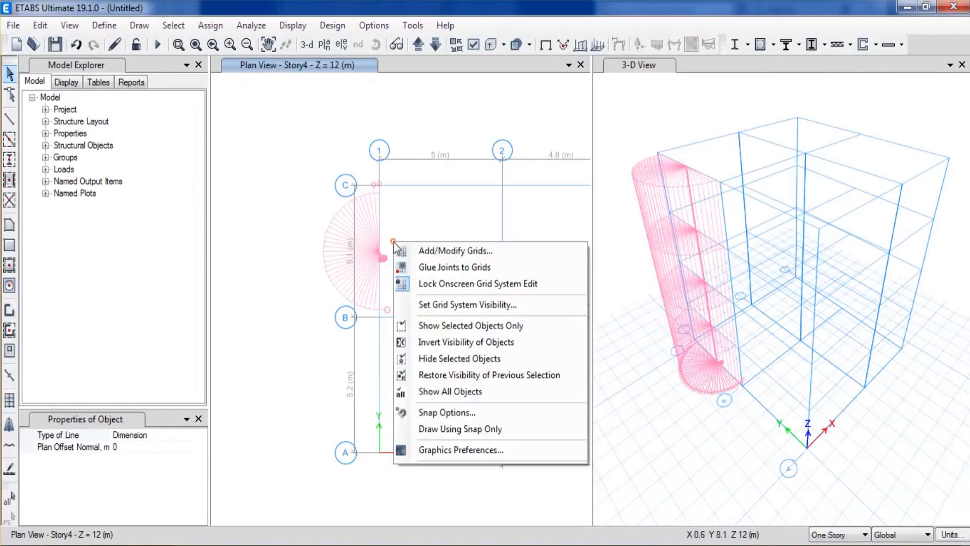
left_click(425, 247)
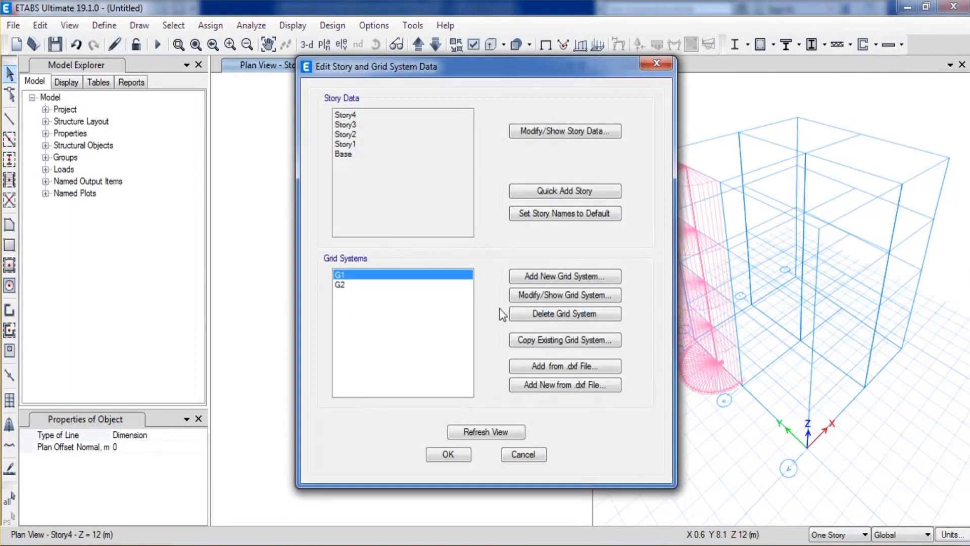
left_click(350, 286)
left_click(534, 302)
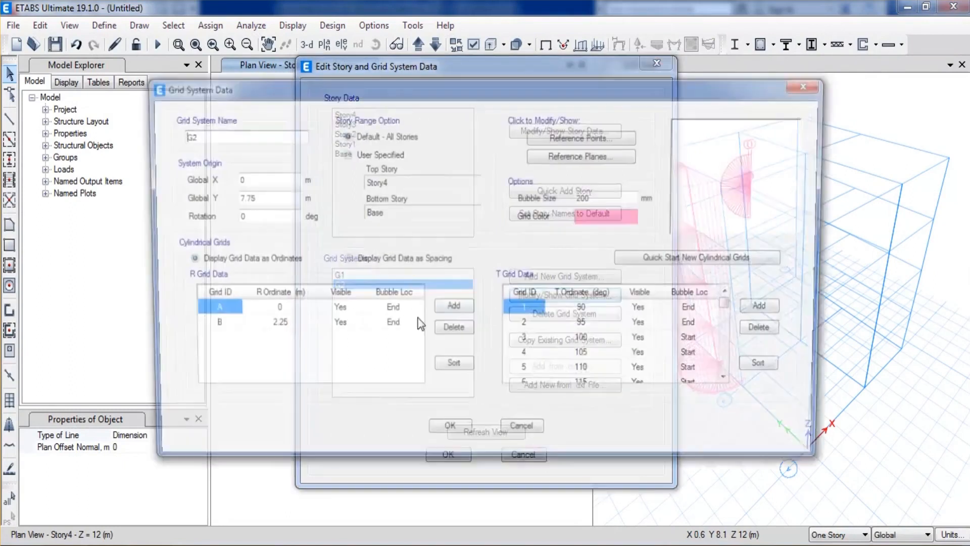
left_click(209, 327)
left_click(268, 326)
left_click(274, 326)
key("BackSpace")
type("5")
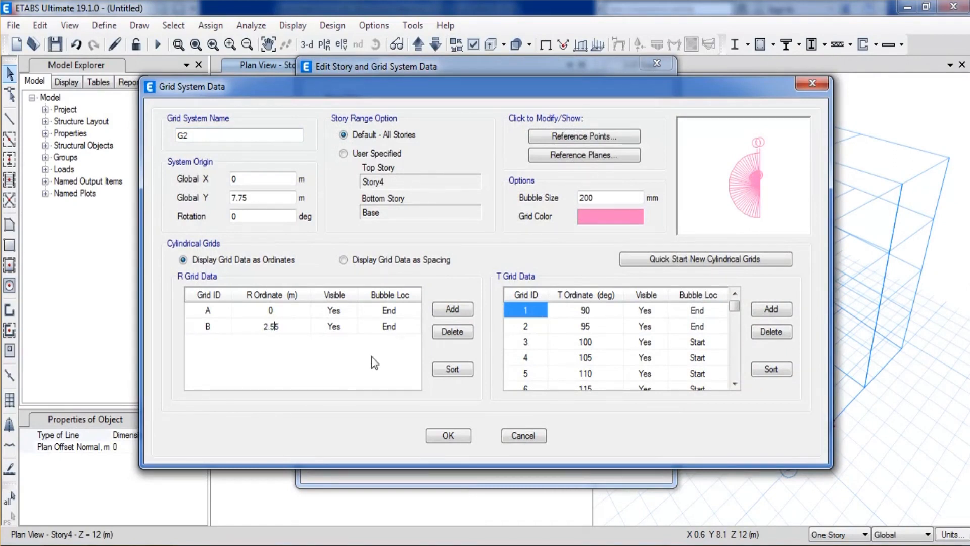
left_click(452, 440)
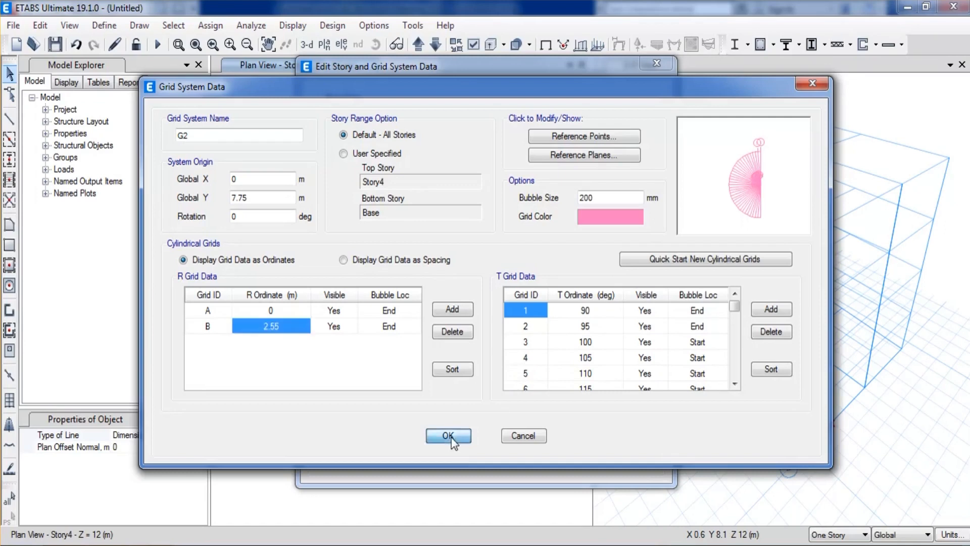
left_click(448, 454)
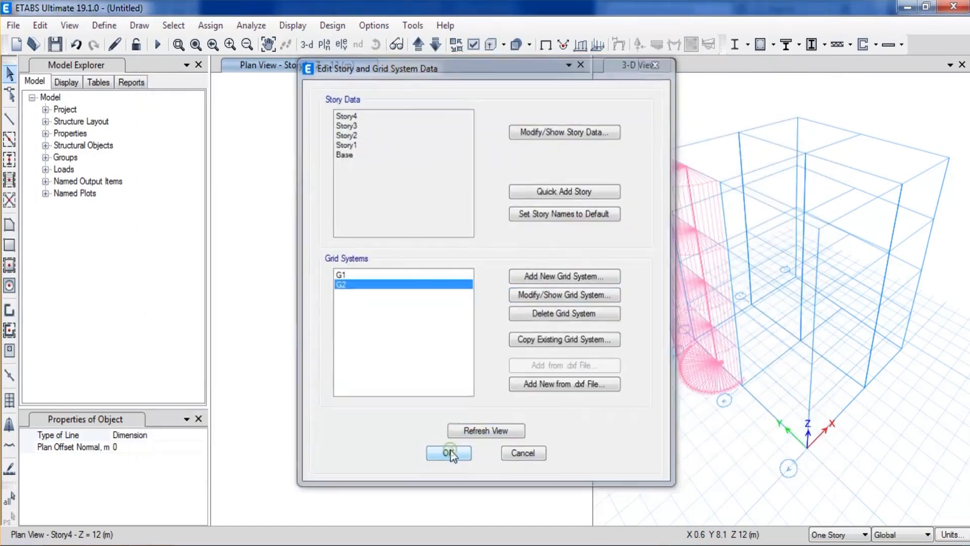
scroll(302, 305, "up", 2)
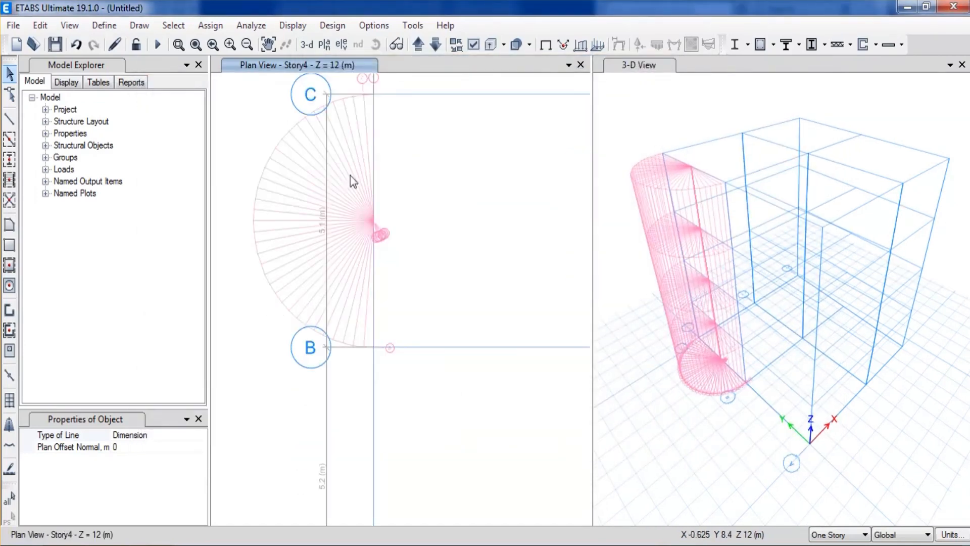
scroll(361, 238, "down", 2)
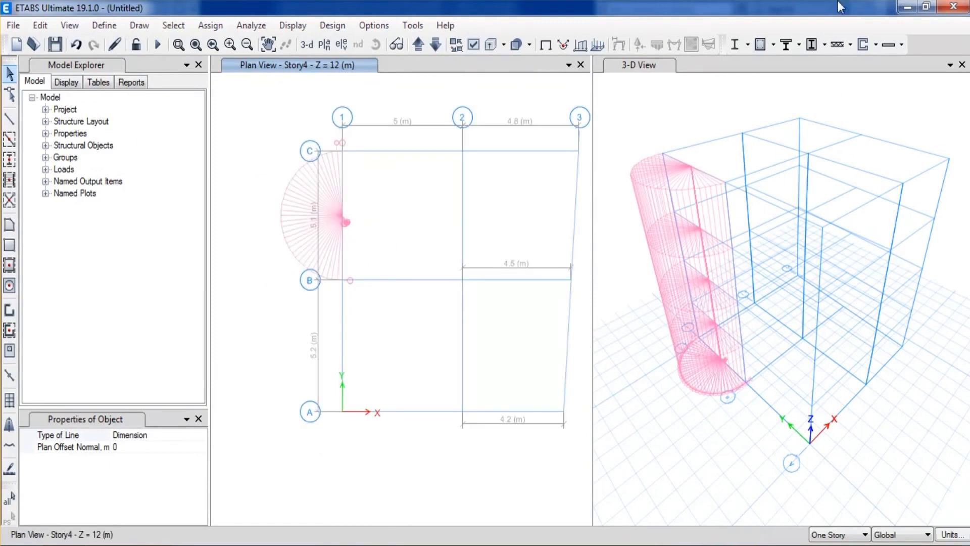
Draw Slab1 floor areas over the whole semicircular grid between grids B and C, applied to Similar Stories
left_click(10, 266)
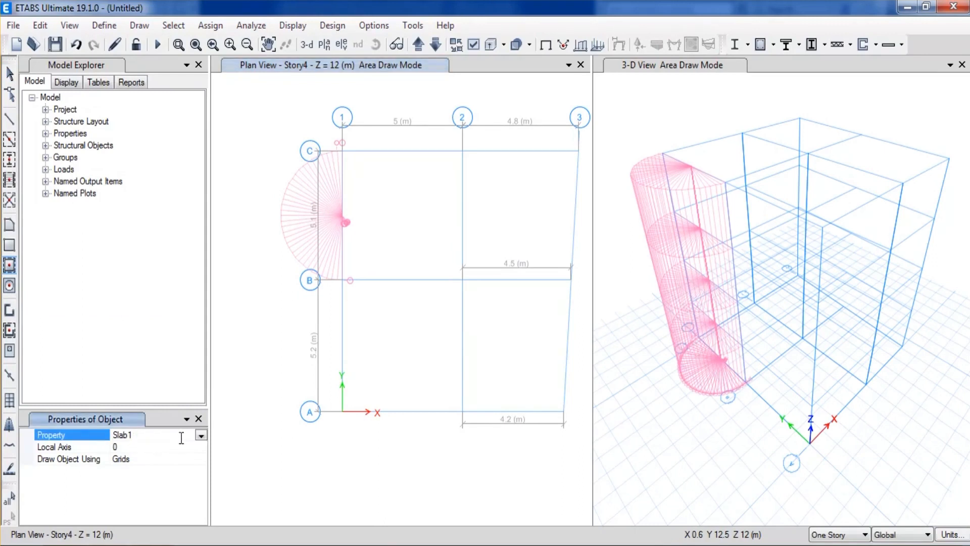
left_click_drag(246, 110, 367, 289)
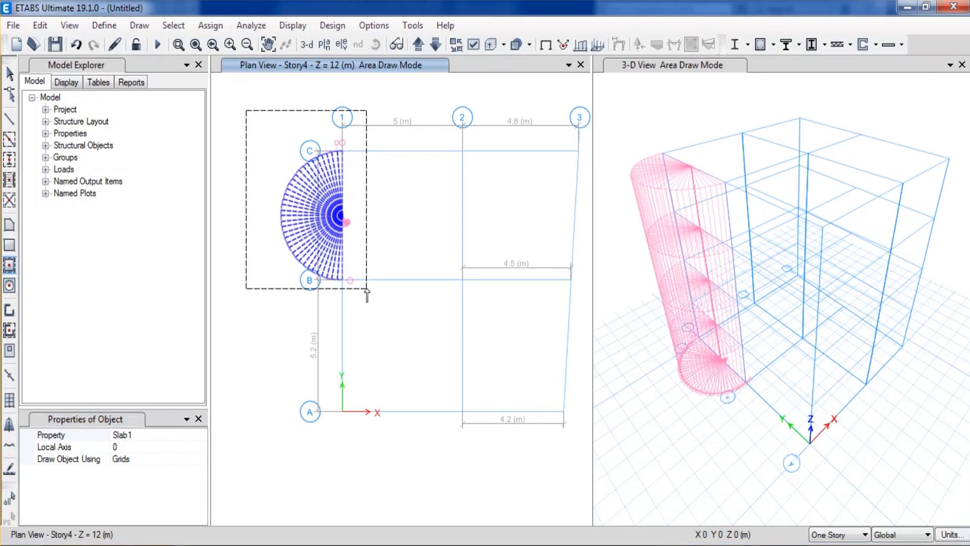
left_click_drag(364, 296, 363, 296)
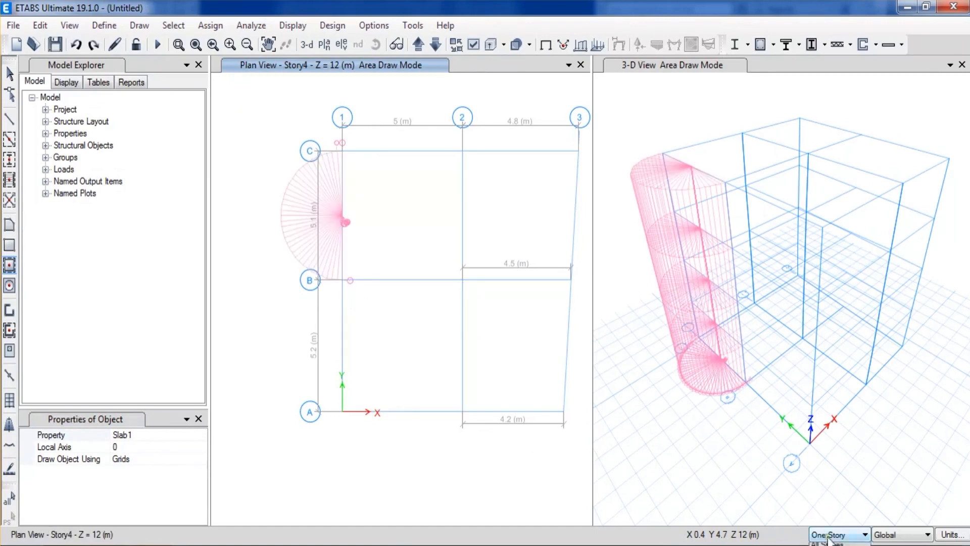
left_click(838, 545)
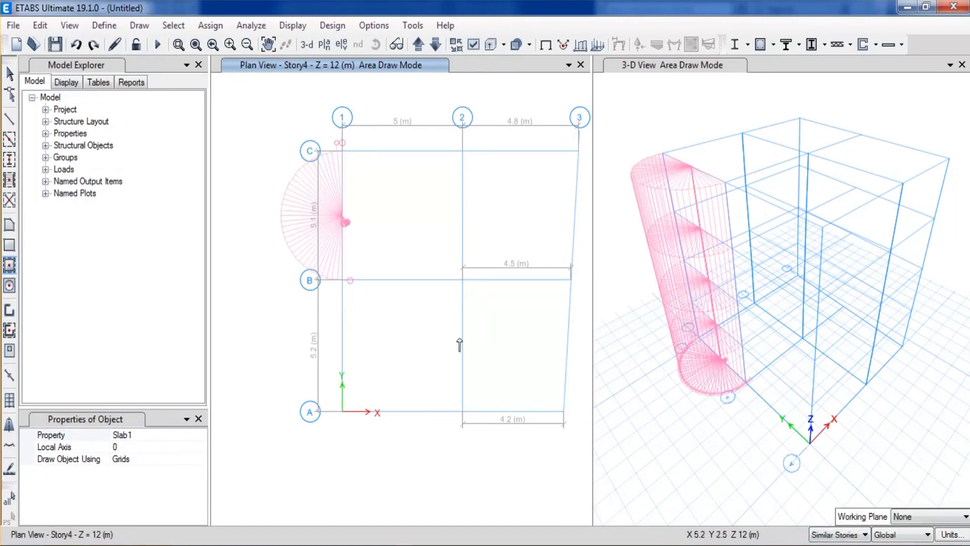
left_click_drag(250, 113, 368, 304)
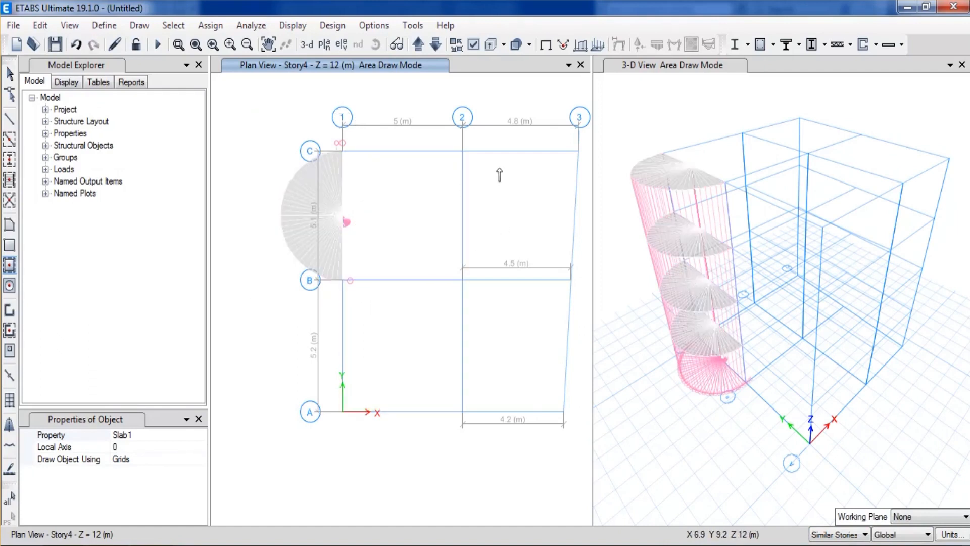
Add Slab1 panels in the bay between grids 1-2 and B-C and the bay between grids 2-3 and A-B
left_click(413, 190)
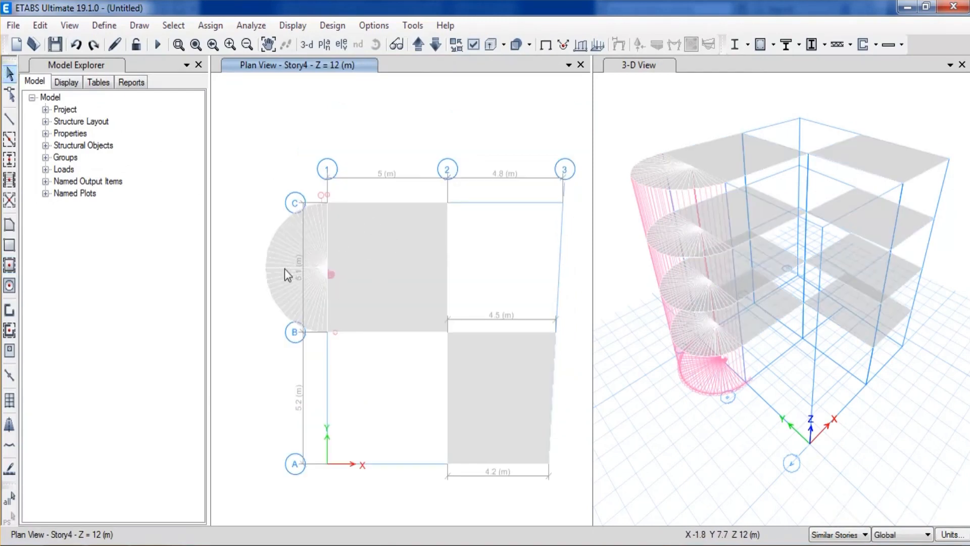
scroll(284, 268, "up", 3)
scroll(259, 233, "down", 3)
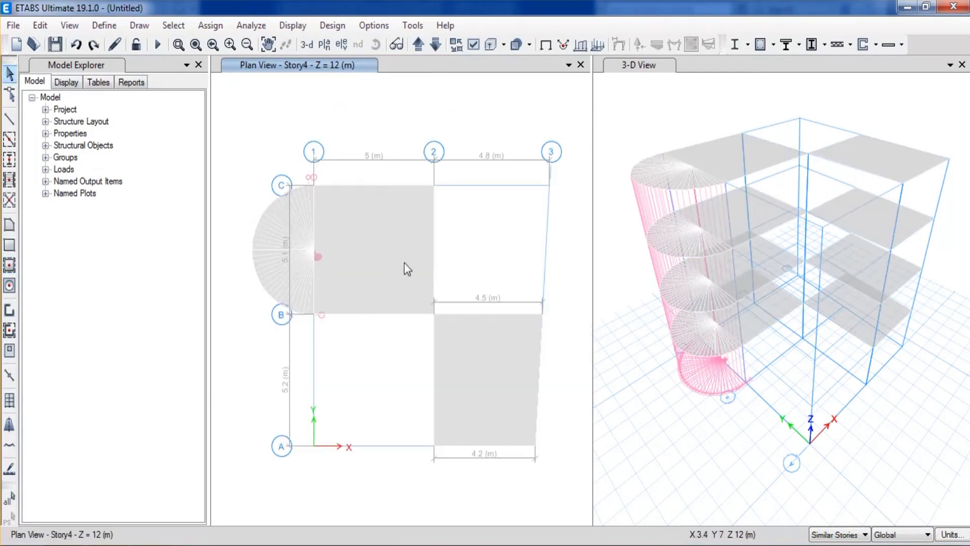